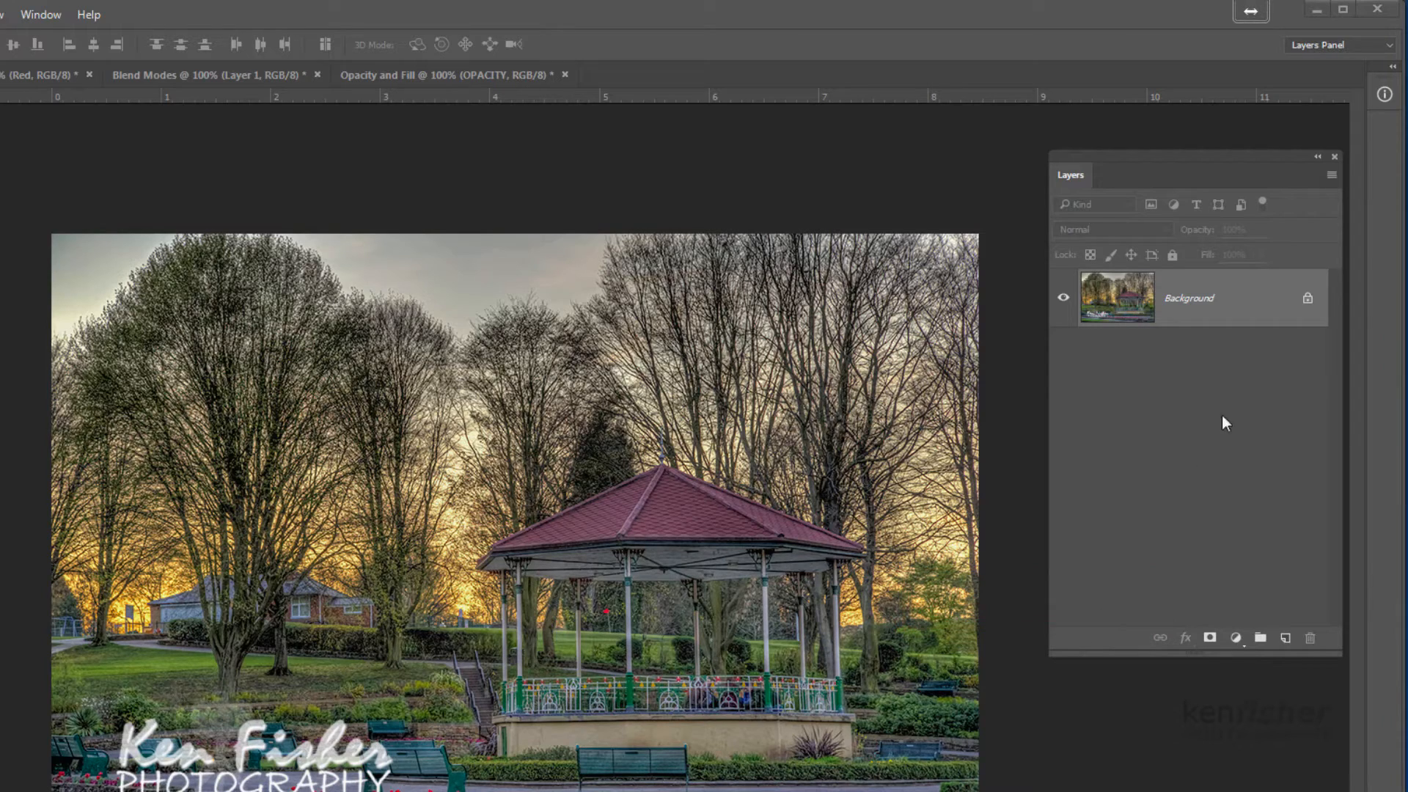
pyautogui.click(1333, 176)
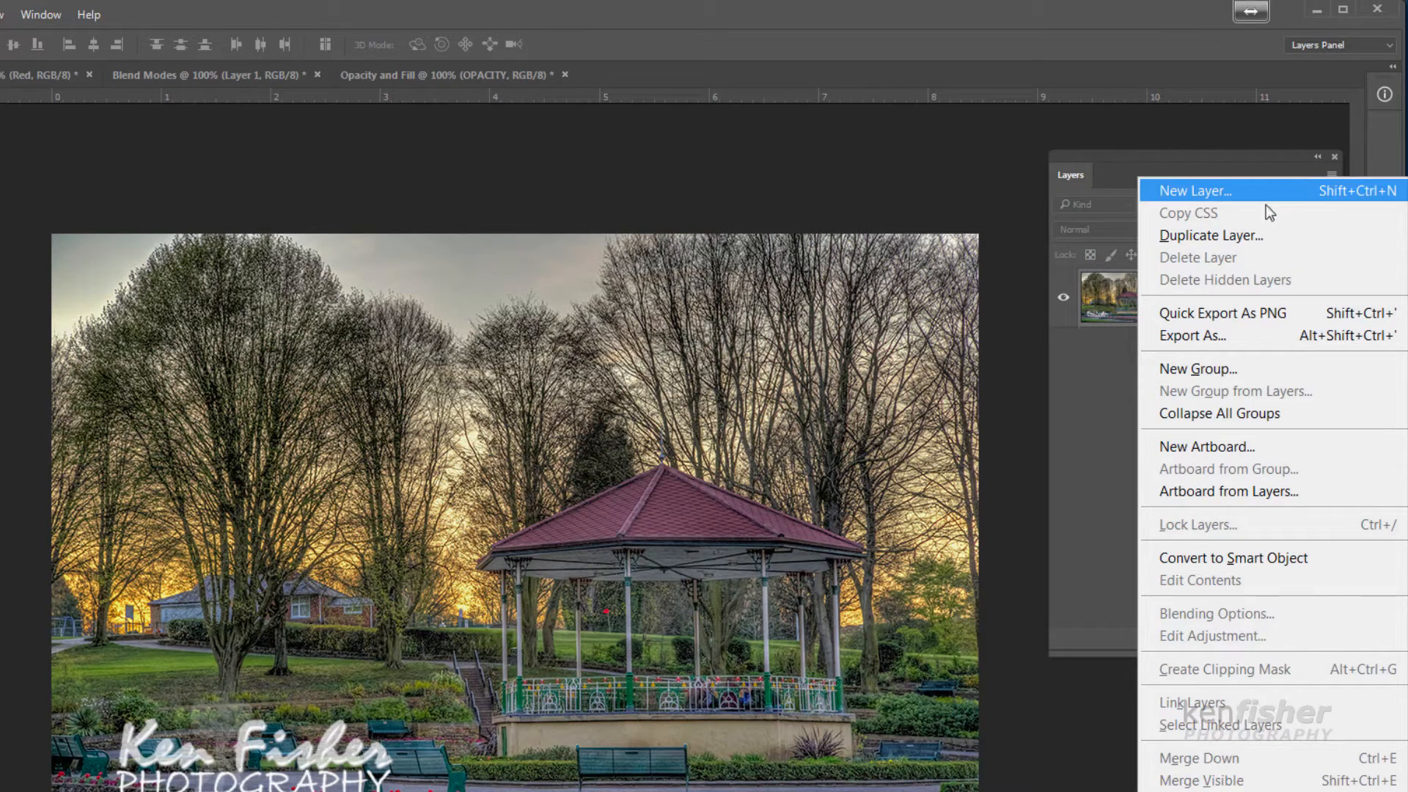
pyautogui.click(1260, 162)
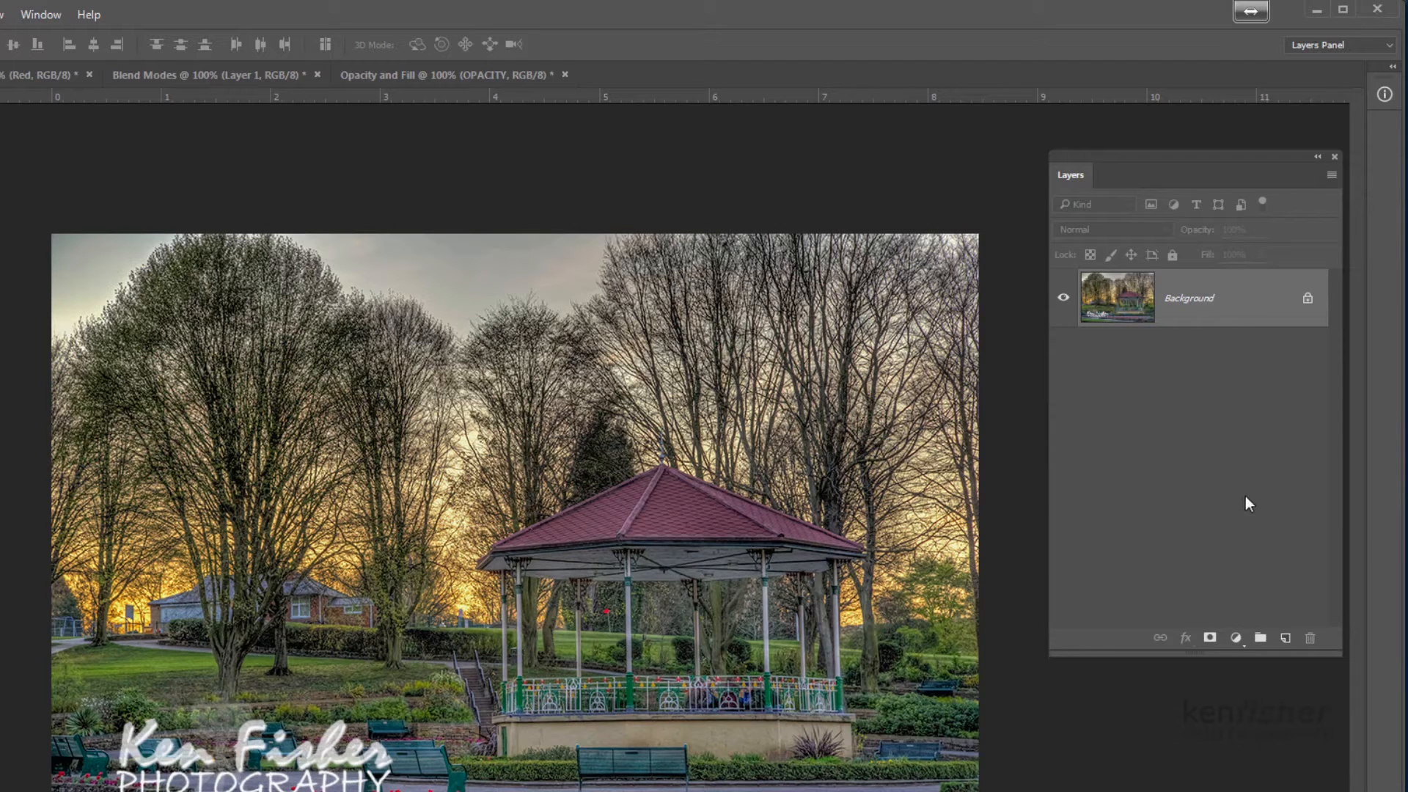
# Add a new empty layer above the Background layer and name it "My Layer"
pyautogui.click(1285, 638)
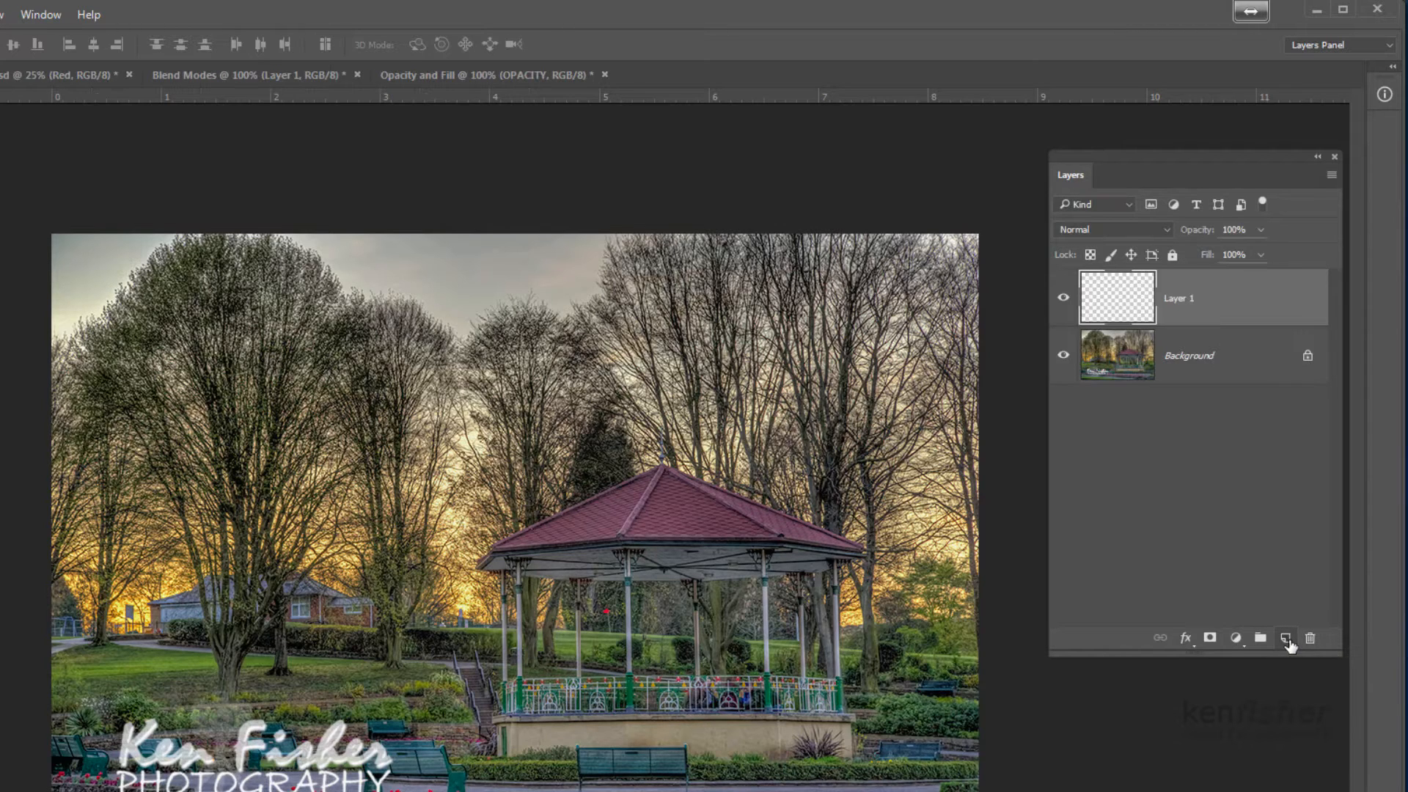
pyautogui.doubleClick(1177, 301)
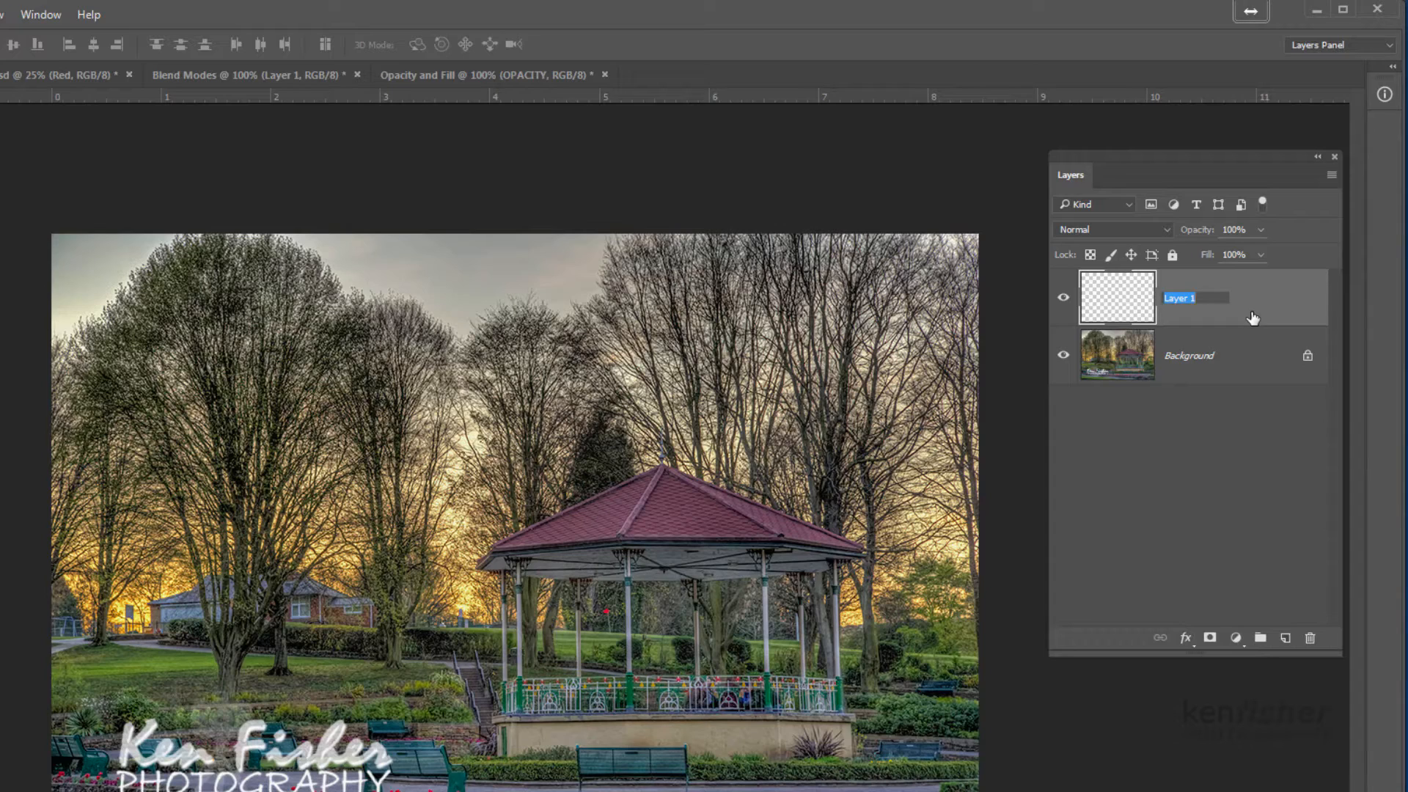
pyautogui.write('My Layer')
pyautogui.press('Return')
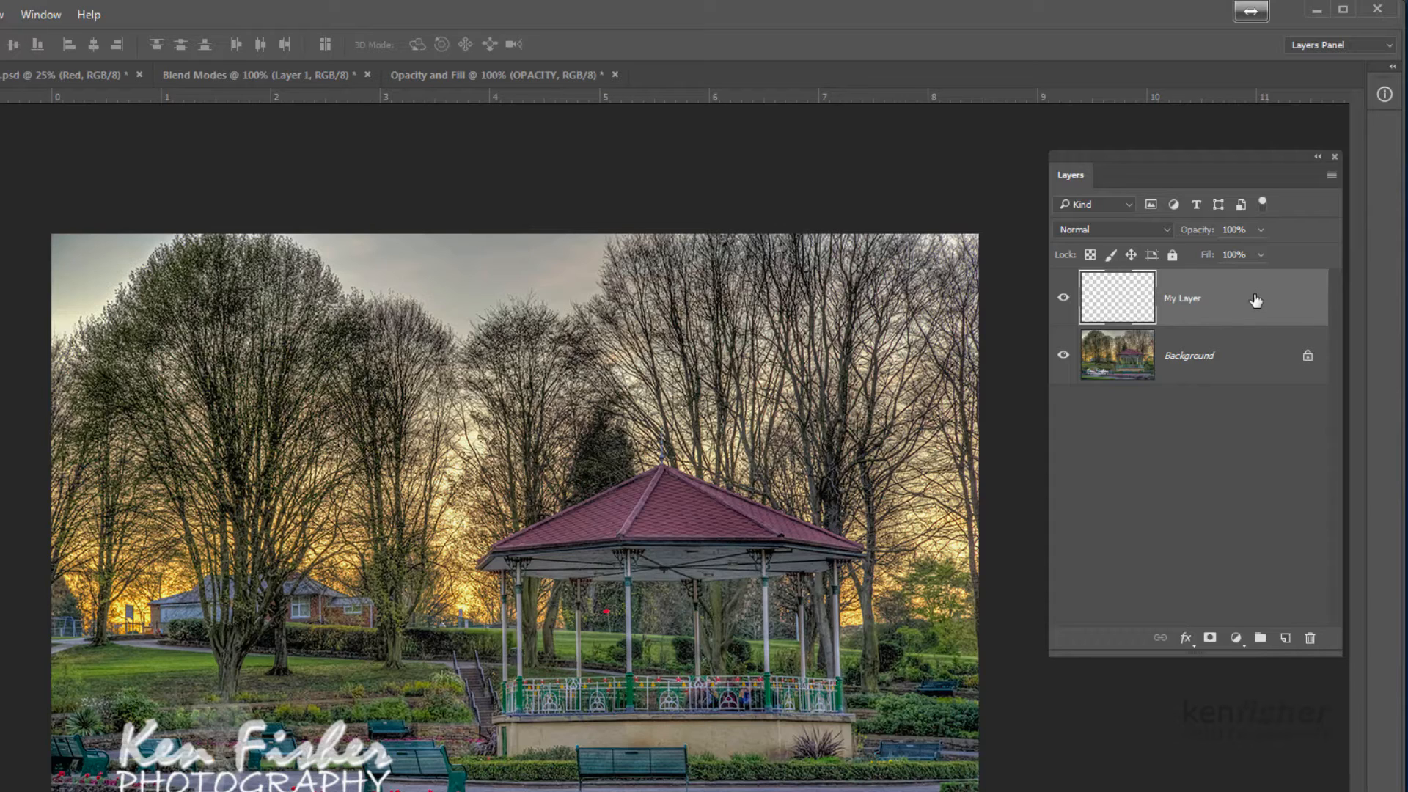
# Duplicate the My Layer layer within Background.psd and name the copy "My Layer 2"
pyautogui.rightClick(1257, 301)
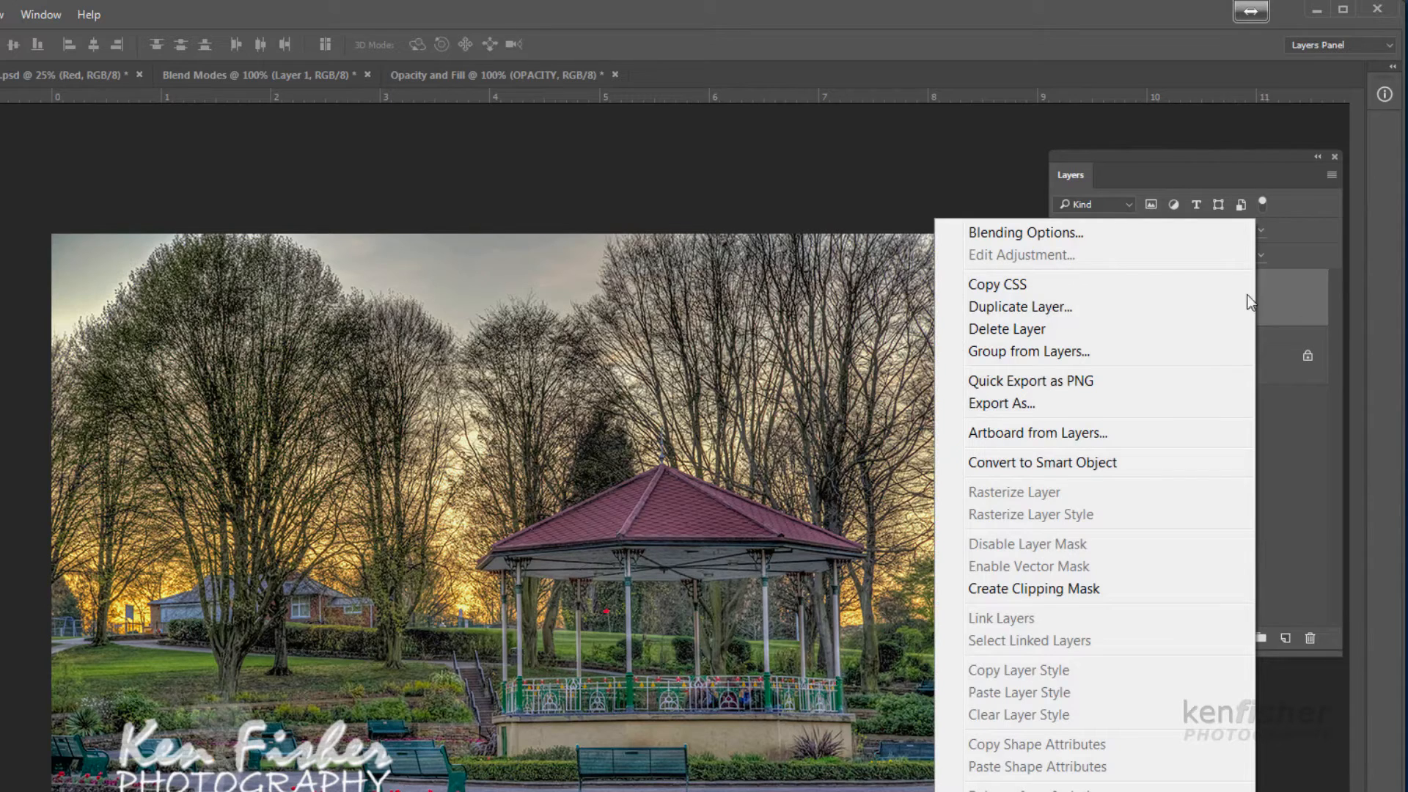
pyautogui.click(1023, 305)
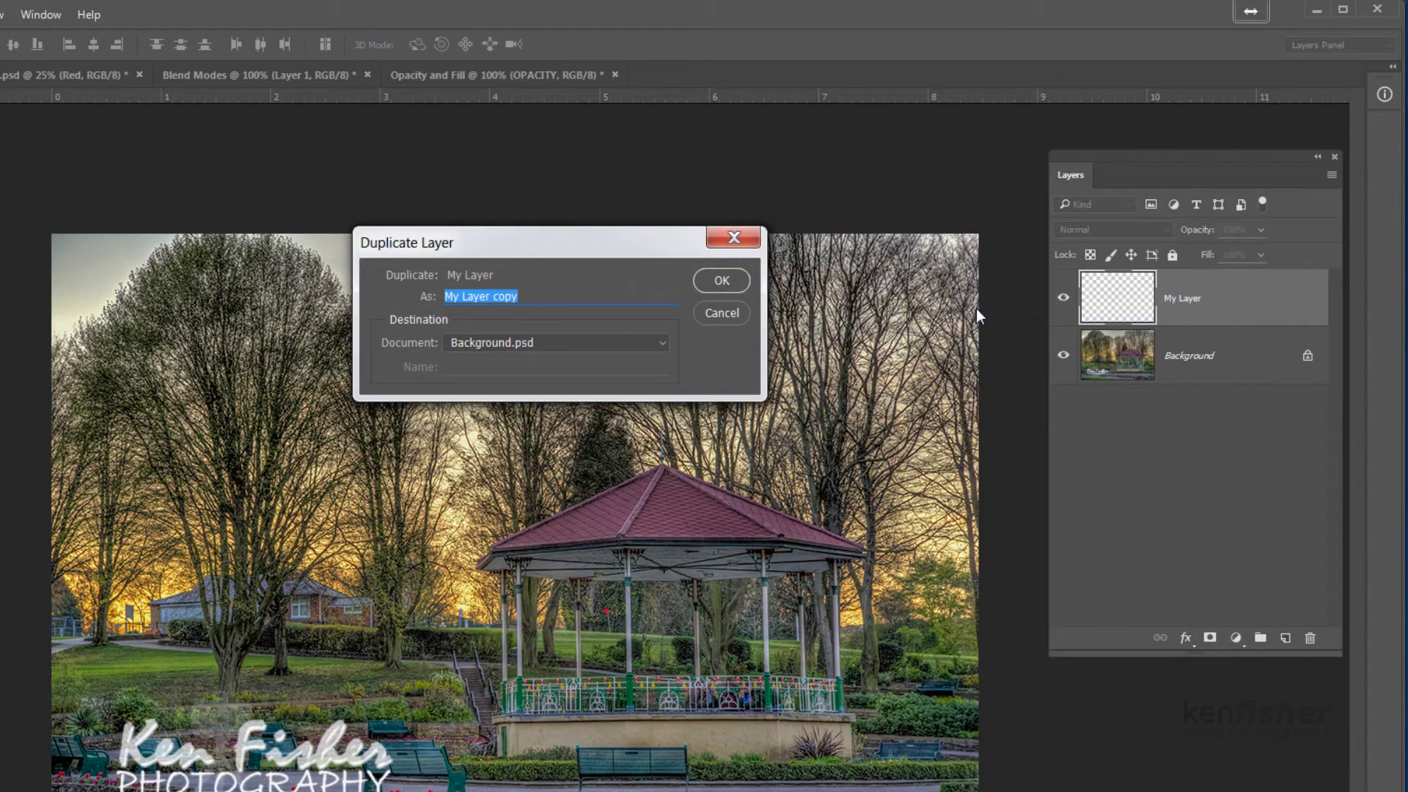
pyautogui.moveTo(573, 237); pyautogui.dragTo(694, 284)
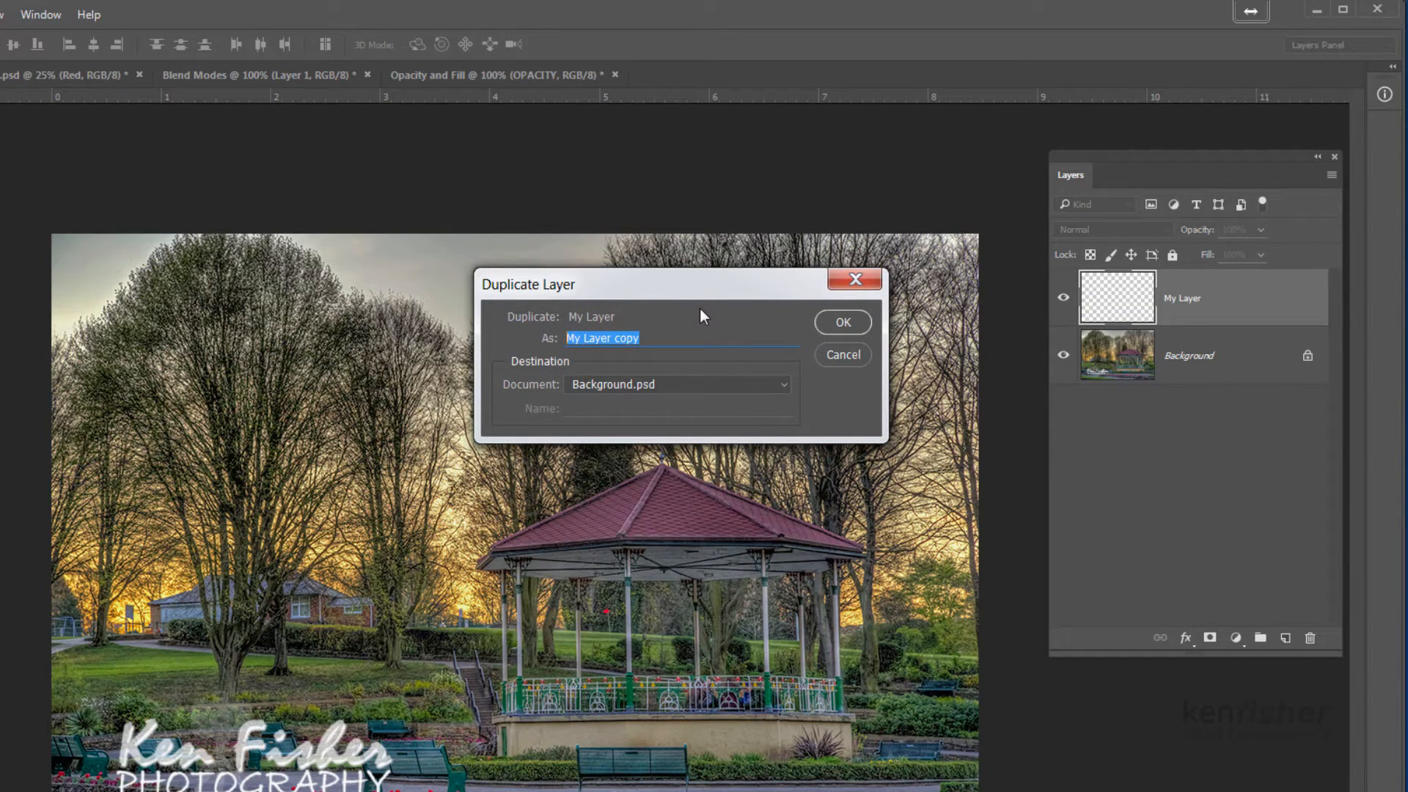
pyautogui.write('My L')
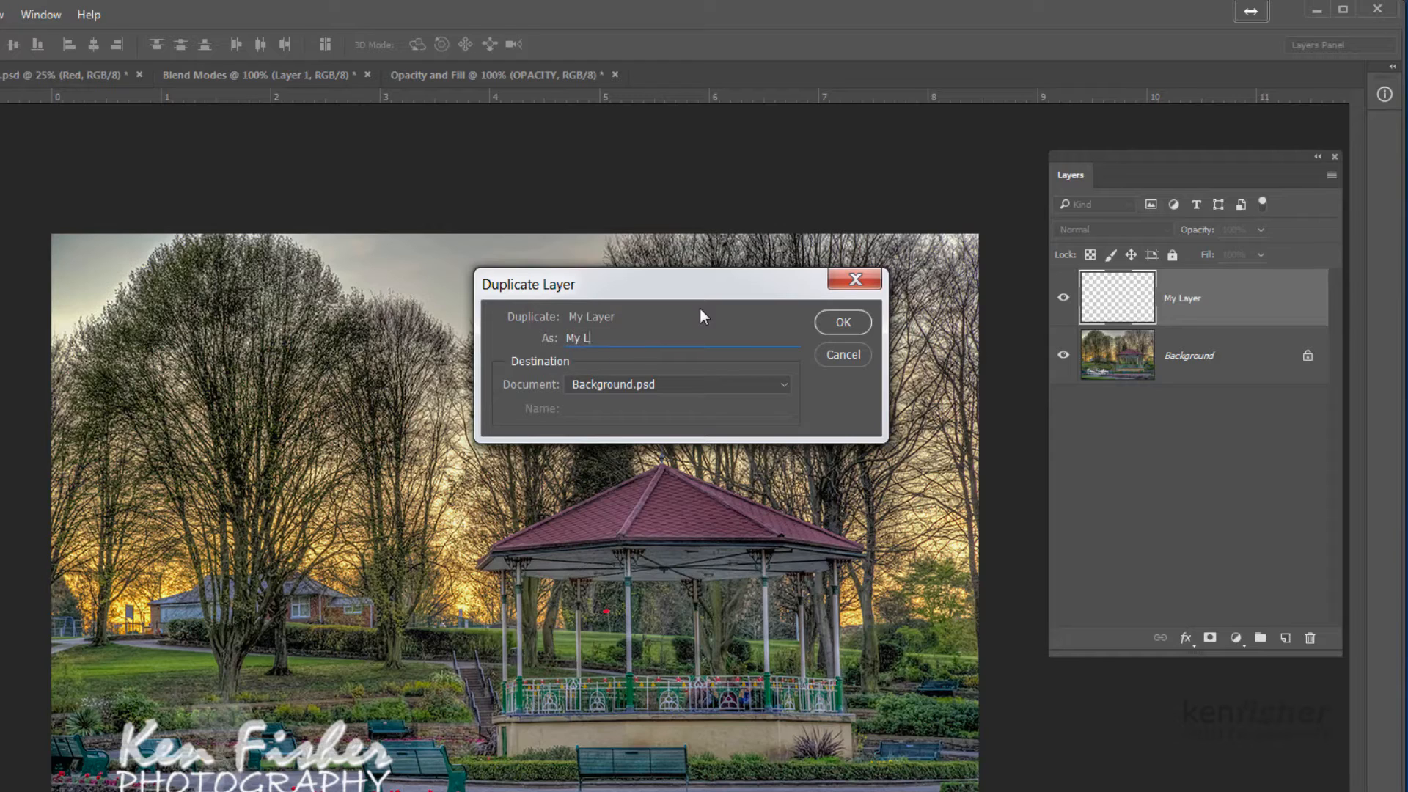
pyautogui.write('ayer 2')
pyautogui.click(845, 323)
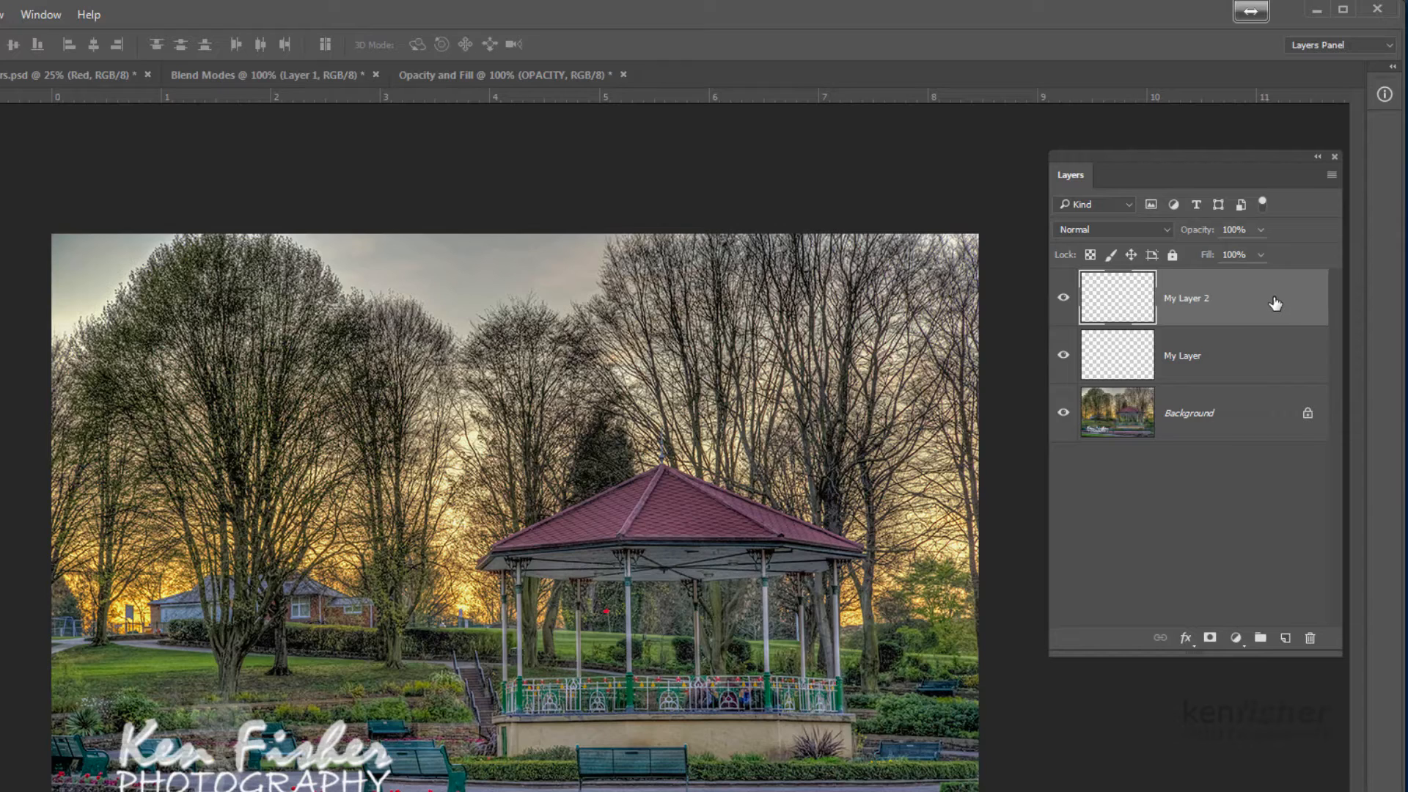
# Delete the layers My Layer 2 and My Layer, leaving only the Background layer
pyautogui.moveTo(1276, 308); pyautogui.dragTo(1313, 641)
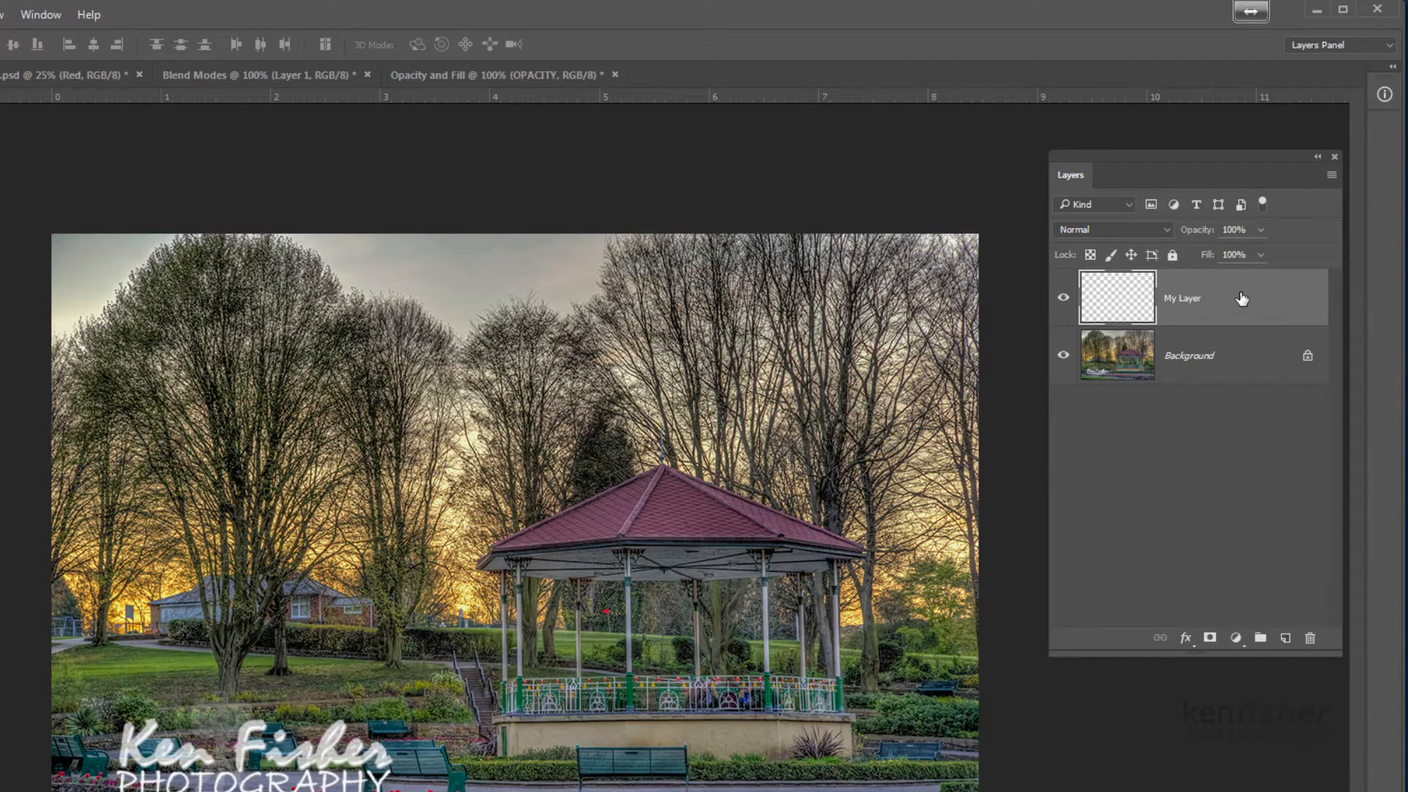
pyautogui.rightClick(1241, 299)
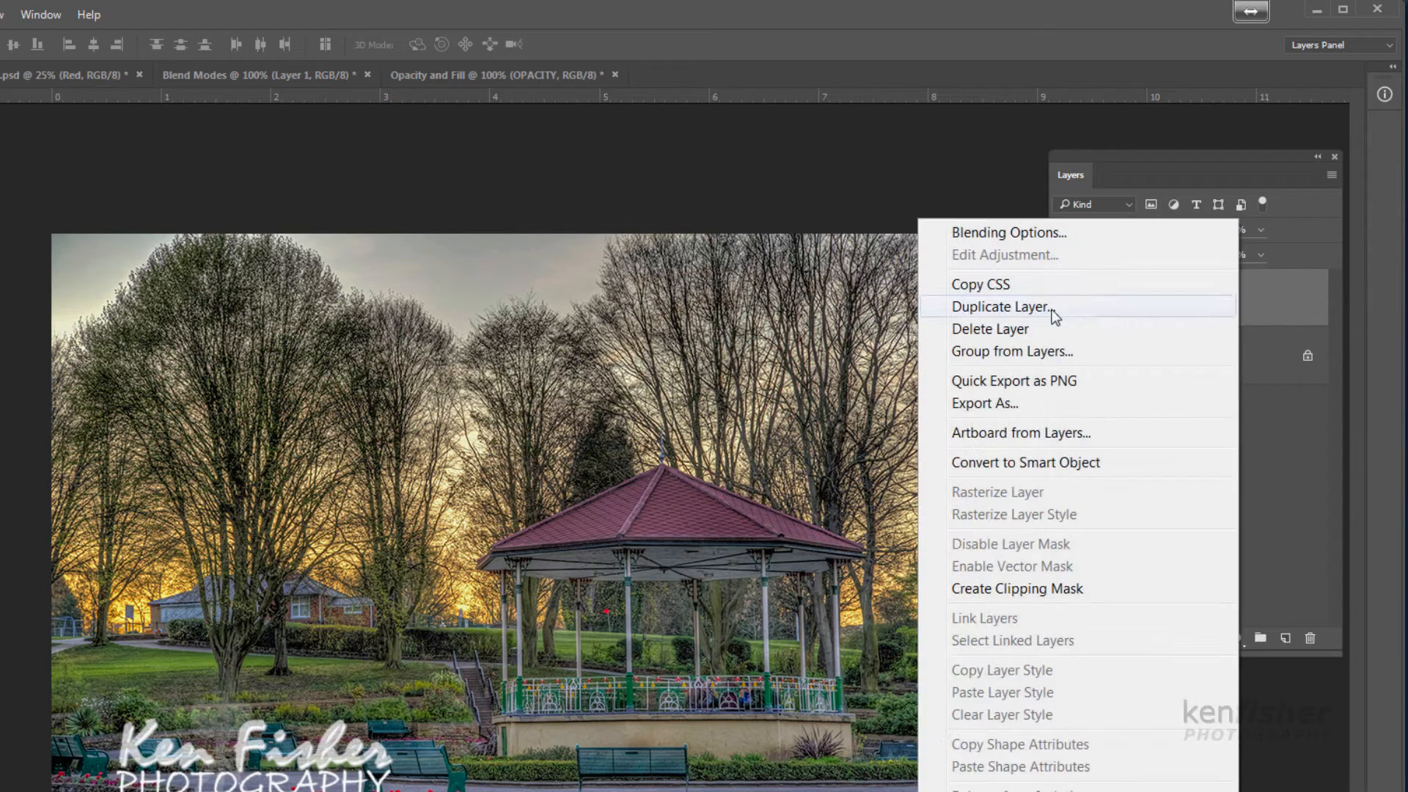
pyautogui.click(988, 330)
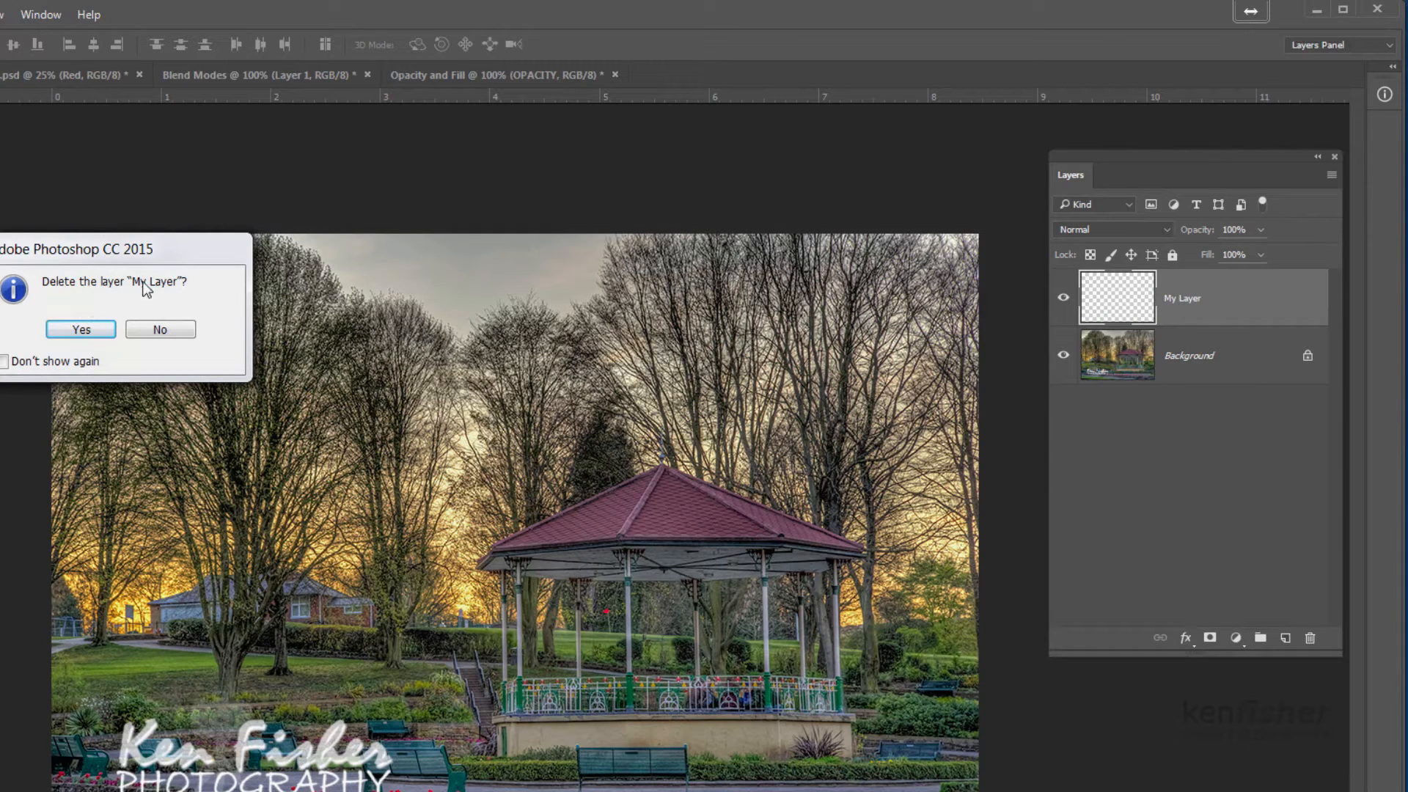
pyautogui.click(81, 330)
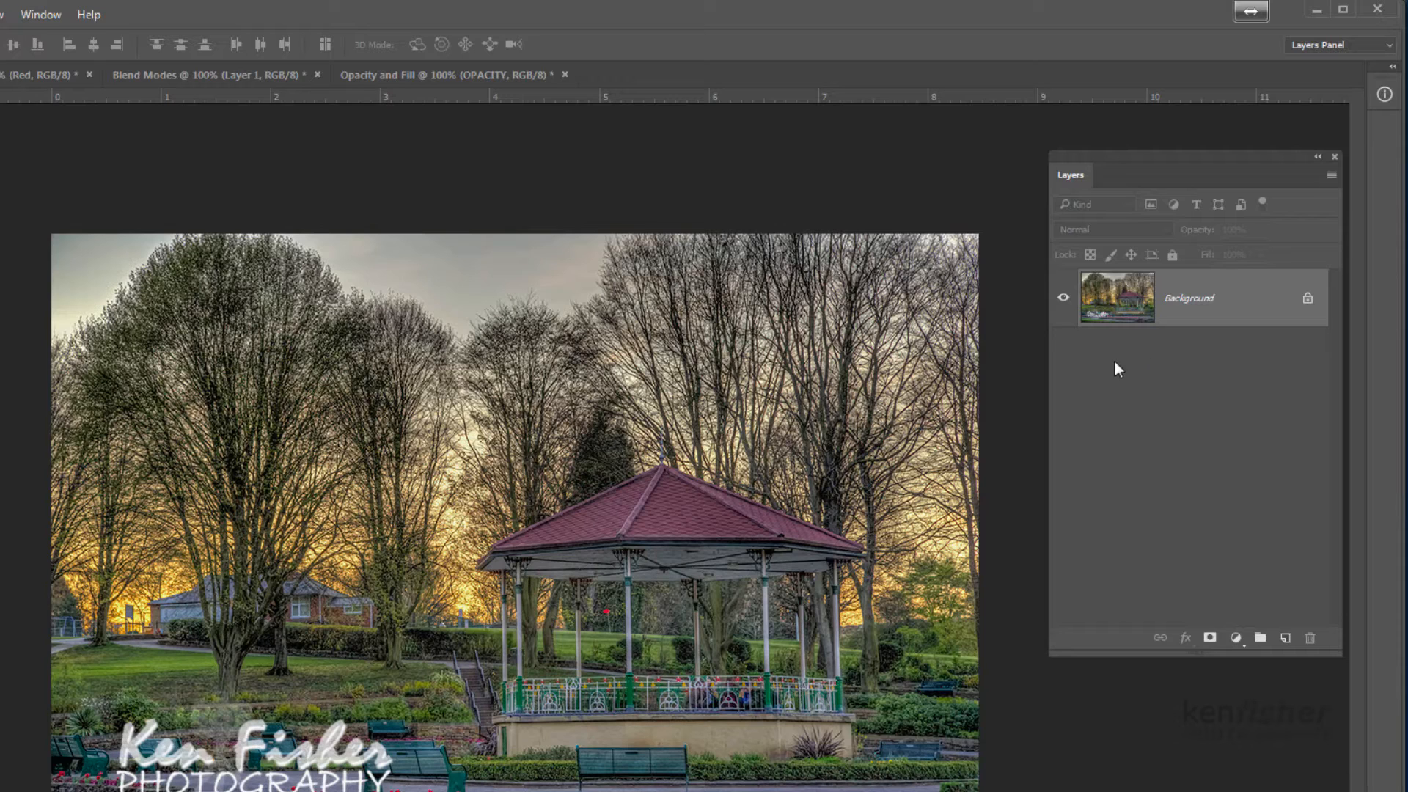
# Duplicate the Background layer under its default copy name, and copy that duplicate to another new layer
pyautogui.rightClick(1237, 304)
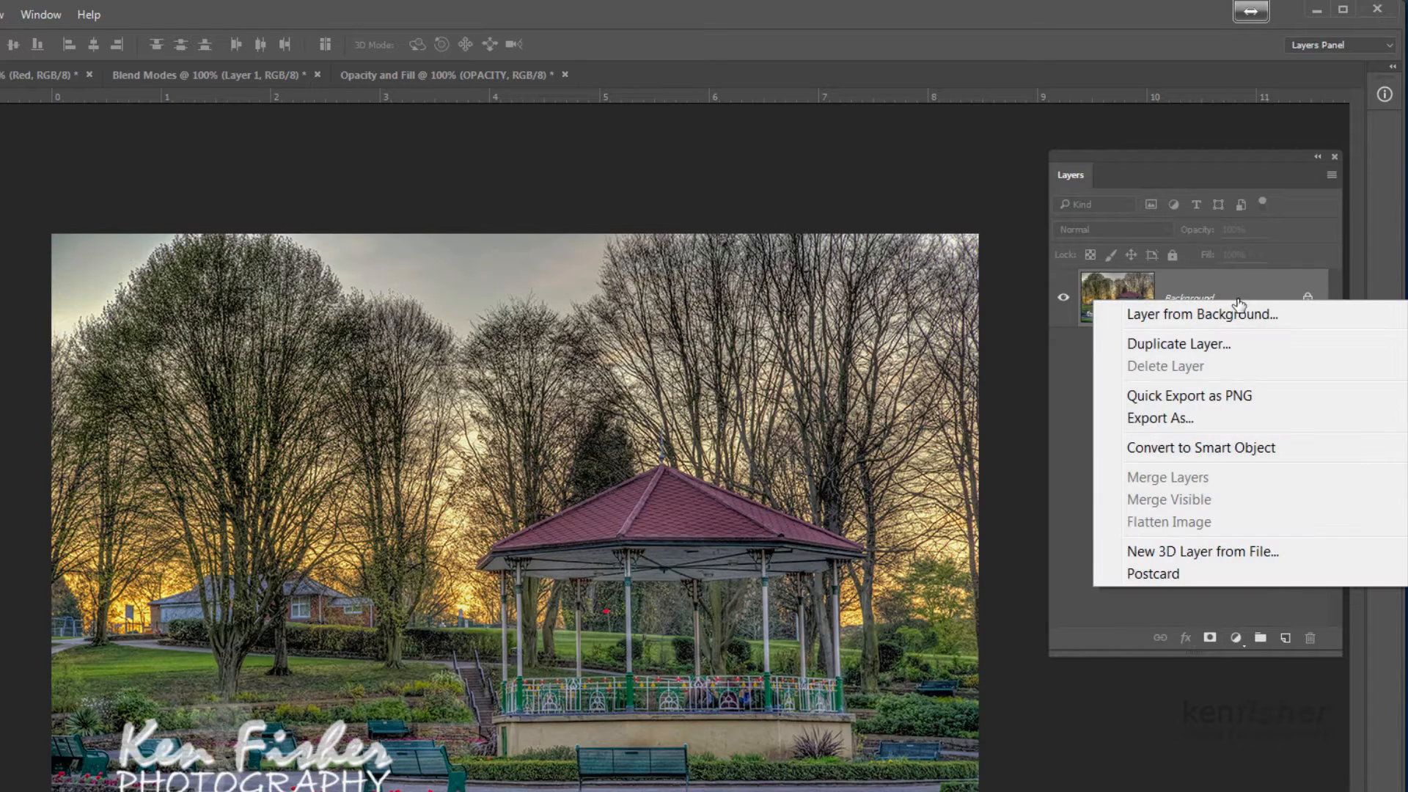
pyautogui.click(1179, 344)
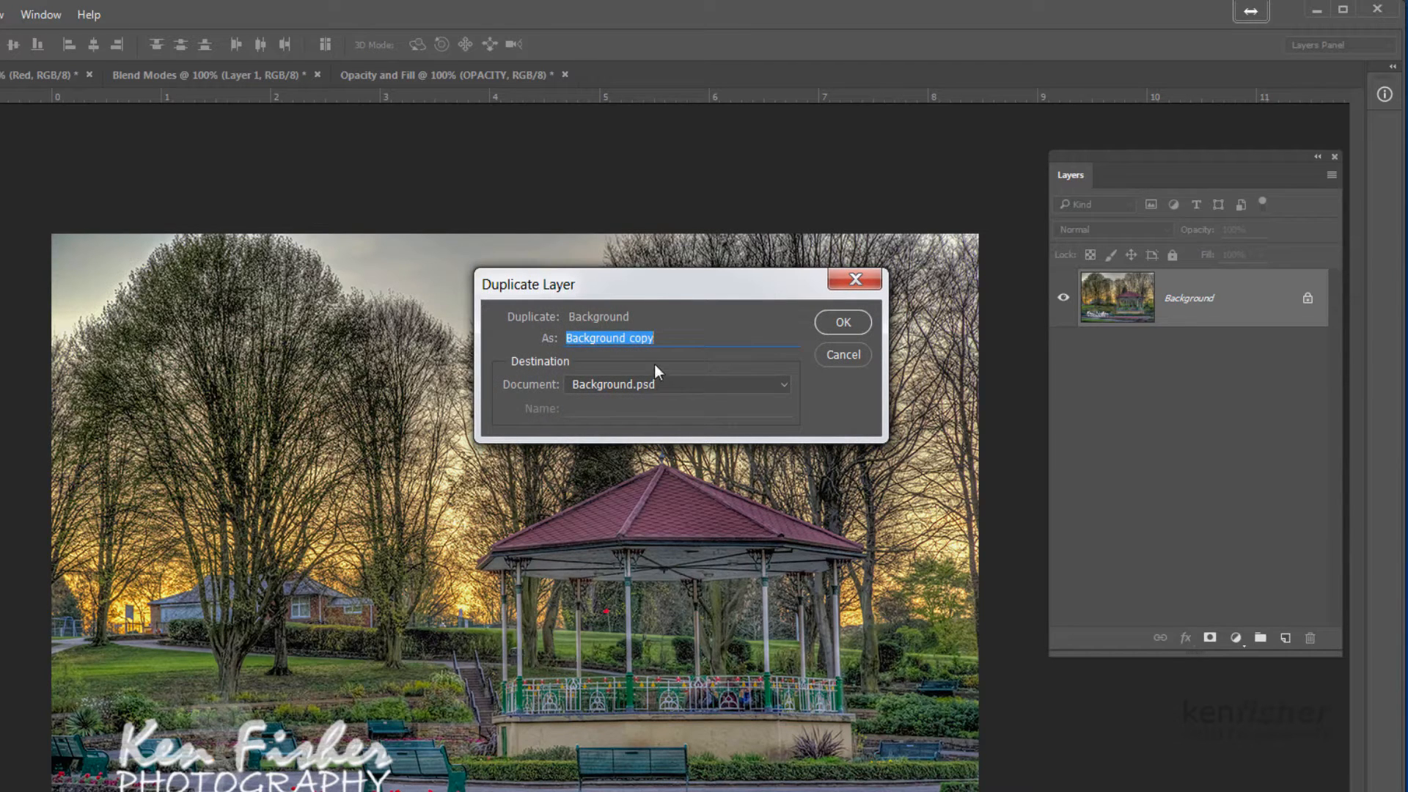
pyautogui.click(841, 323)
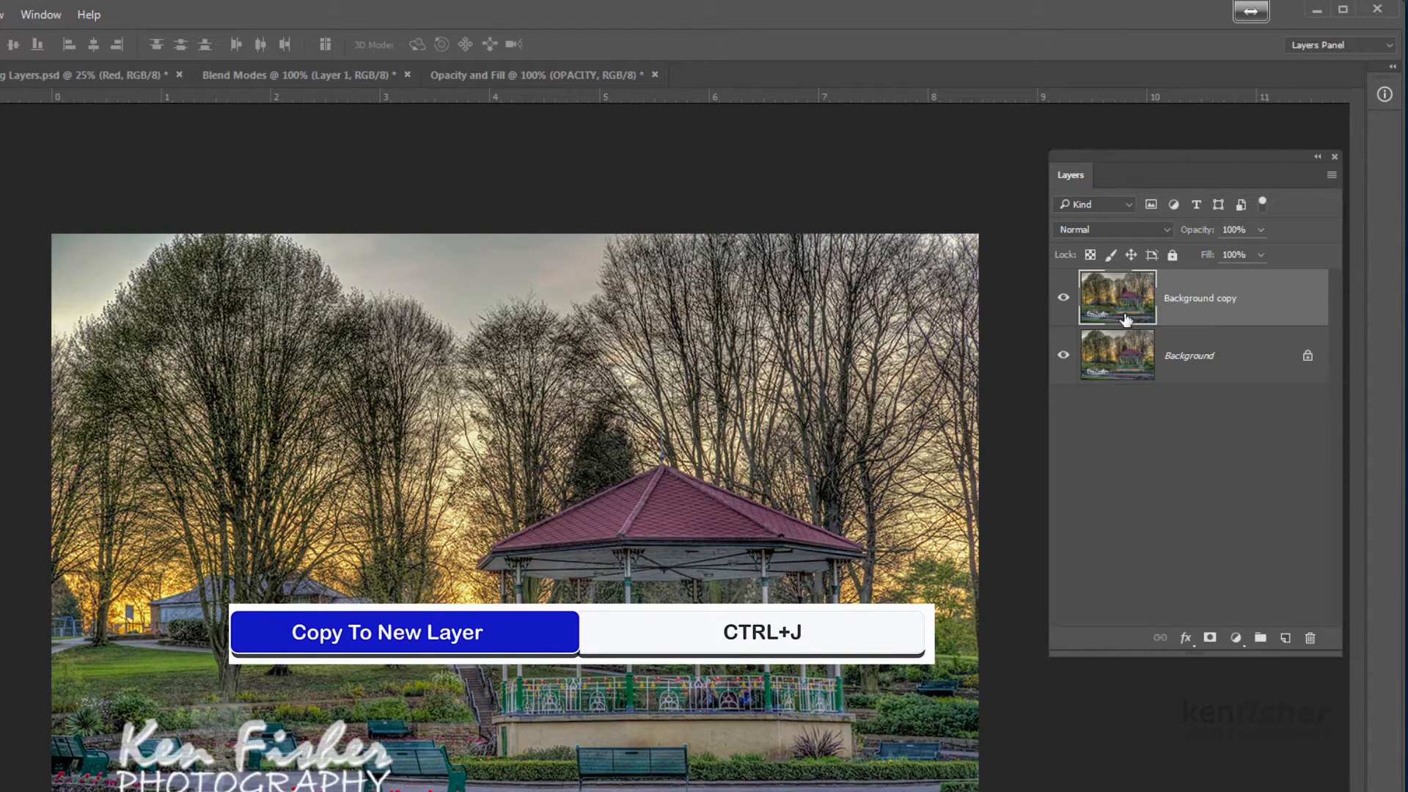
pyautogui.hotkey('ctrl', 'j')
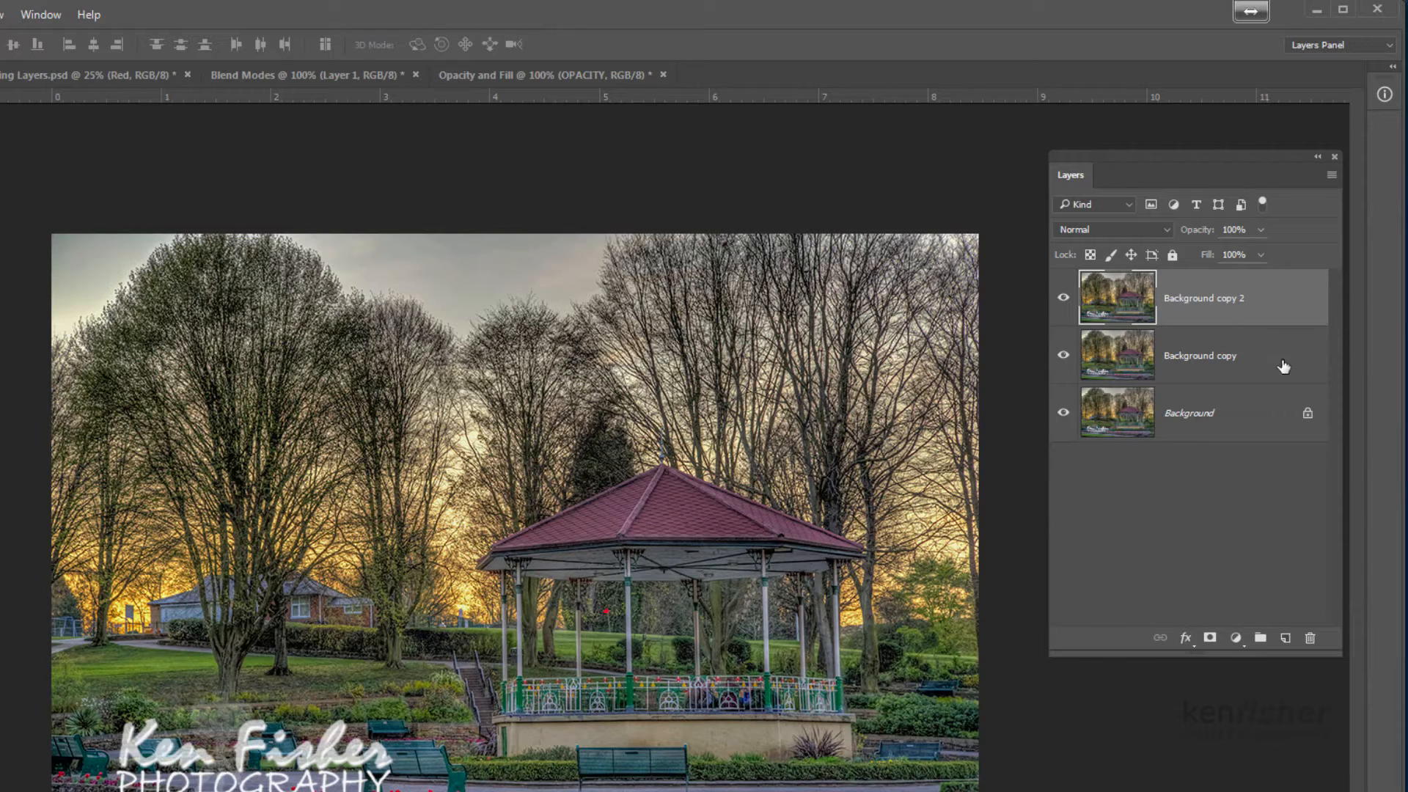
# Delete both copies of the Background layer, keeping only the original
pyautogui.click(1260, 359)
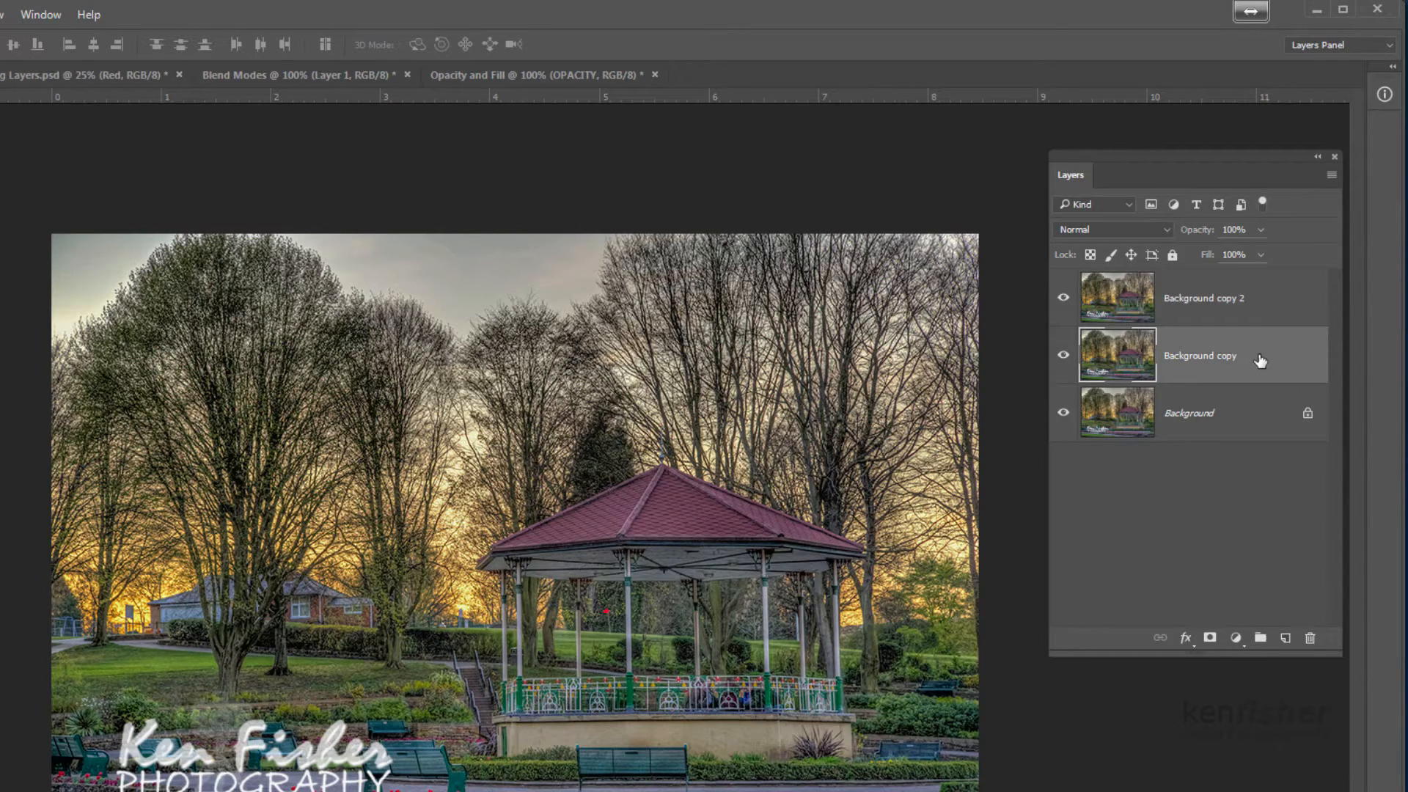
pyautogui.moveTo(1260, 360); pyautogui.dragTo(1310, 637)
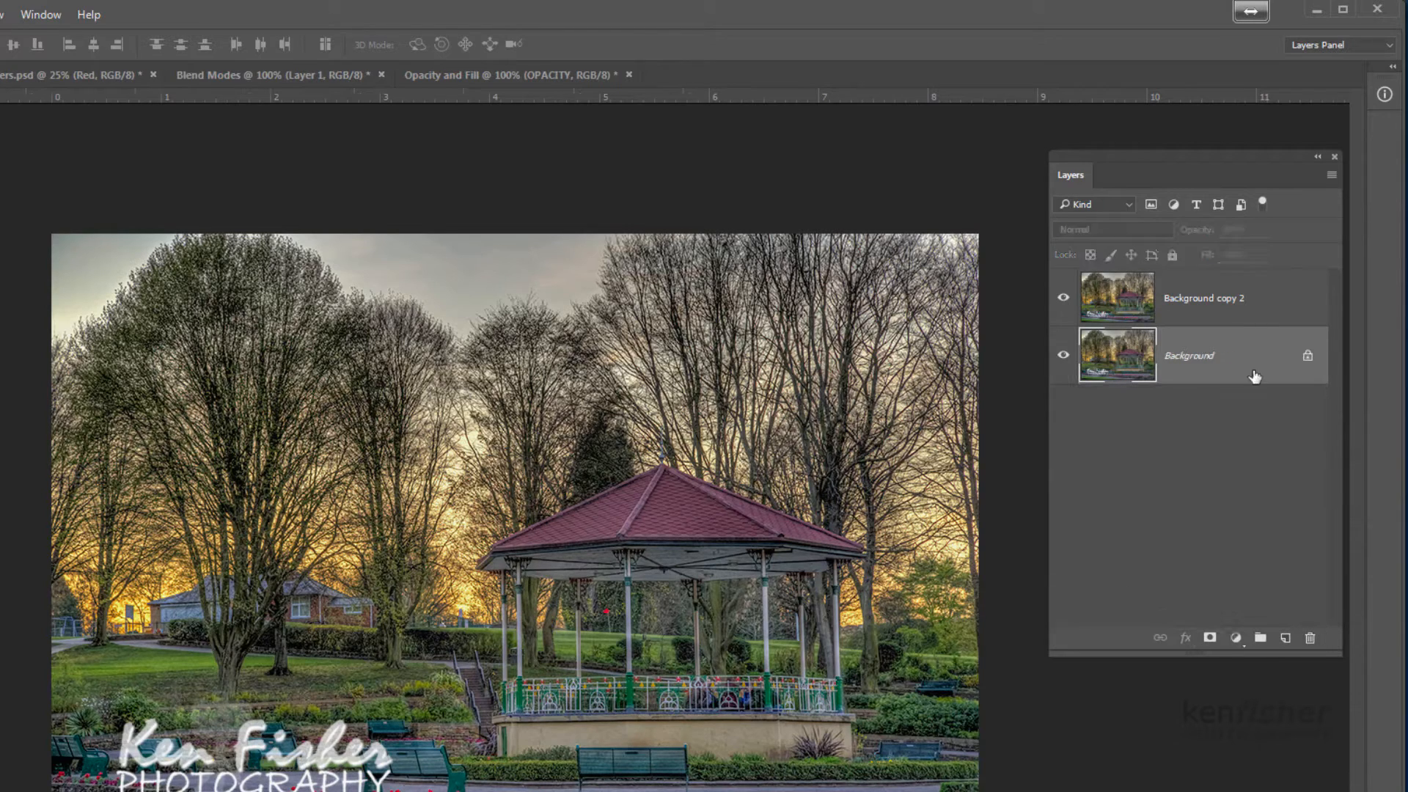
pyautogui.moveTo(1264, 309); pyautogui.dragTo(1311, 641)
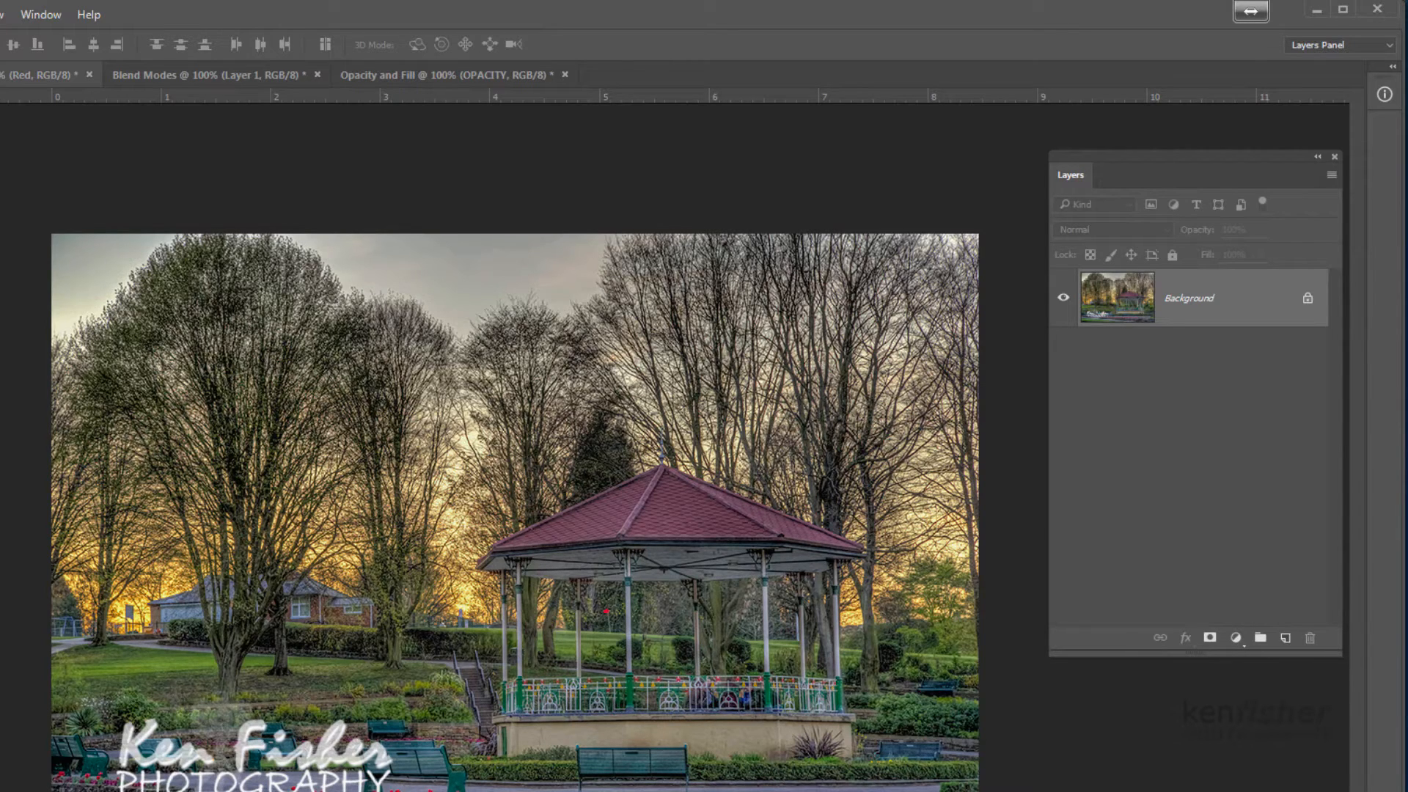
# Switch to the Moving Layers.psd document and make its Red, Green and Blue layers visible
pyautogui.click(41, 74)
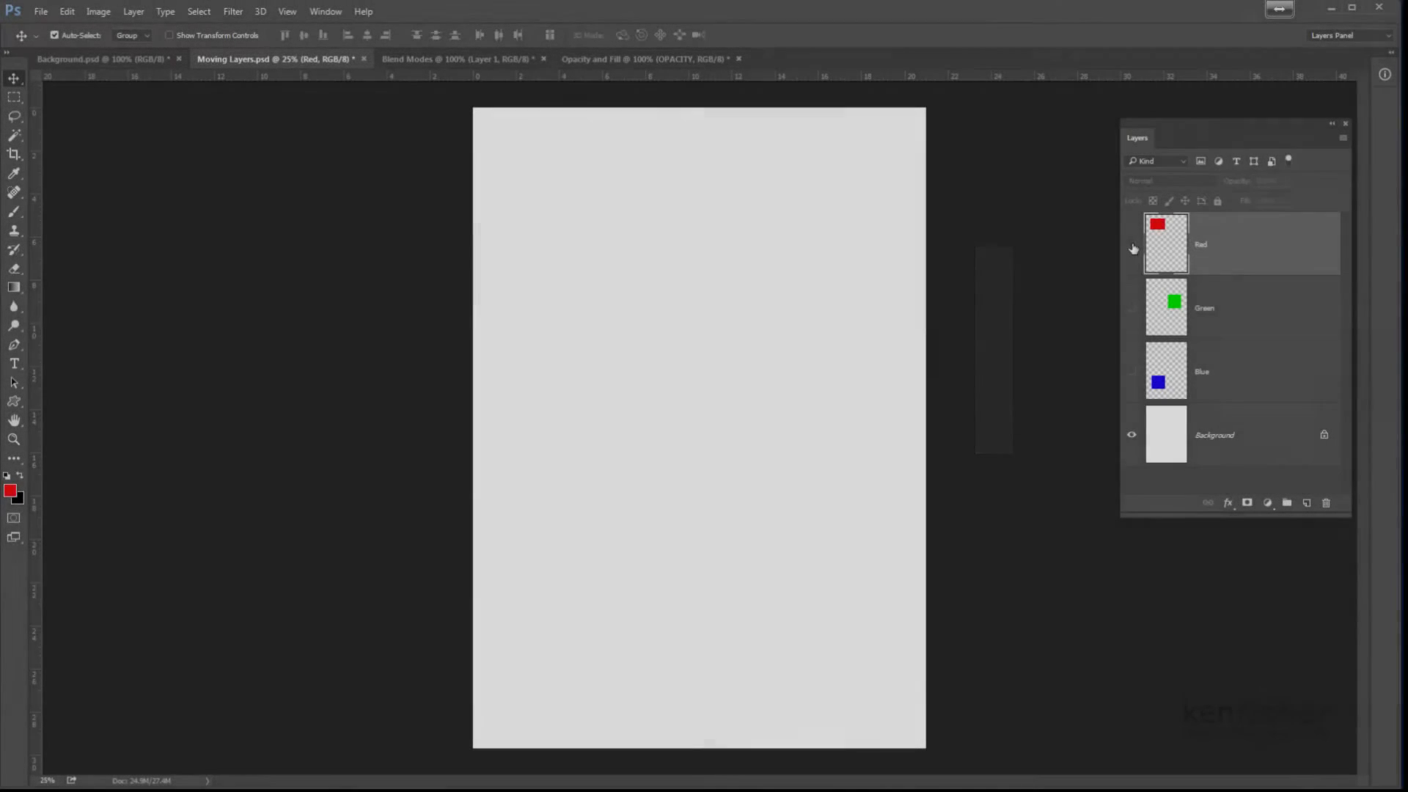
pyautogui.click(1131, 260)
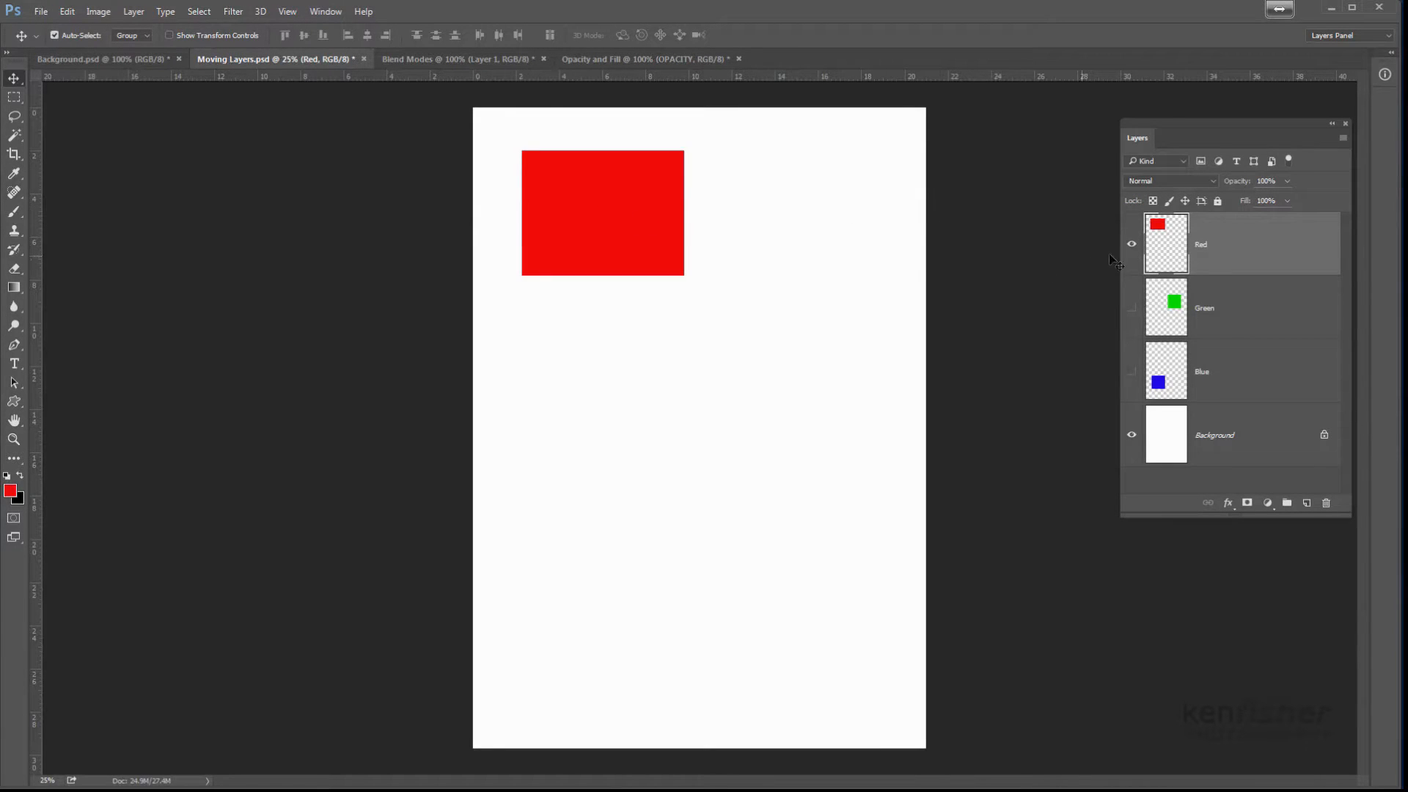
pyautogui.click(1132, 309)
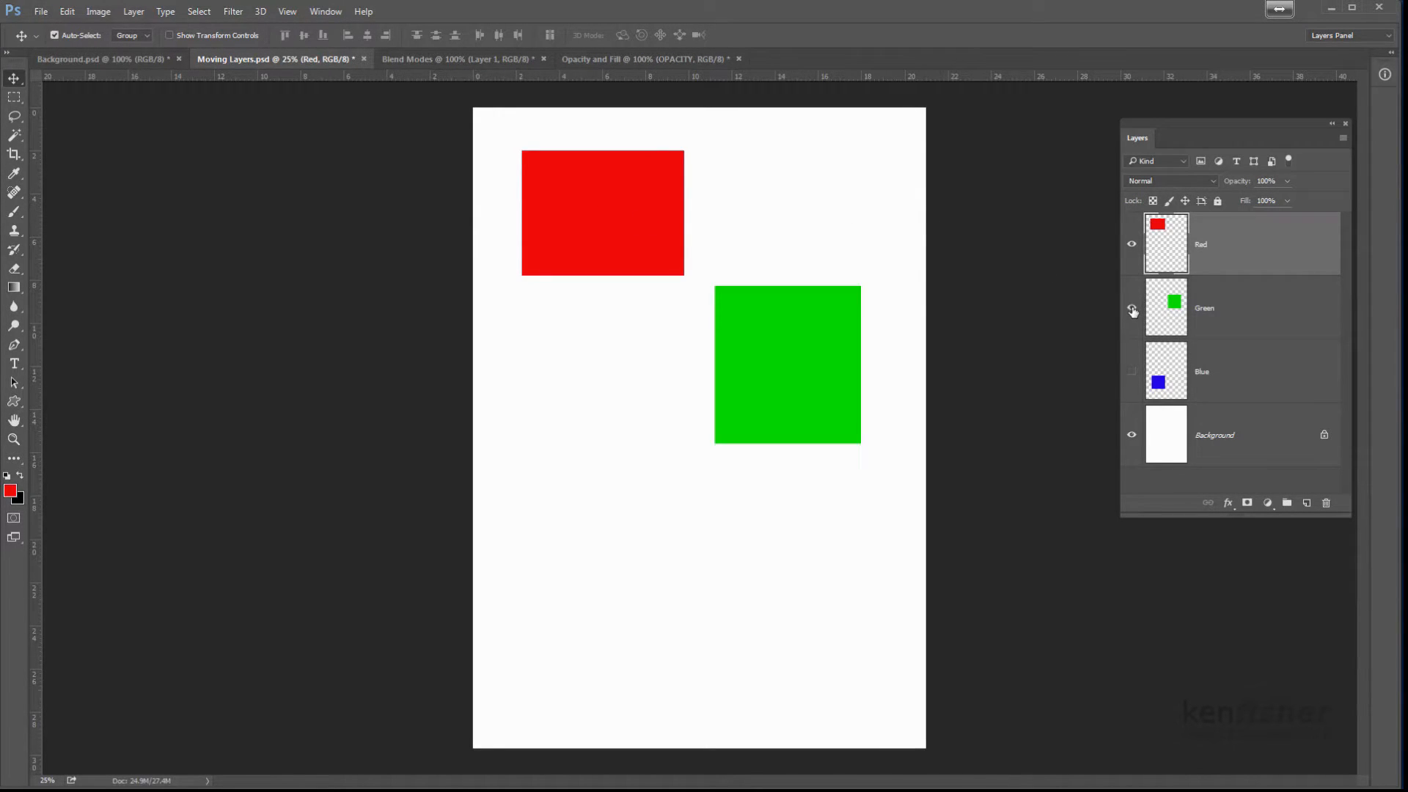
pyautogui.click(1132, 374)
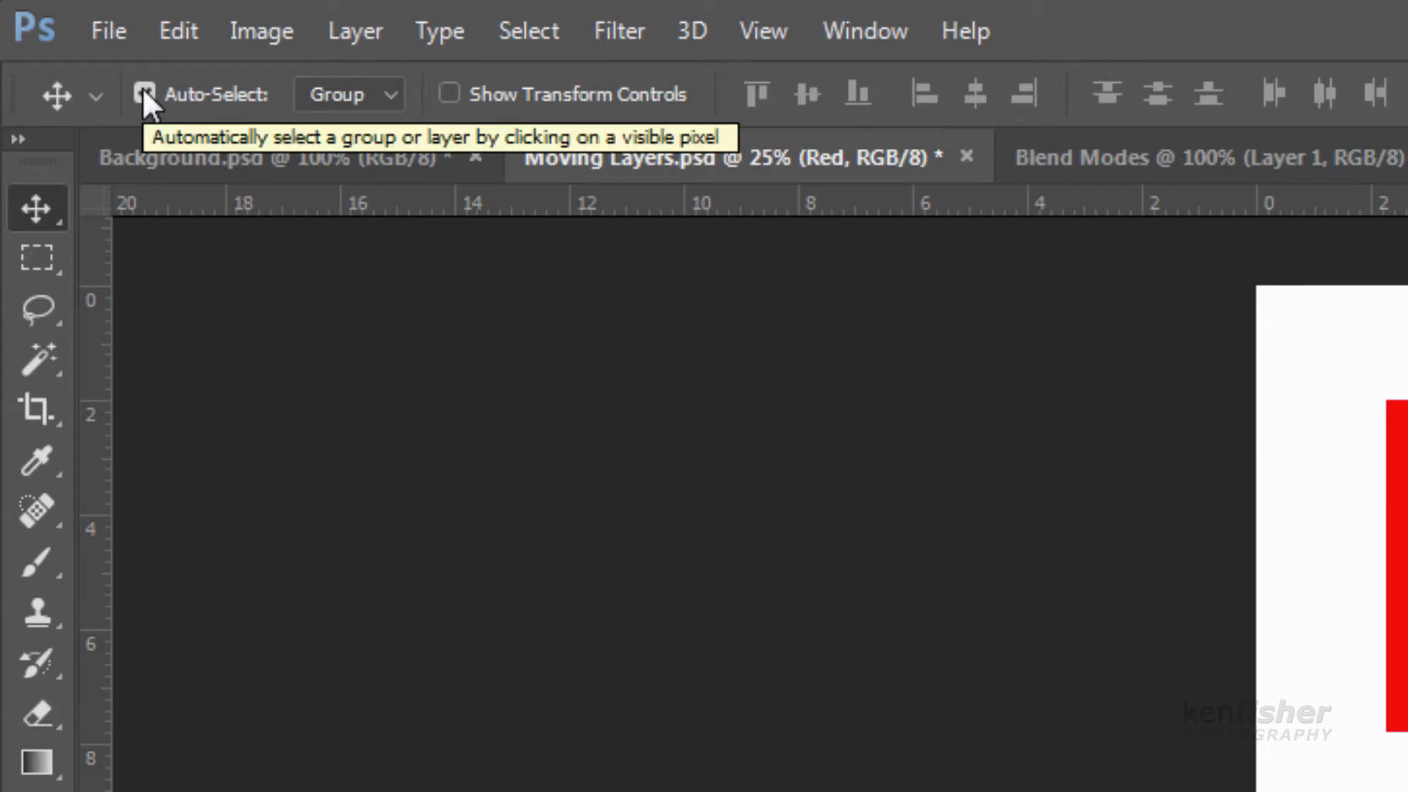
# With the Move tool's Auto-Select on, reposition the three shapes so red overlaps the green one's upper-left corner and blue its lower-left corner
pyautogui.click(145, 94)
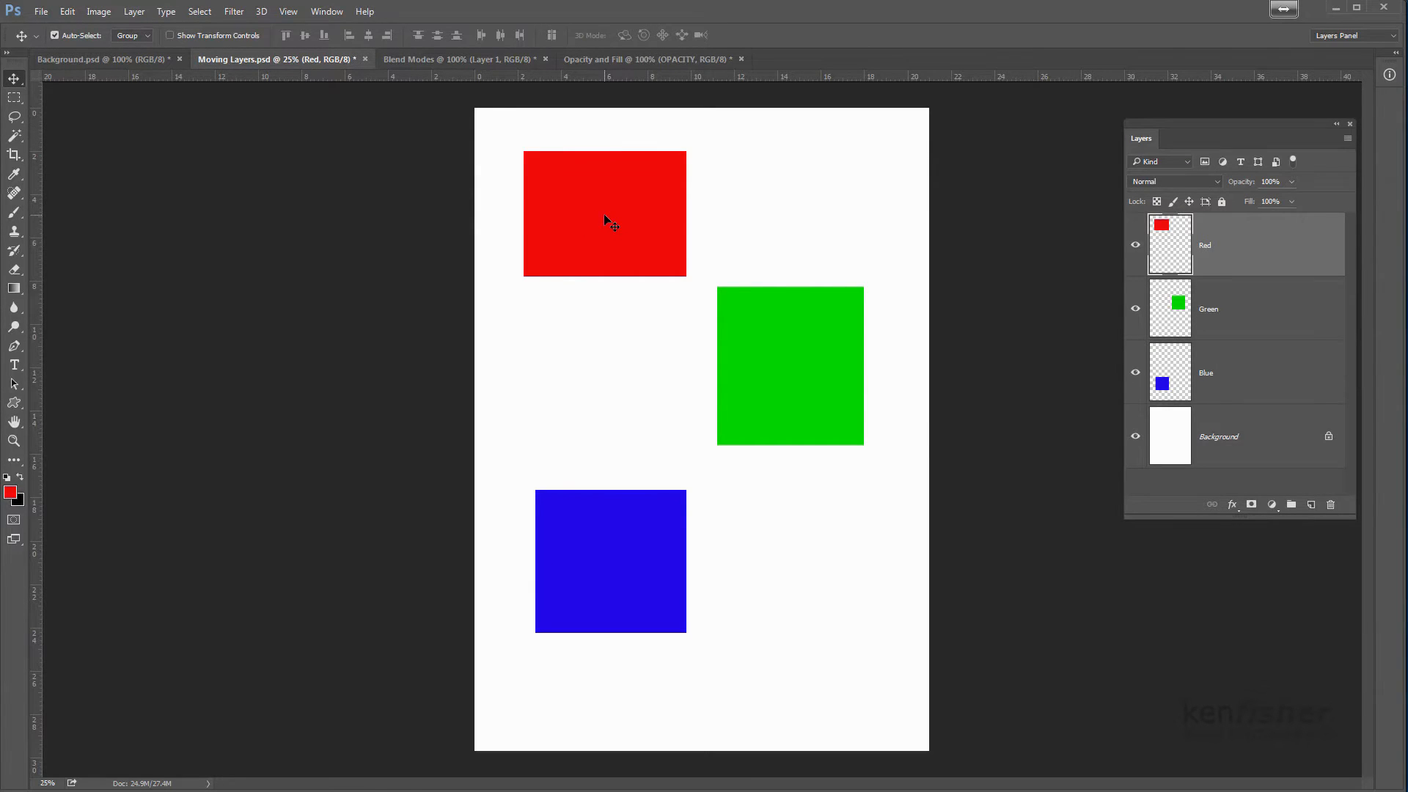
pyautogui.moveTo(602, 202)
pyautogui.mouseDown()
pyautogui.moveTo(607, 235)
pyautogui.moveTo(689, 256)
pyautogui.moveTo(761, 208)
pyautogui.moveTo(630, 180)
pyautogui.moveTo(639, 220)
pyautogui.moveTo(607, 191)
pyautogui.mouseUp()
pyautogui.moveTo(786, 362)
pyautogui.mouseDown()
pyautogui.moveTo(779, 381)
pyautogui.moveTo(849, 398)
pyautogui.moveTo(782, 393)
pyautogui.moveTo(790, 355)
pyautogui.mouseUp()
pyautogui.moveTo(637, 552); pyautogui.dragTo(616, 601)
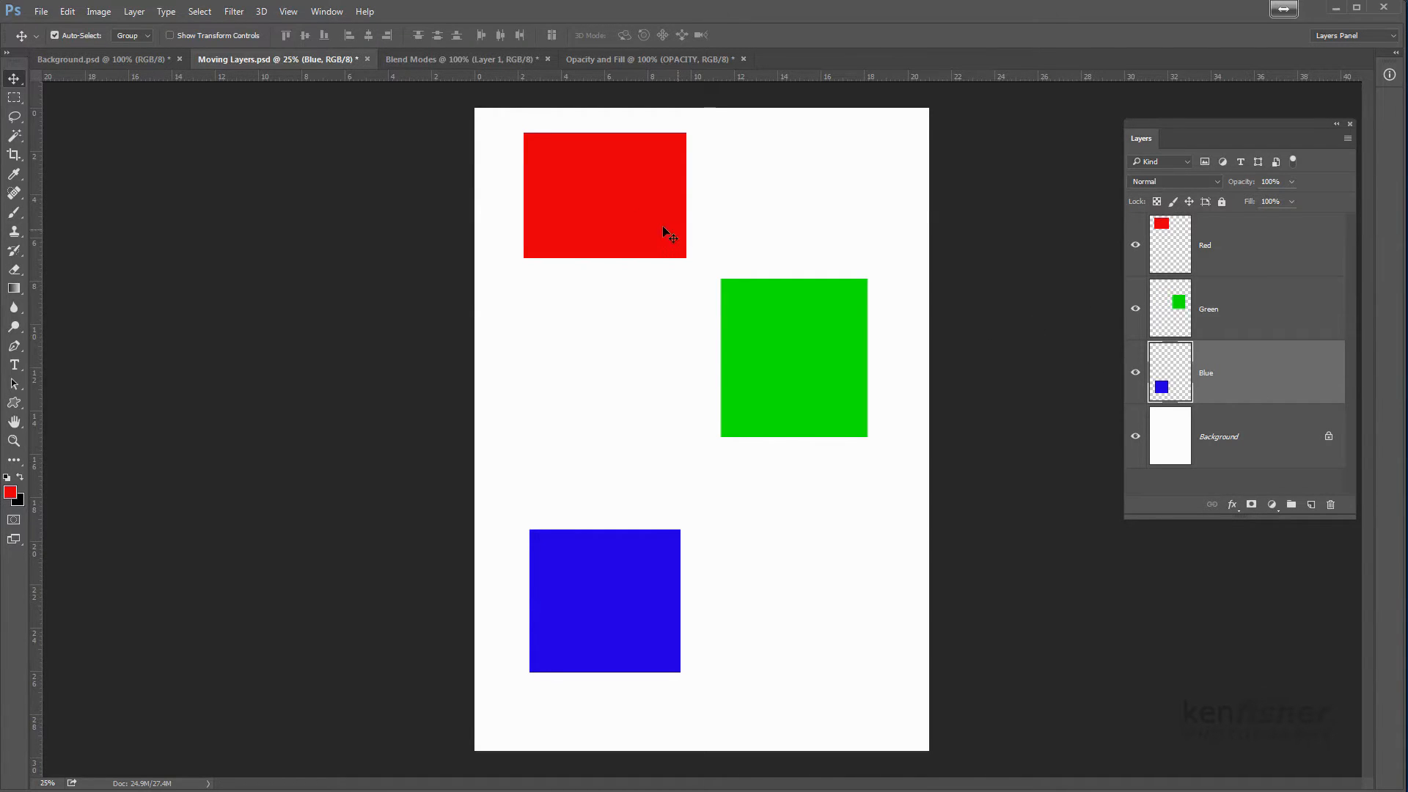
pyautogui.moveTo(609, 182); pyautogui.dragTo(718, 277)
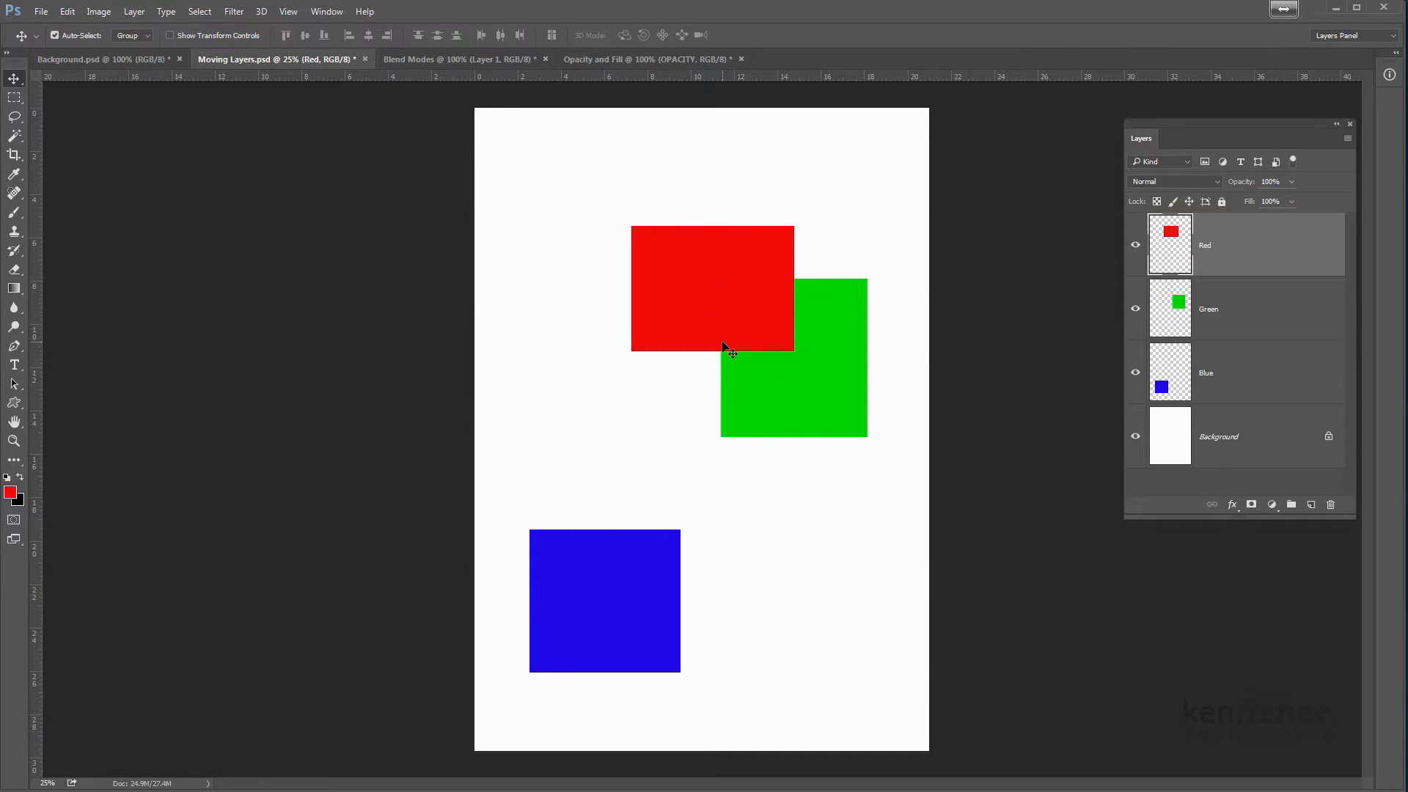
pyautogui.moveTo(632, 571); pyautogui.dragTo(767, 445)
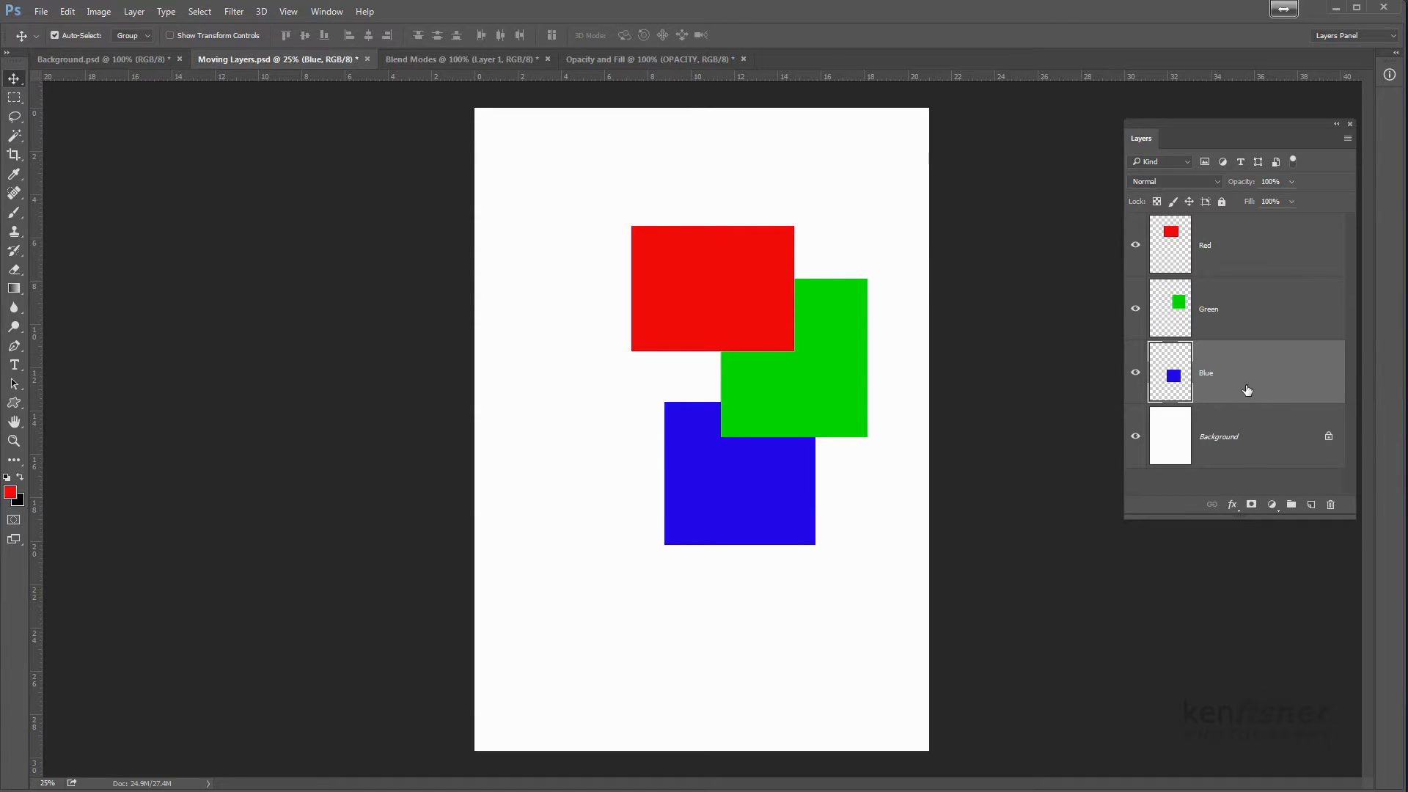
# Reorder the layers so that Green is on top, followed by Blue and Red above the Background
pyautogui.click(1253, 260)
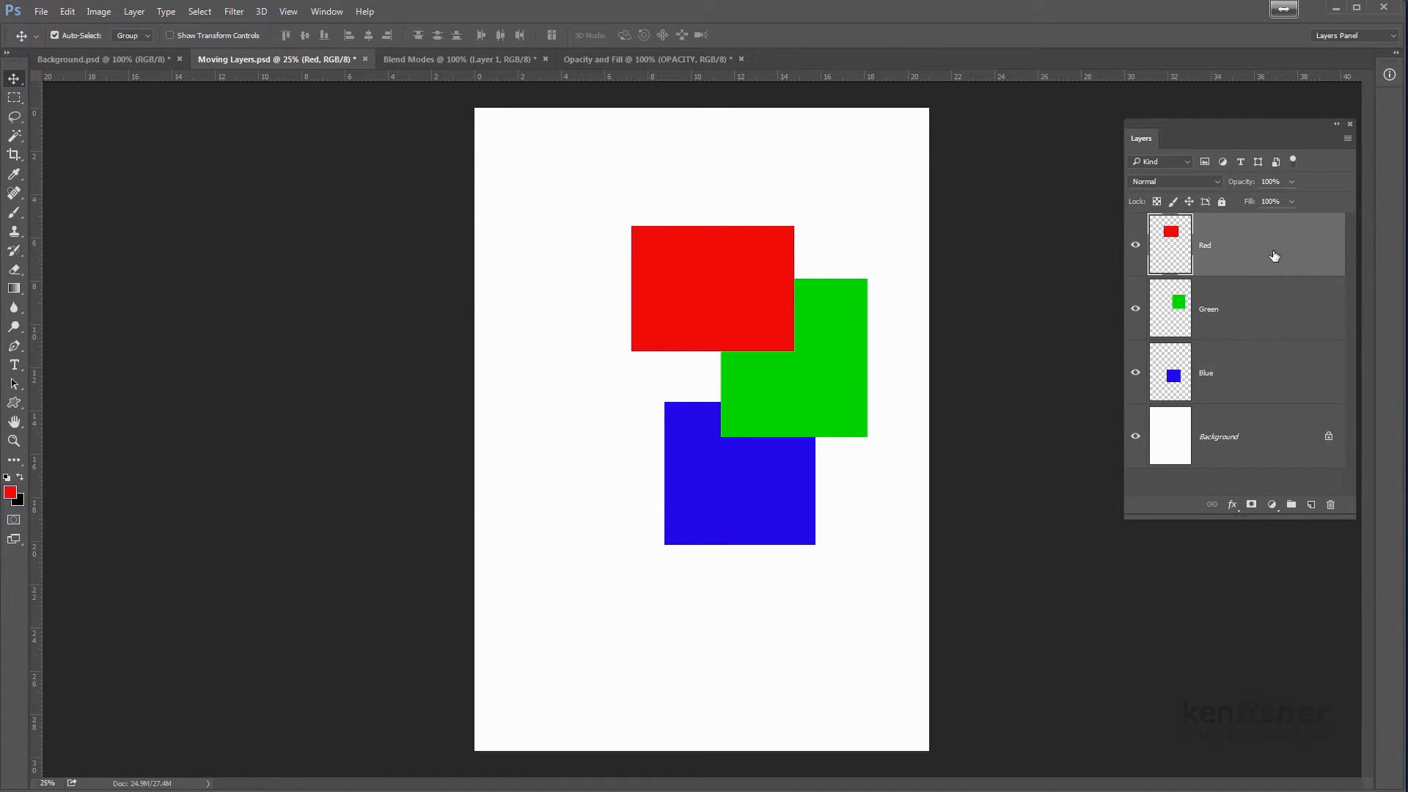
pyautogui.moveTo(1275, 255); pyautogui.dragTo(1266, 344)
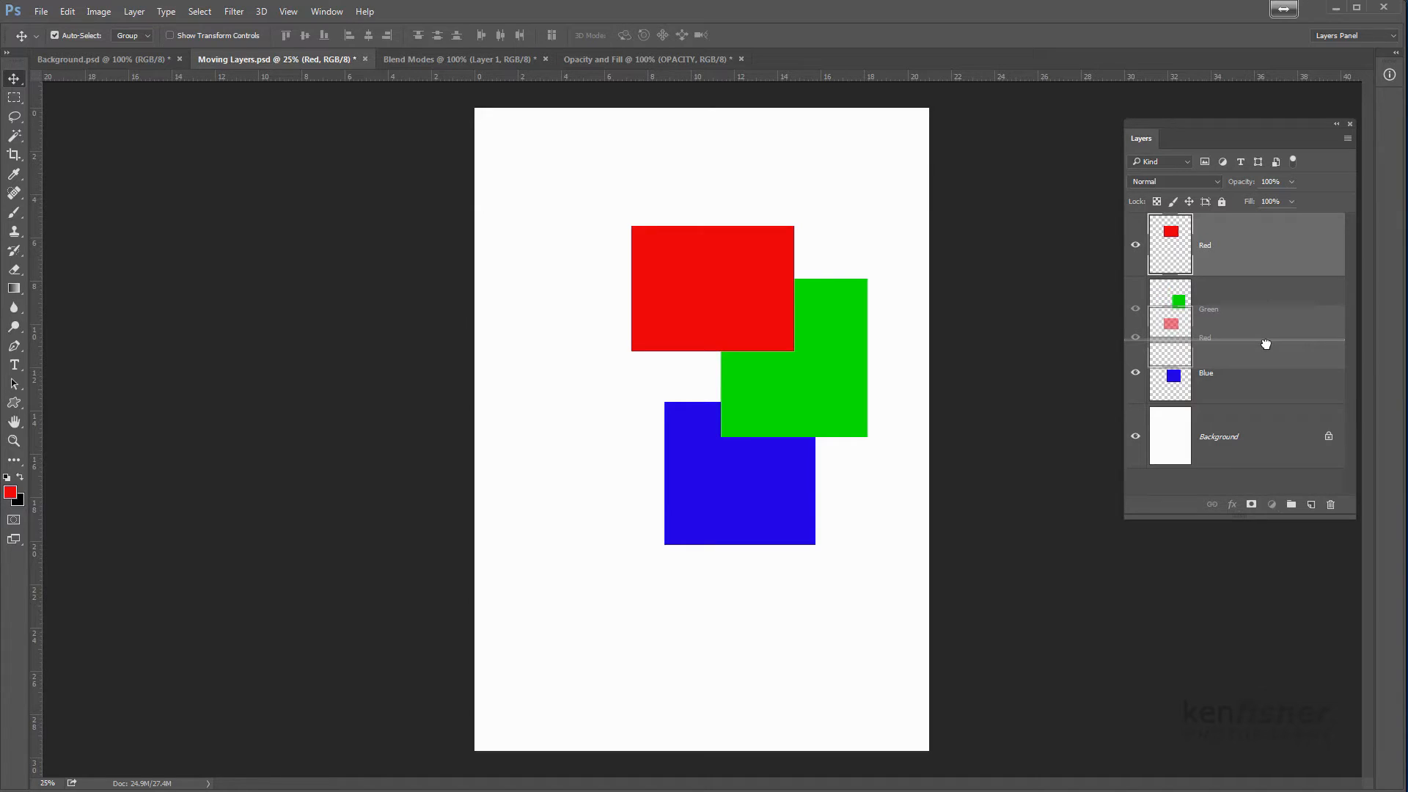
pyautogui.moveTo(1265, 344); pyautogui.dragTo(1268, 353)
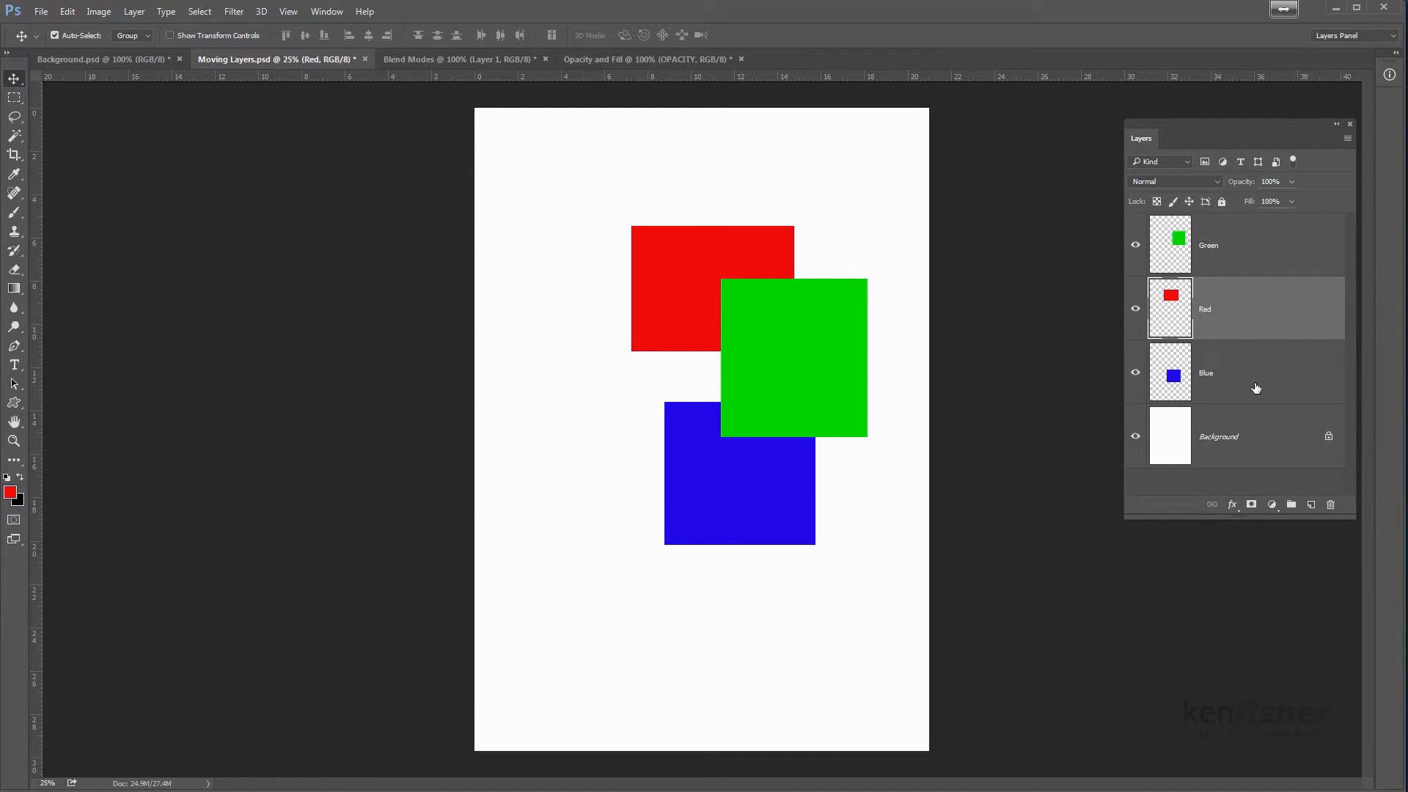
pyautogui.moveTo(1255, 389); pyautogui.dragTo(1249, 292)
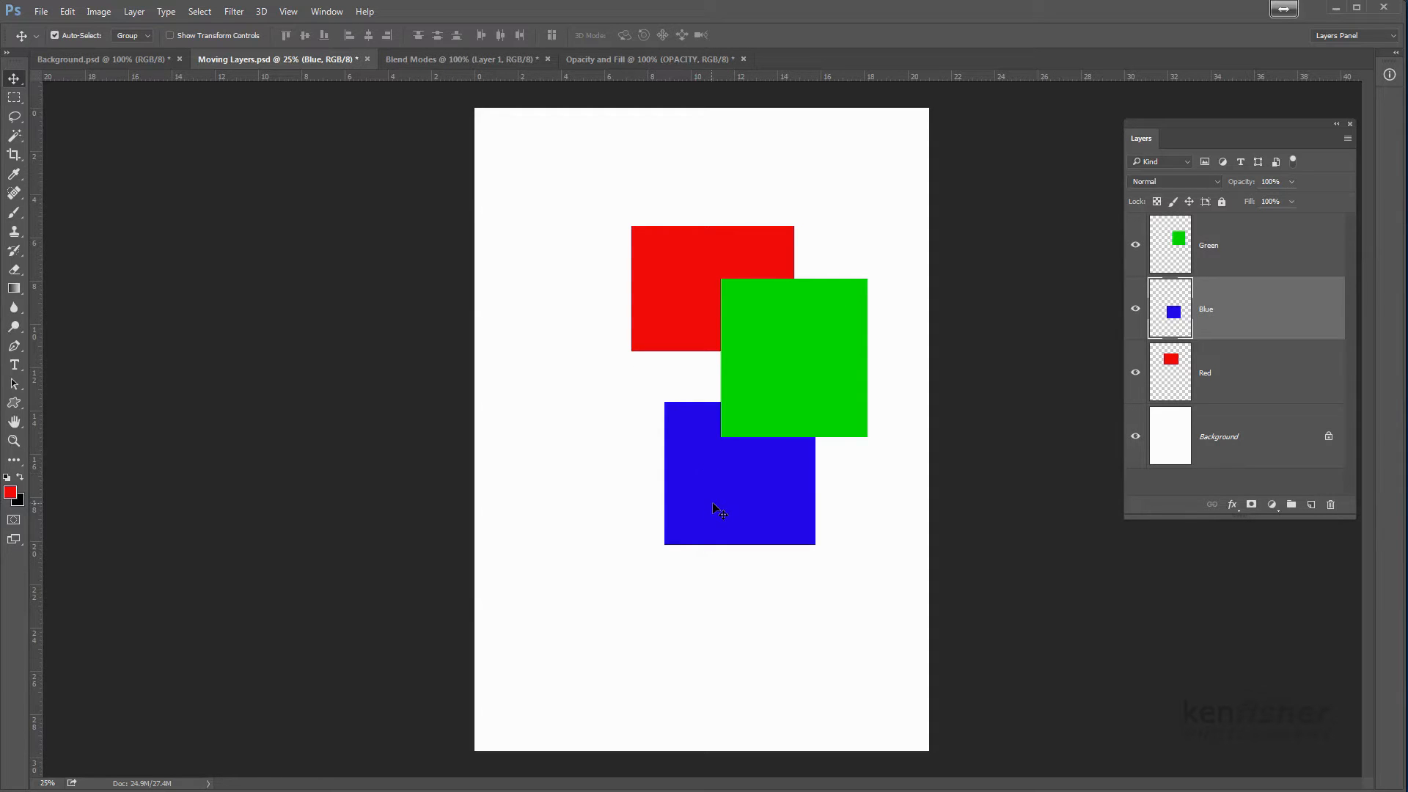
# Move the blue shape over the left part of the red one and the green shape down clear of both, and select the Red layer
pyautogui.moveTo(715, 509); pyautogui.dragTo(585, 327)
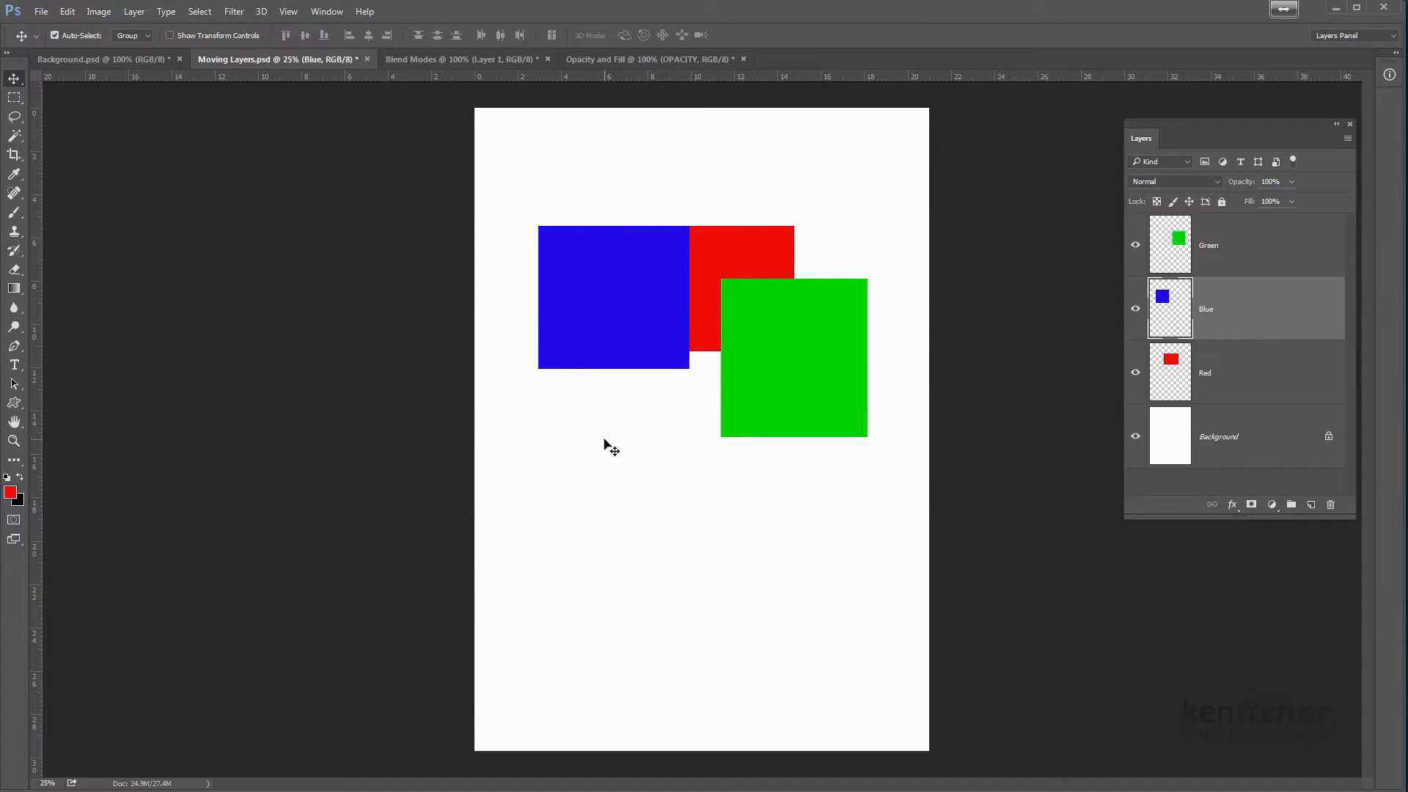
pyautogui.moveTo(759, 396); pyautogui.dragTo(751, 547)
pyautogui.click(742, 333)
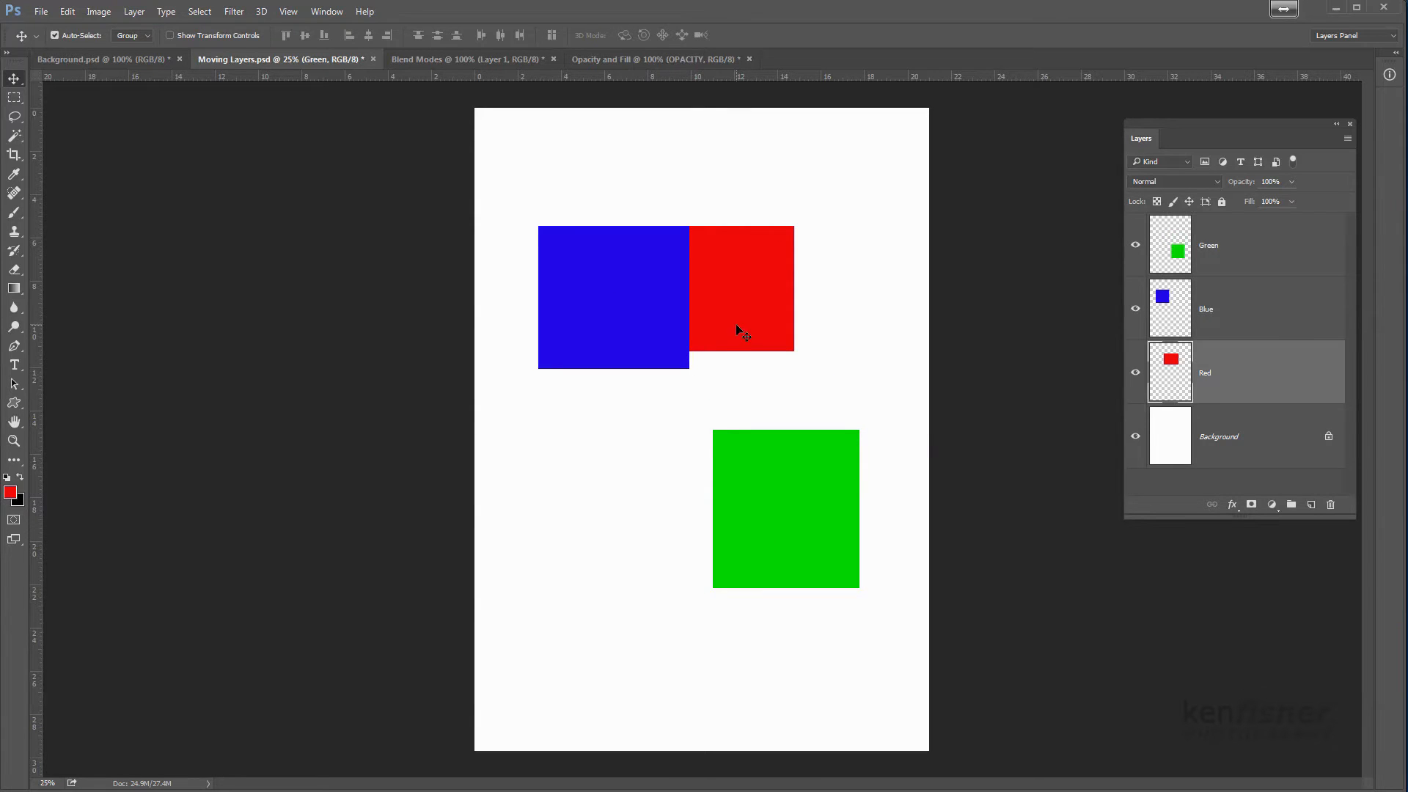
# Spread the shapes apart individually: red down and right, blue to the canvas's upper-left area, and green left below them
pyautogui.moveTo(737, 326); pyautogui.dragTo(795, 363)
pyautogui.moveTo(634, 306); pyautogui.dragTo(601, 225)
pyautogui.moveTo(793, 534); pyautogui.dragTo(756, 534)
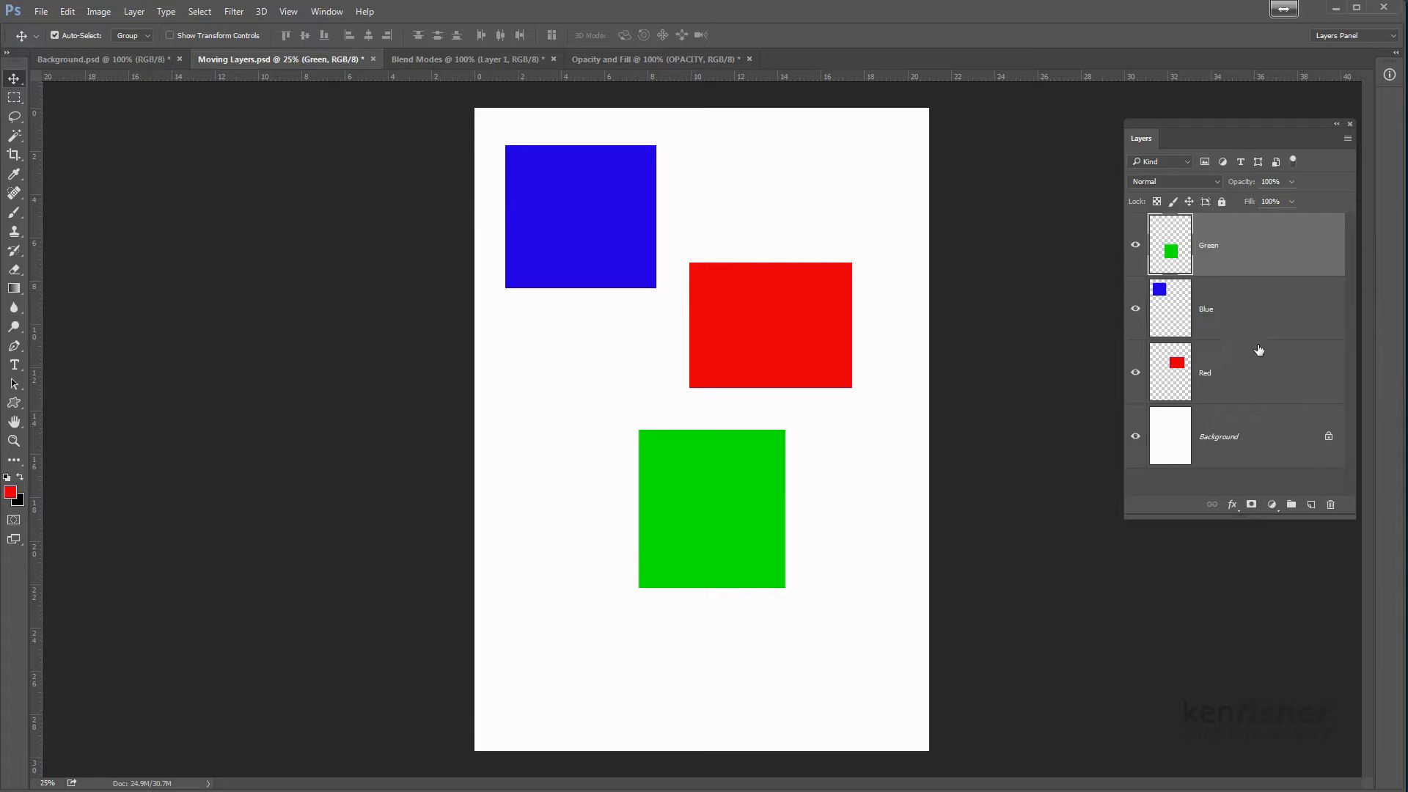
# Link the Green, Blue and Red layers, move the shapes together down and slightly right, and unlink the layers again
pyautogui.keyDown('shift'); pyautogui.click(1274, 386); pyautogui.keyUp('shift')
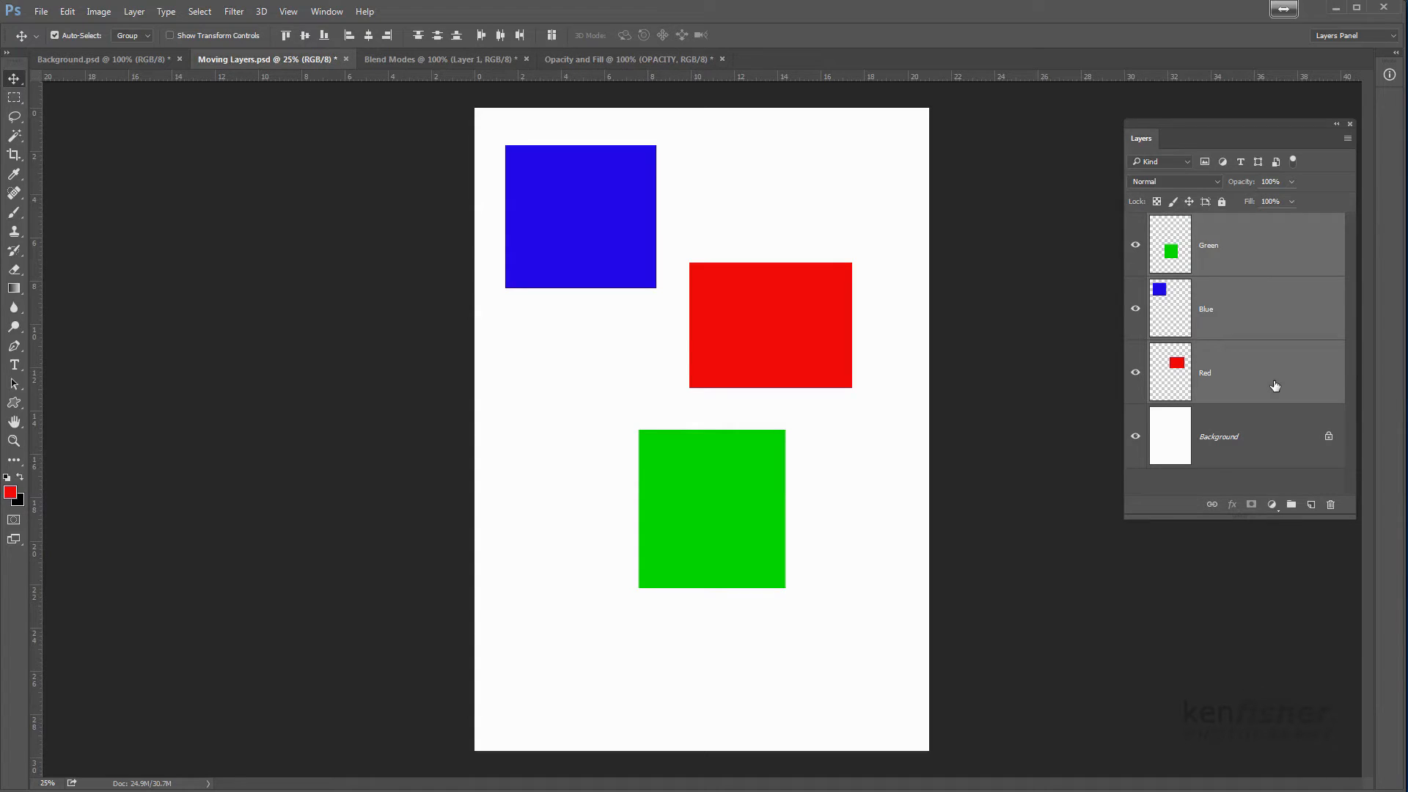
pyautogui.click(1211, 505)
pyautogui.moveTo(591, 214); pyautogui.dragTo(609, 270)
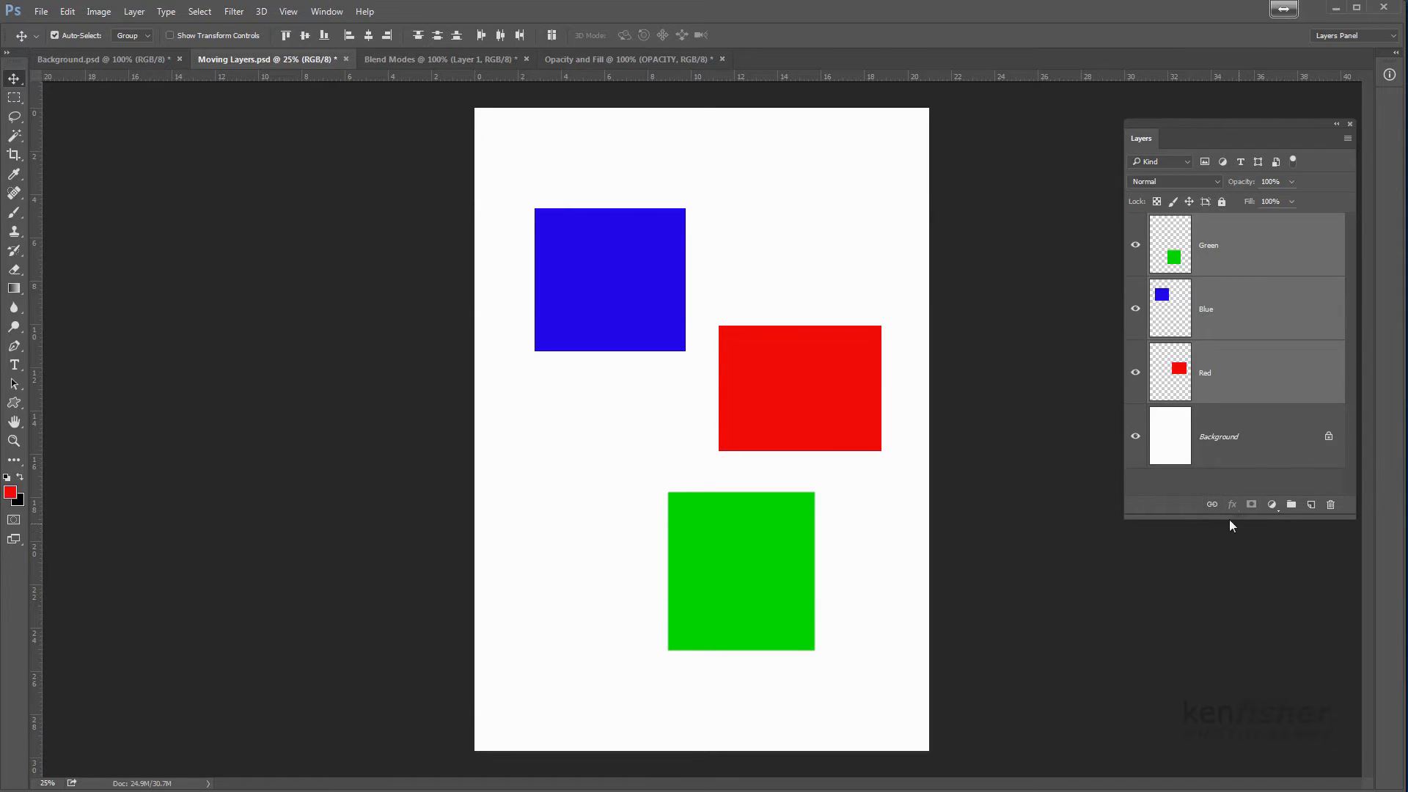
pyautogui.click(1213, 505)
pyautogui.click(1281, 271)
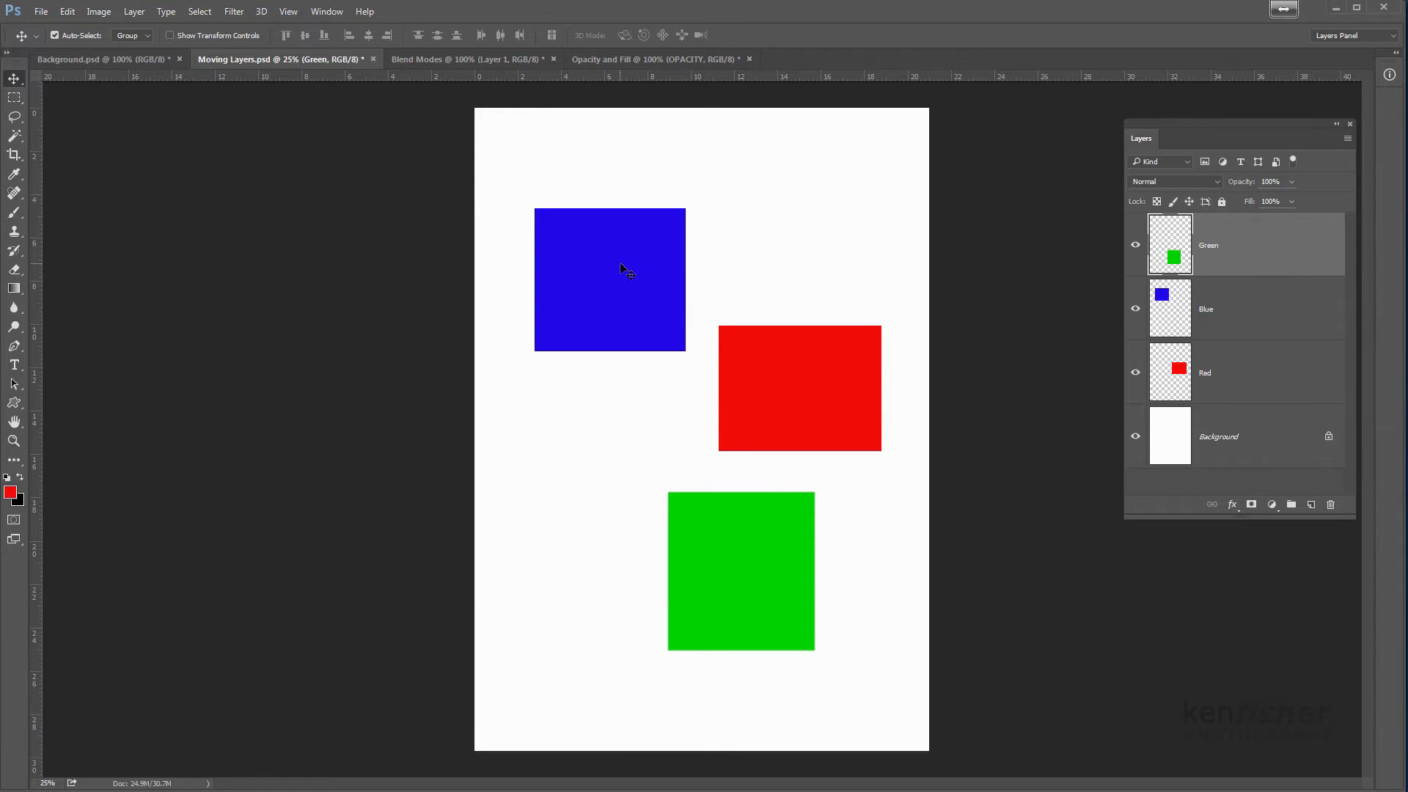
# Reposition the unlinked shapes one by one: blue and red upward, green slightly left and up
pyautogui.moveTo(627, 269); pyautogui.dragTo(599, 233)
pyautogui.moveTo(741, 340); pyautogui.dragTo(738, 286)
pyautogui.moveTo(749, 546); pyautogui.dragTo(724, 535)
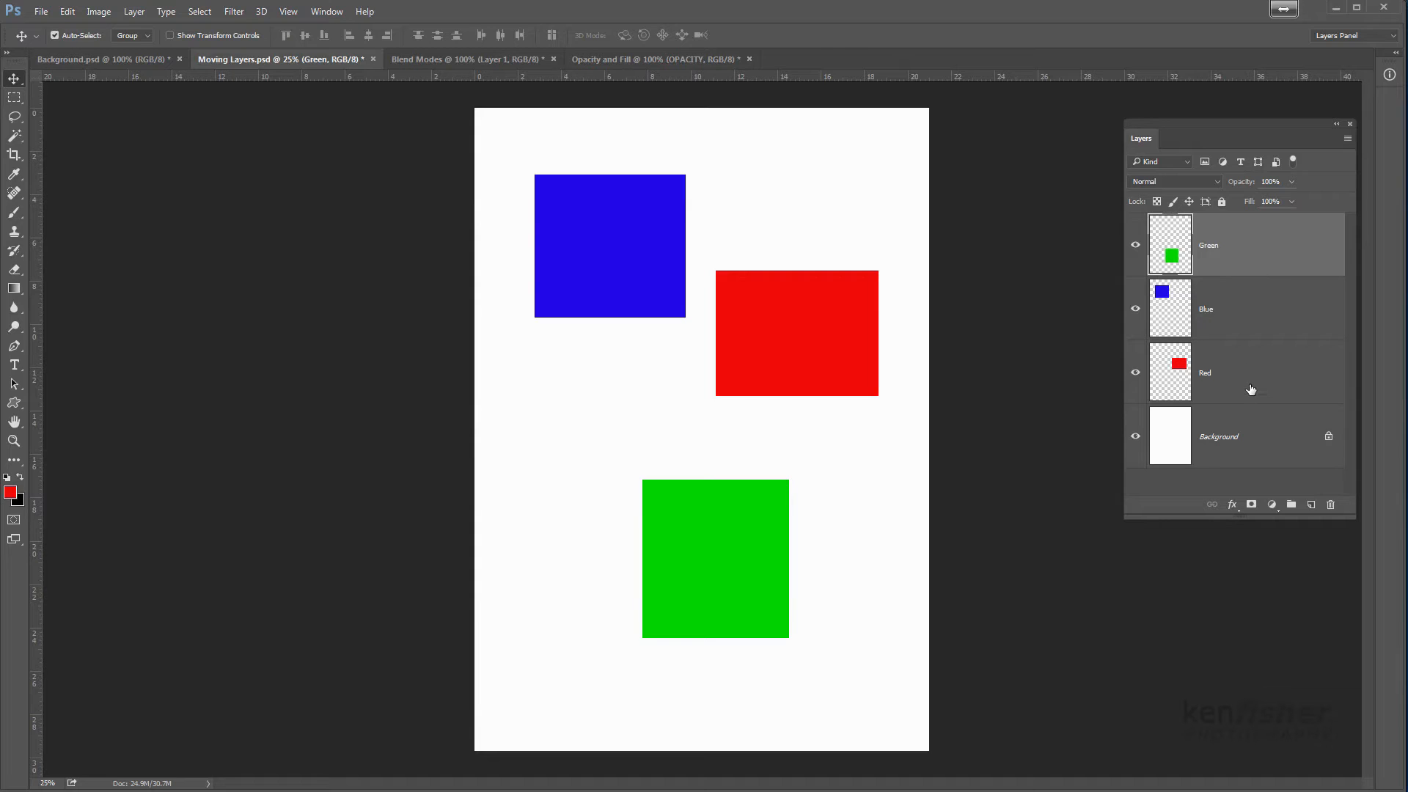
# Group the Green, Blue and Red layers and name the group Colours
pyautogui.keyDown('shift'); pyautogui.click(1277, 388); pyautogui.keyUp('shift')
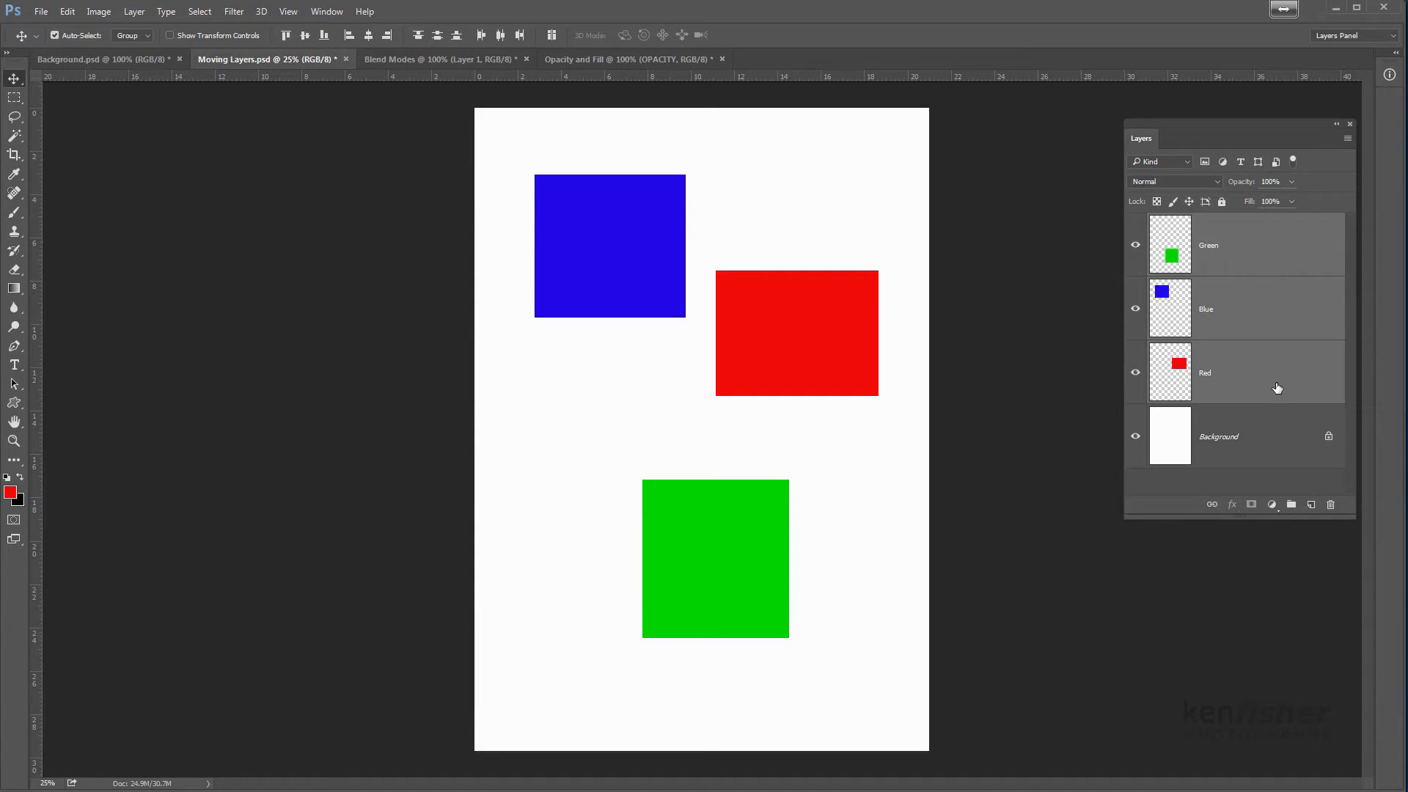
pyautogui.click(1292, 505)
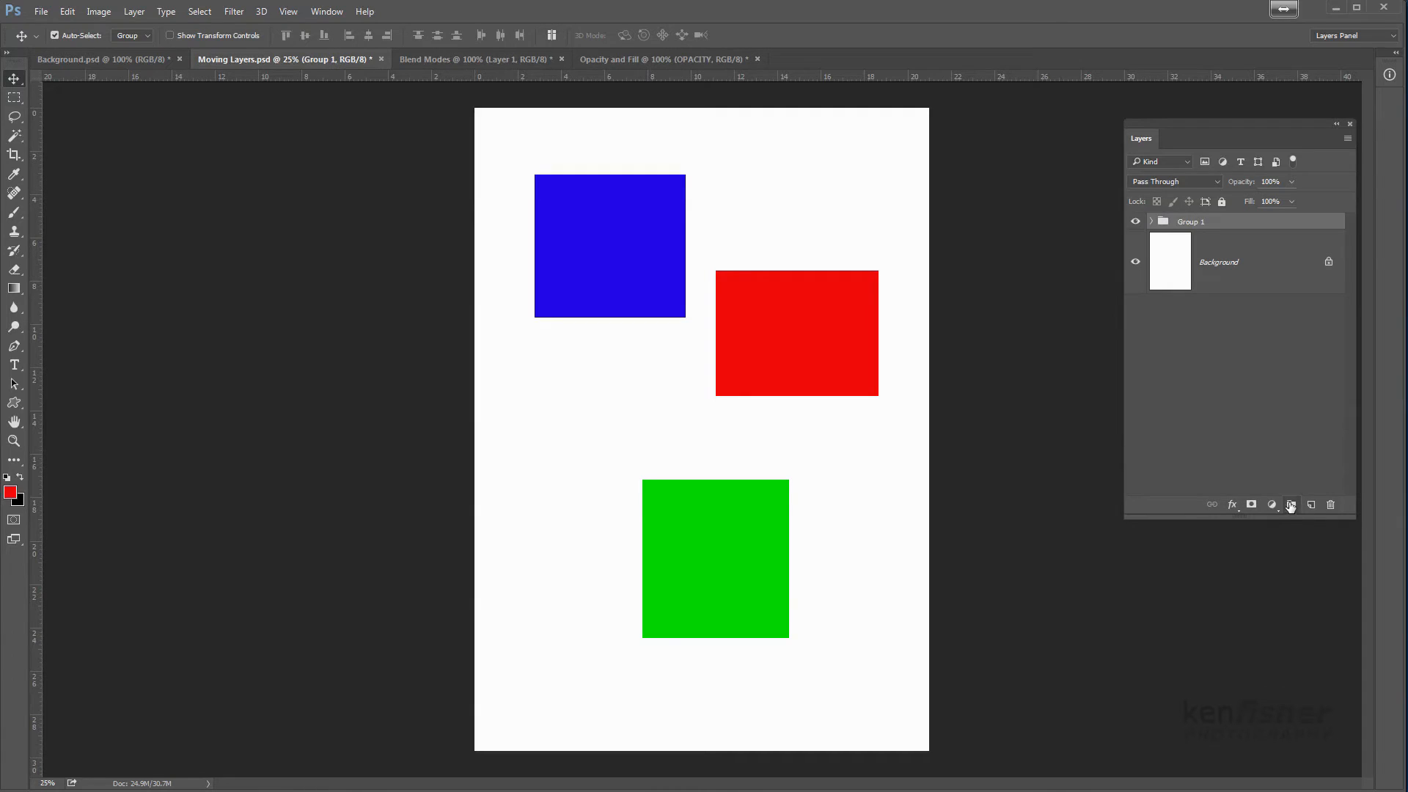
pyautogui.doubleClick(1191, 222)
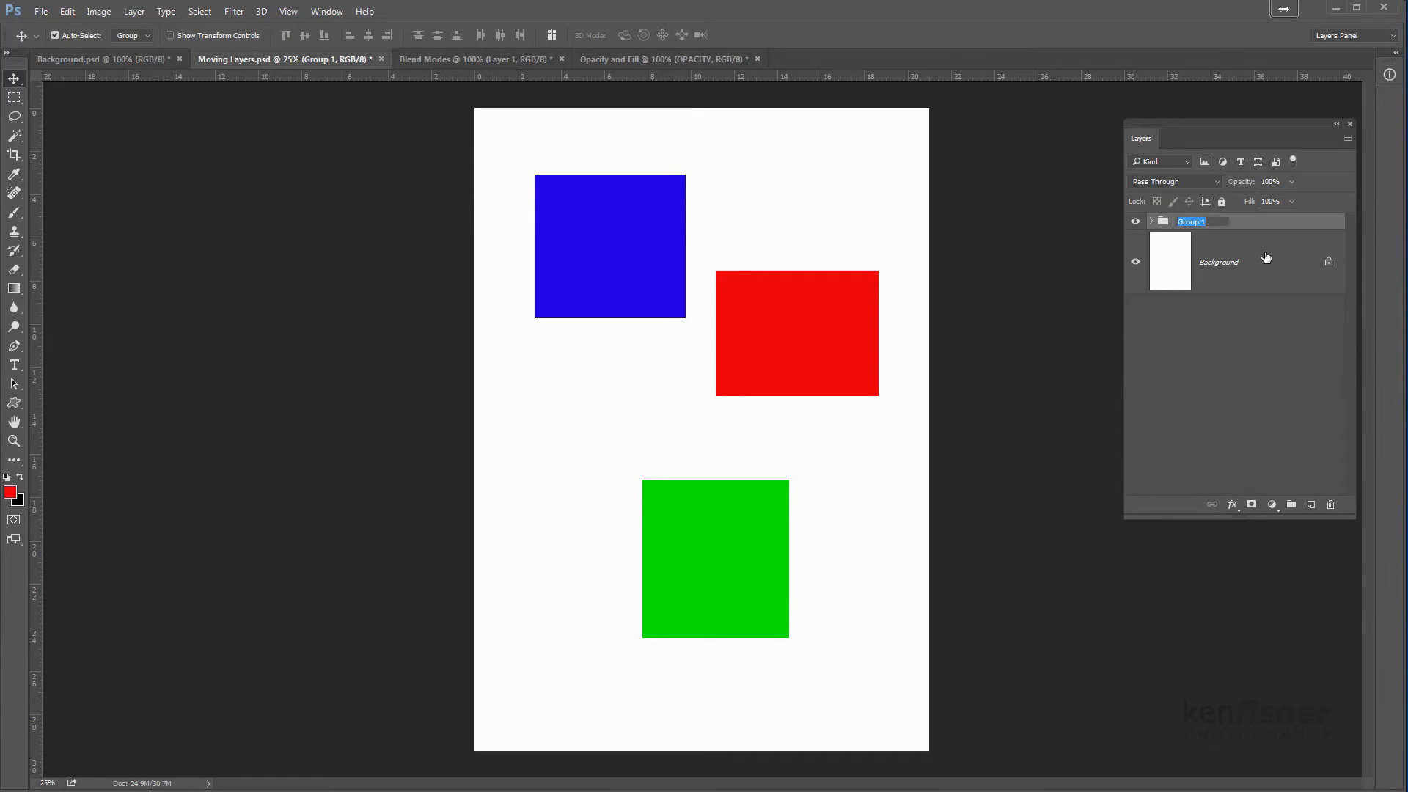
pyautogui.write('Colours')
pyautogui.click(1266, 258)
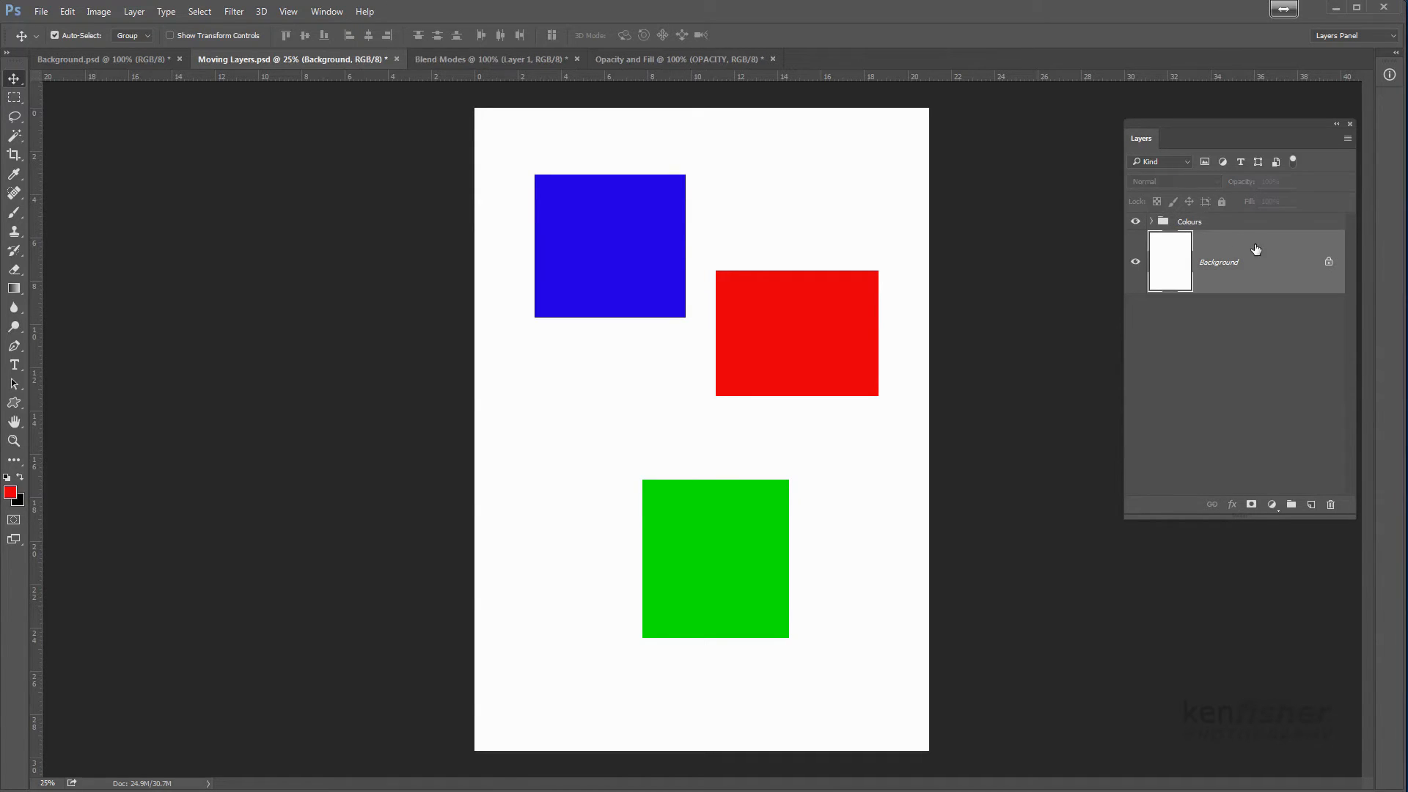
# Expand the Colours group to view the layers inside, and collapse it with nothing selected
pyautogui.click(1150, 222)
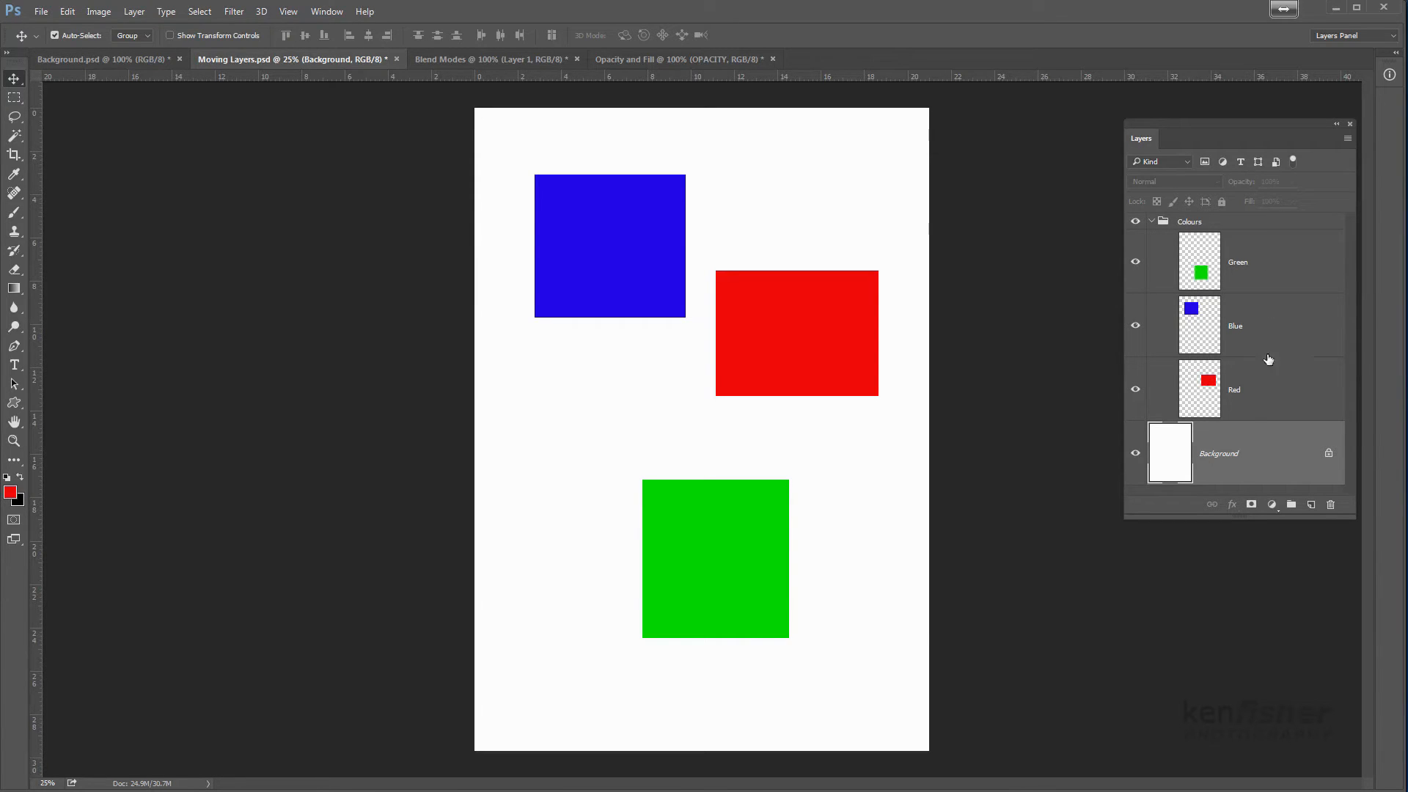
pyautogui.click(1151, 223)
pyautogui.click(1034, 239)
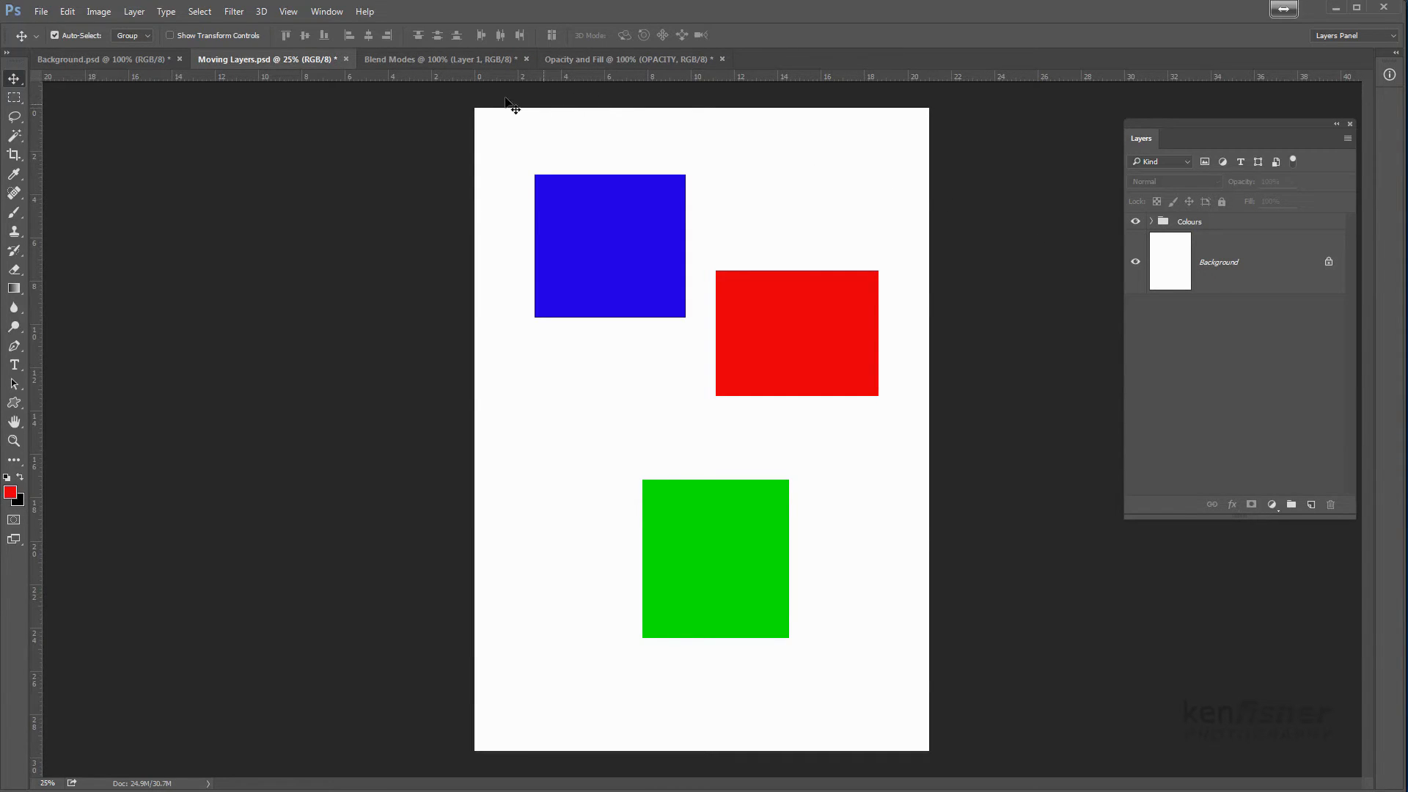
# Switch to the Blend Modes document and try the Darken, Lighten and Overlay blend modes on Layer 1
pyautogui.click(425, 62)
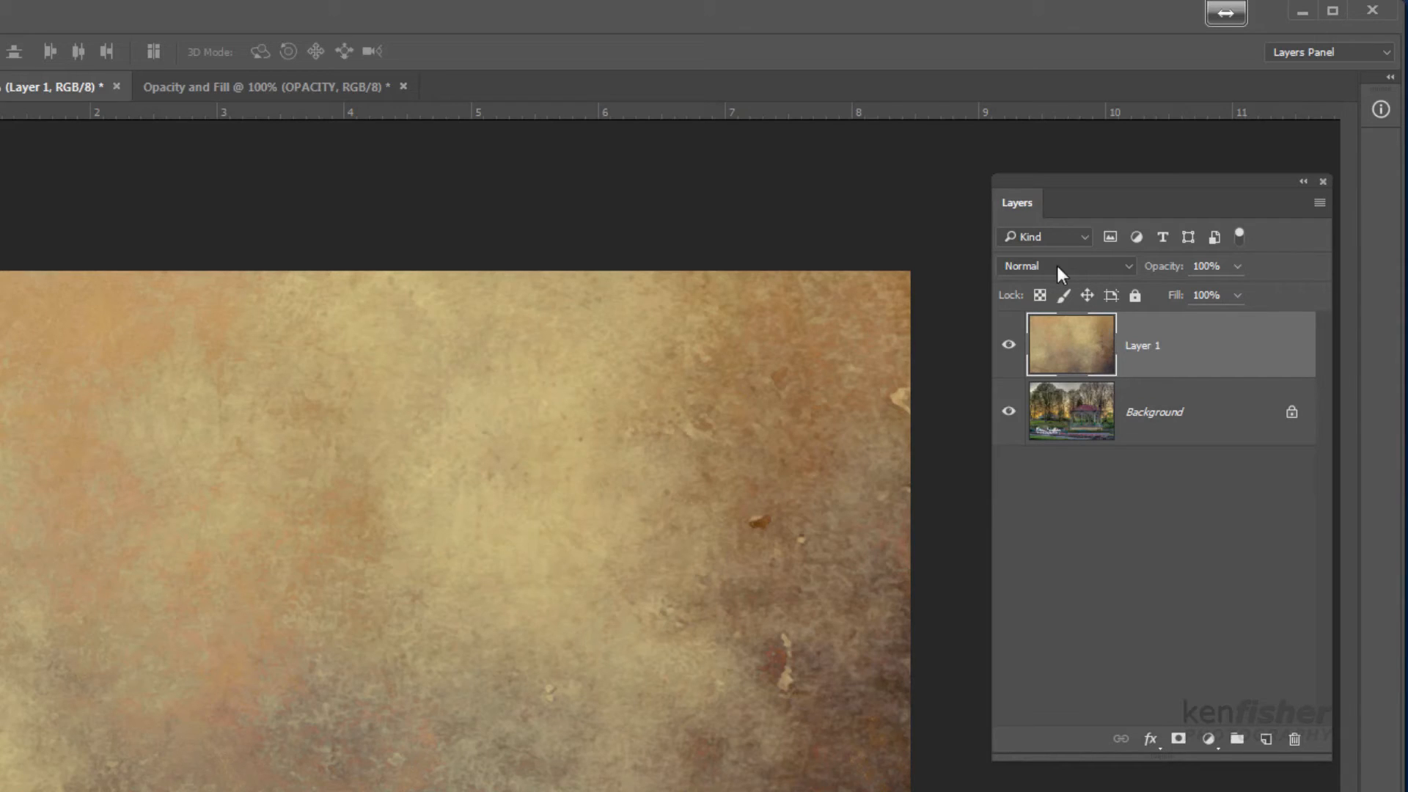
pyautogui.click(1128, 267)
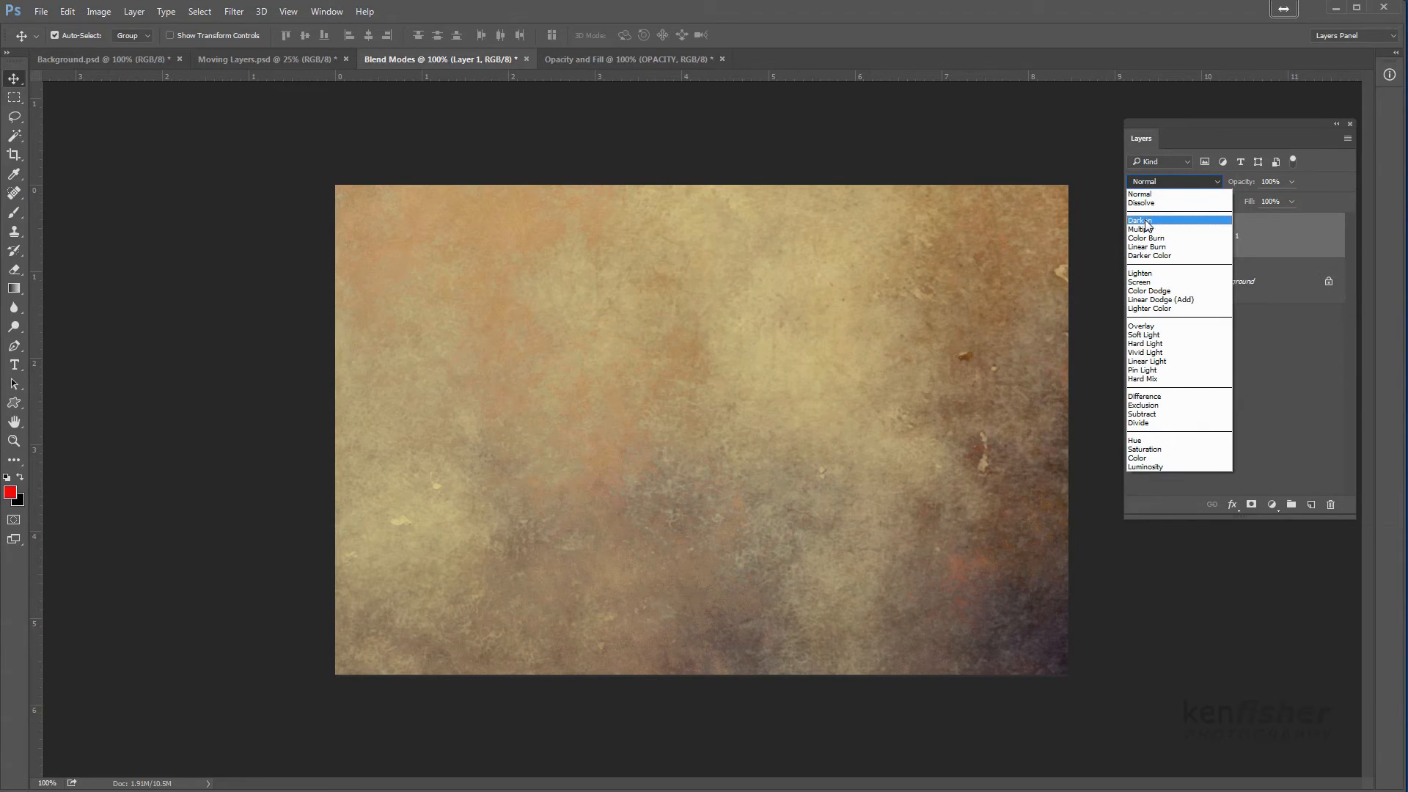
pyautogui.click(1148, 222)
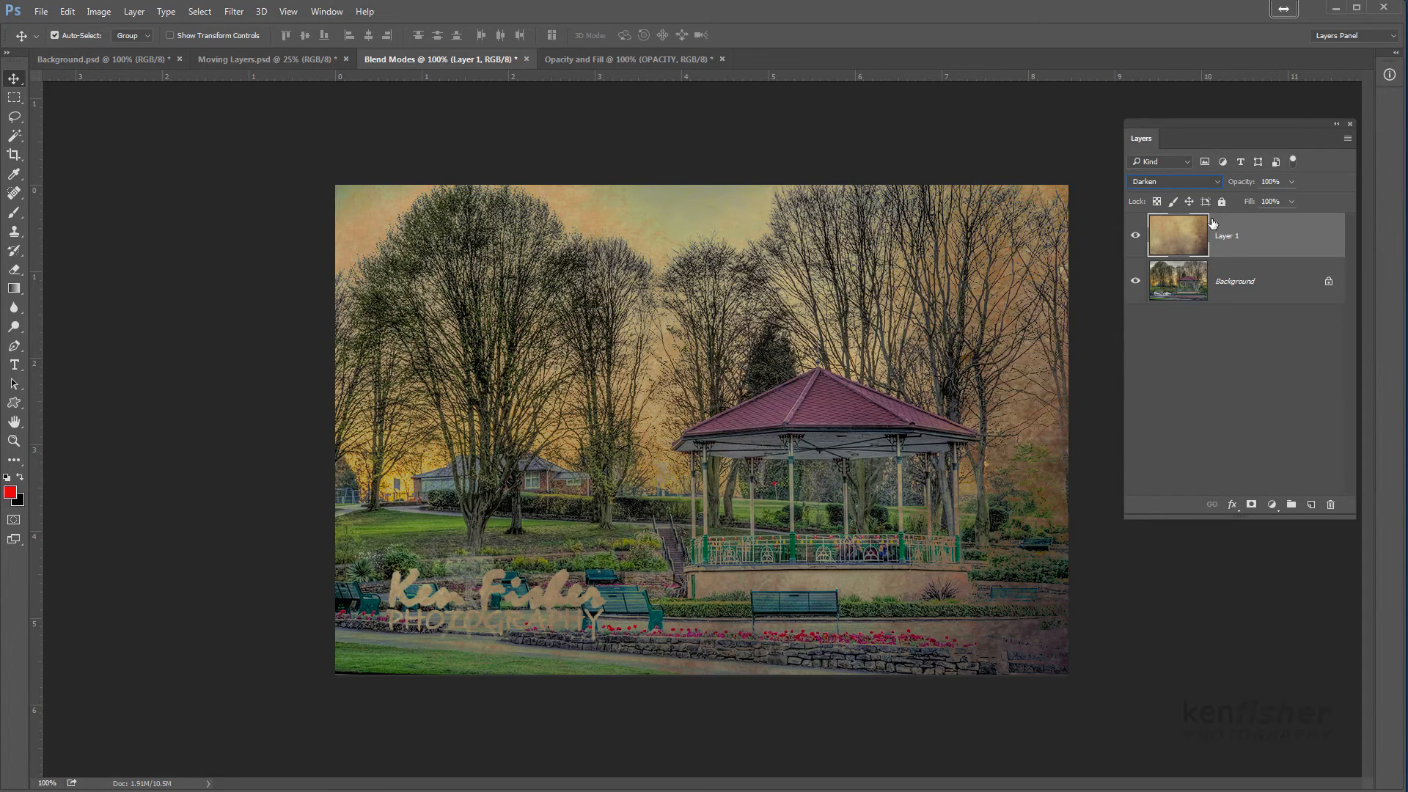
pyautogui.click(1217, 182)
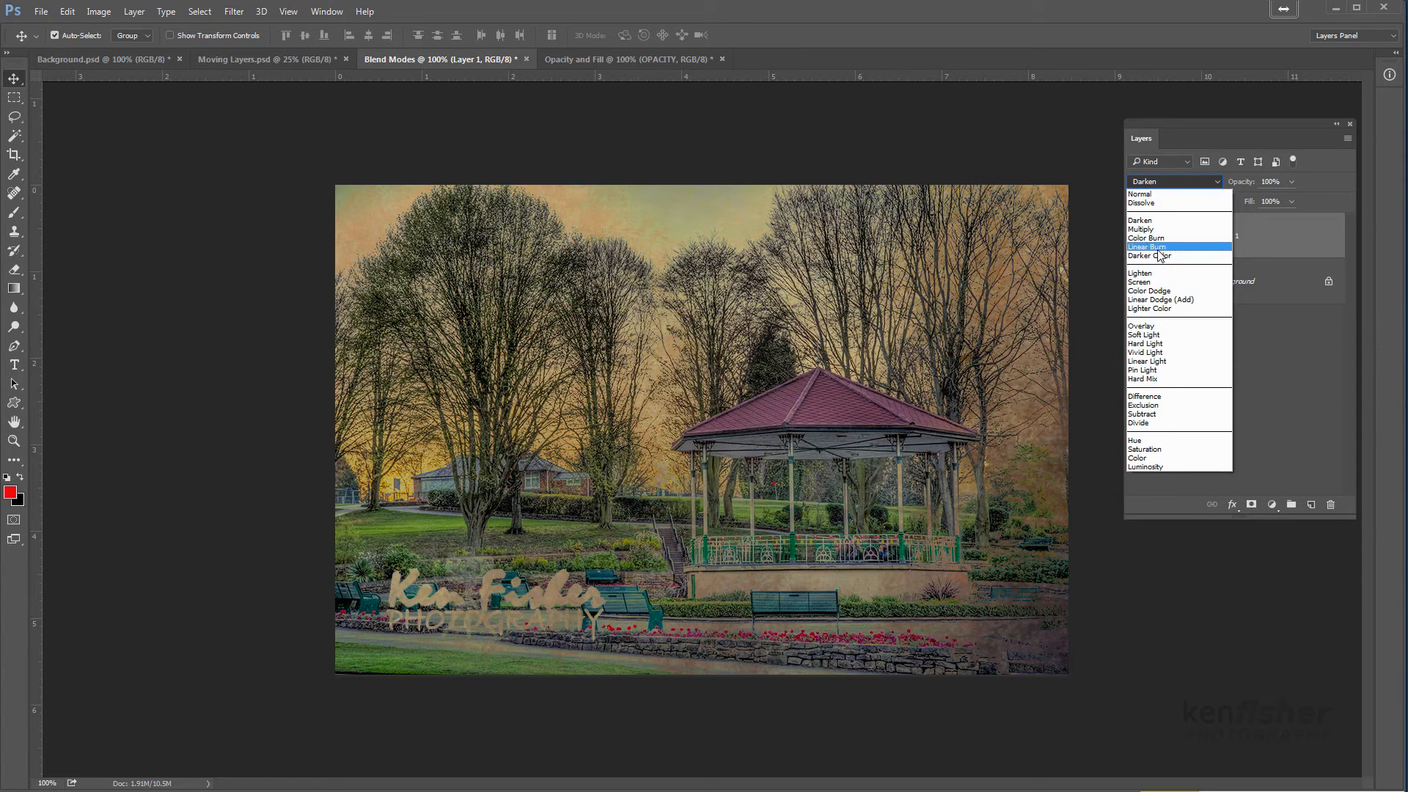
pyautogui.click(1149, 273)
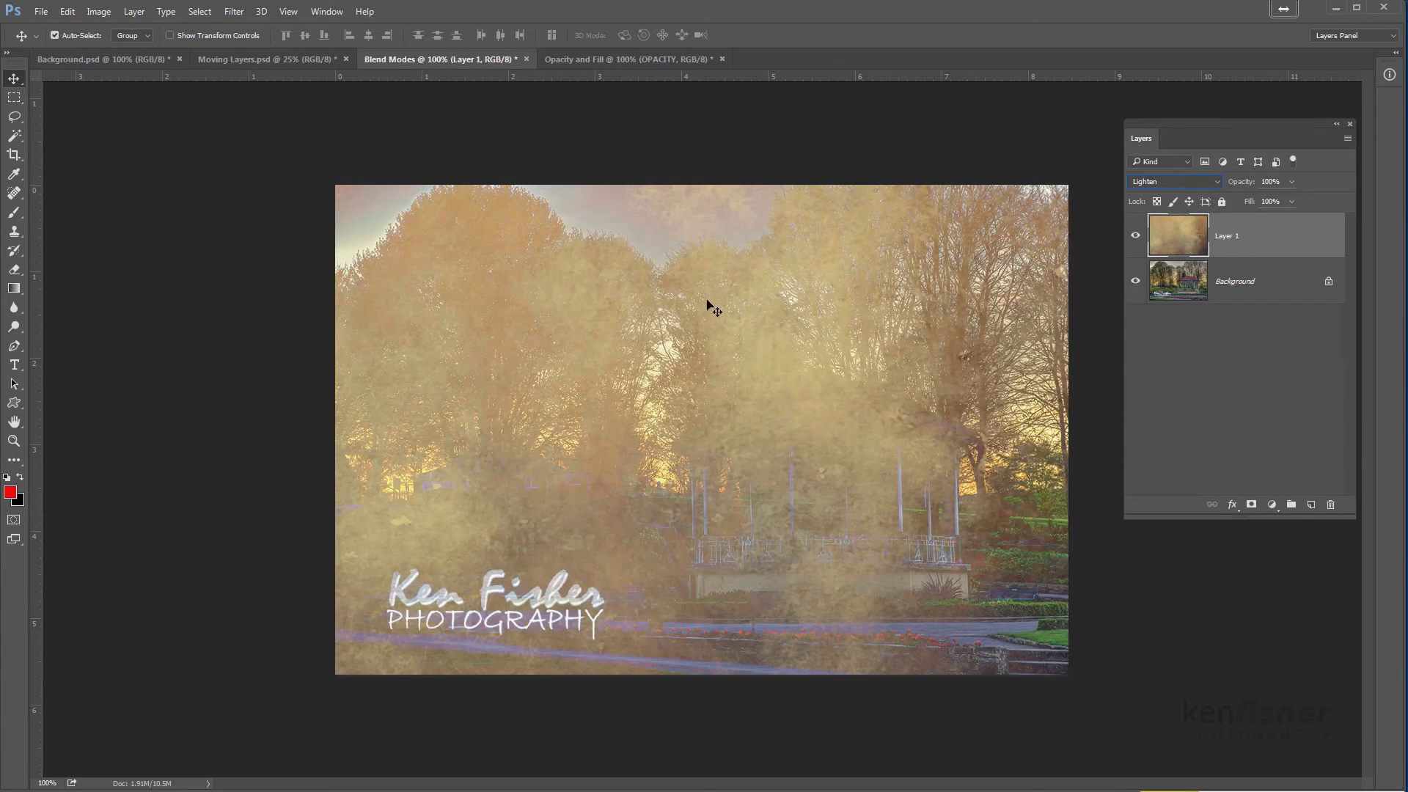
pyautogui.click(1219, 186)
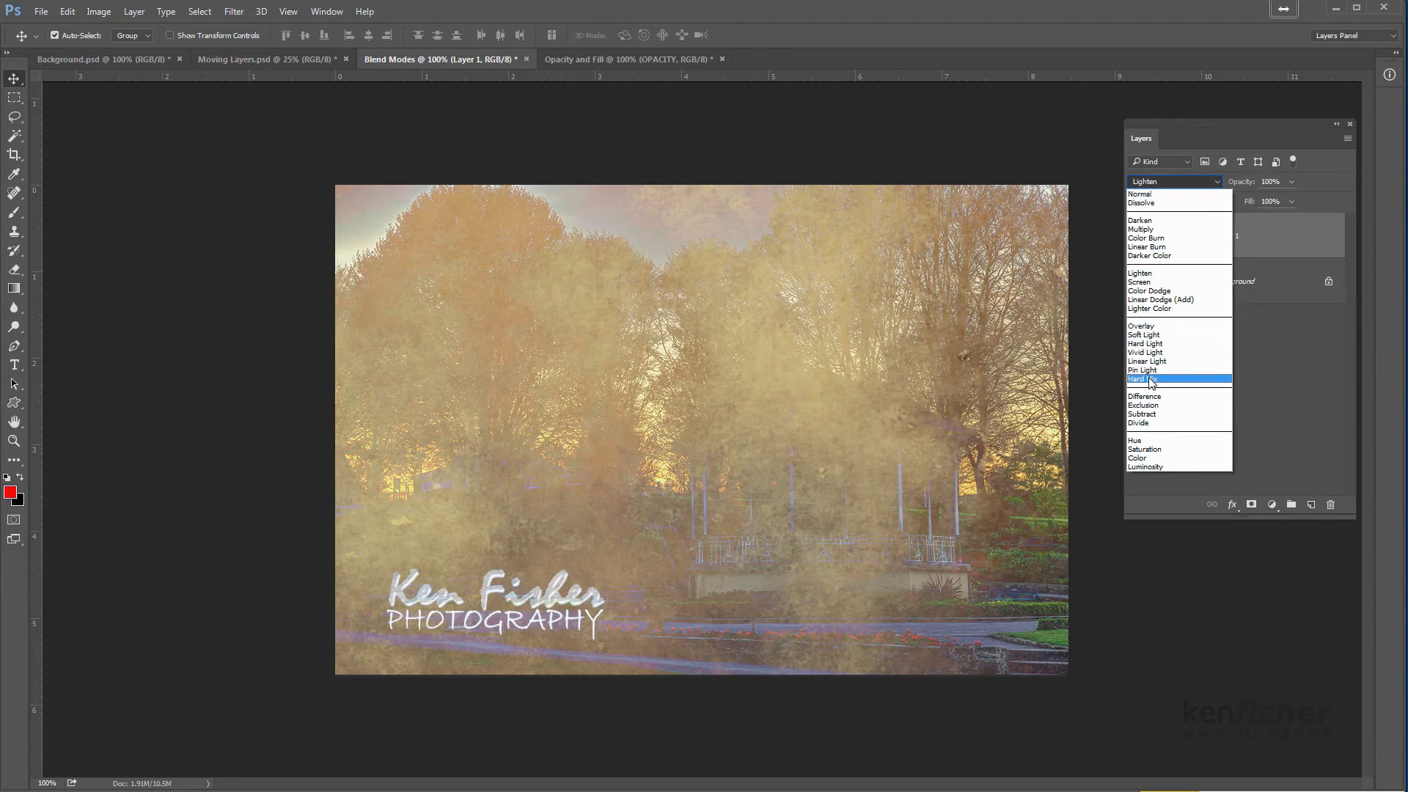
pyautogui.click(1152, 327)
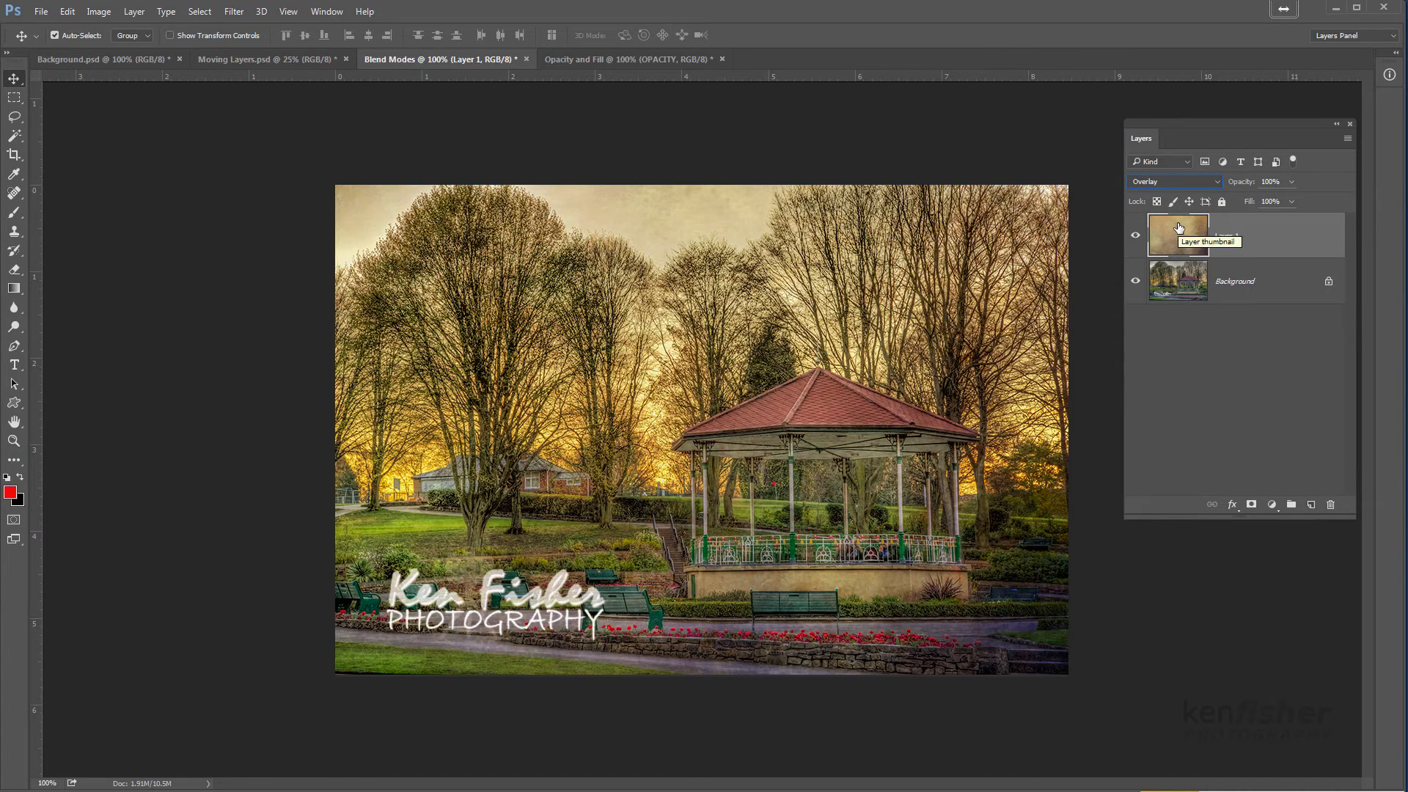
# Try the Difference, Exclusion, Subtract and Divide blend modes in turn on Layer 1
pyautogui.click(1219, 182)
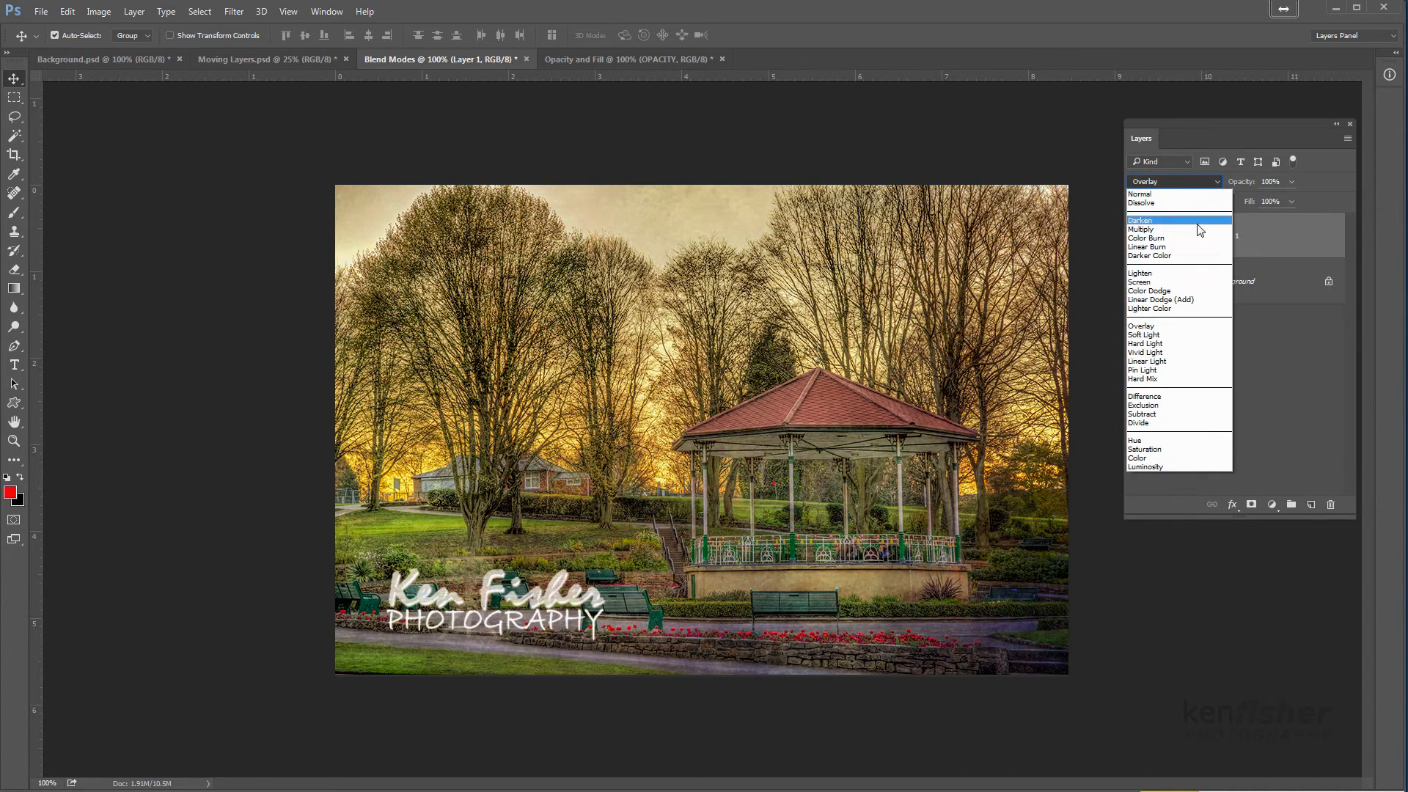
pyautogui.click(1160, 397)
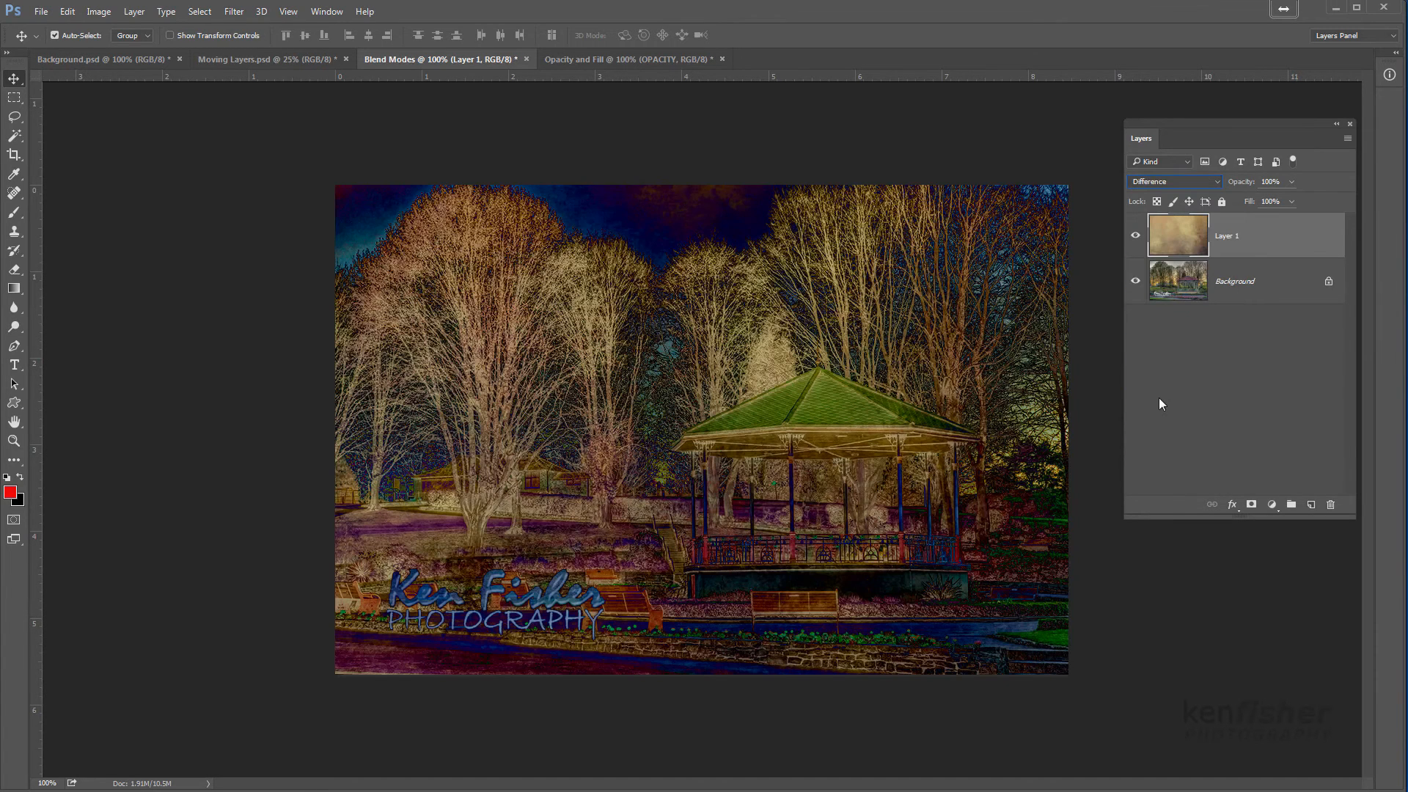
pyautogui.click(1220, 182)
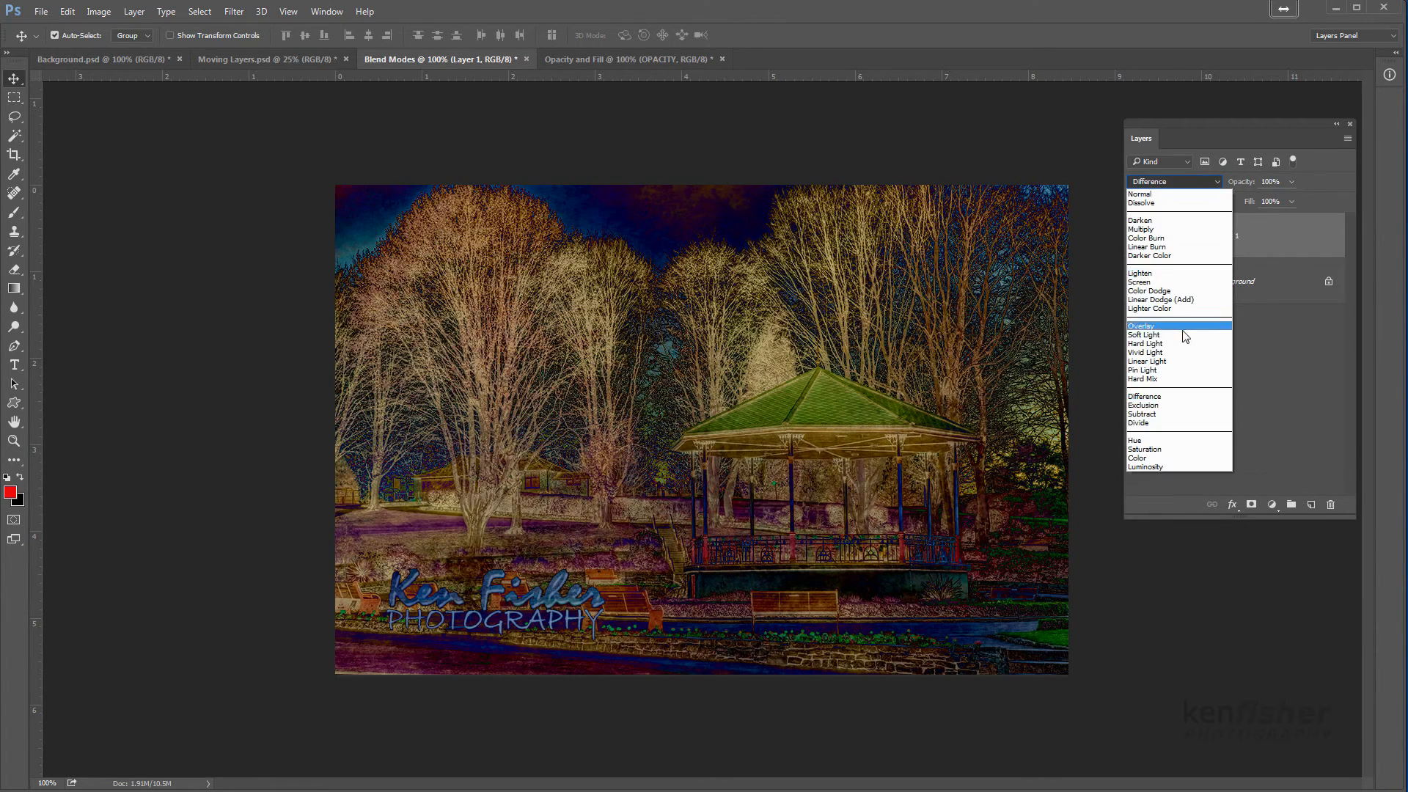
pyautogui.click(1154, 405)
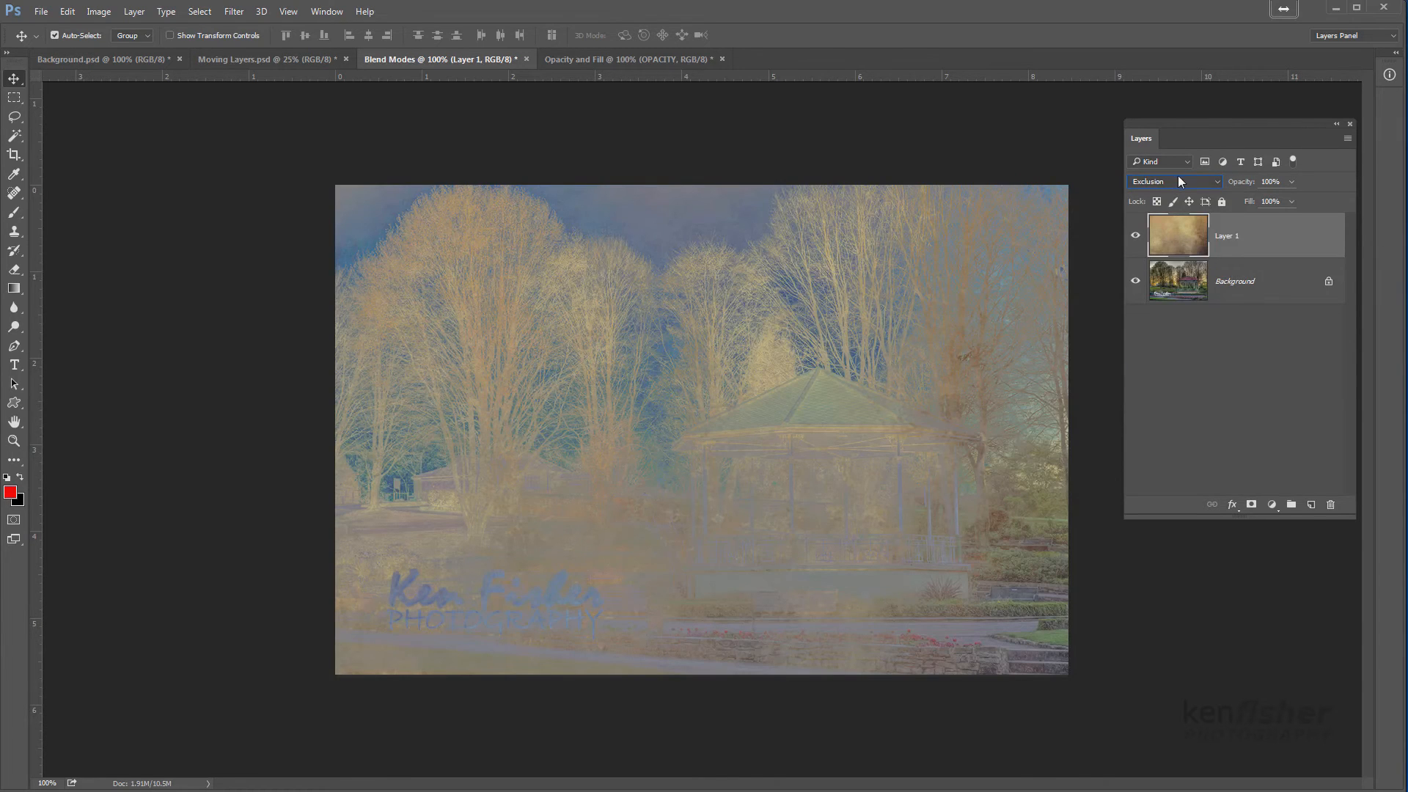
pyautogui.click(1219, 183)
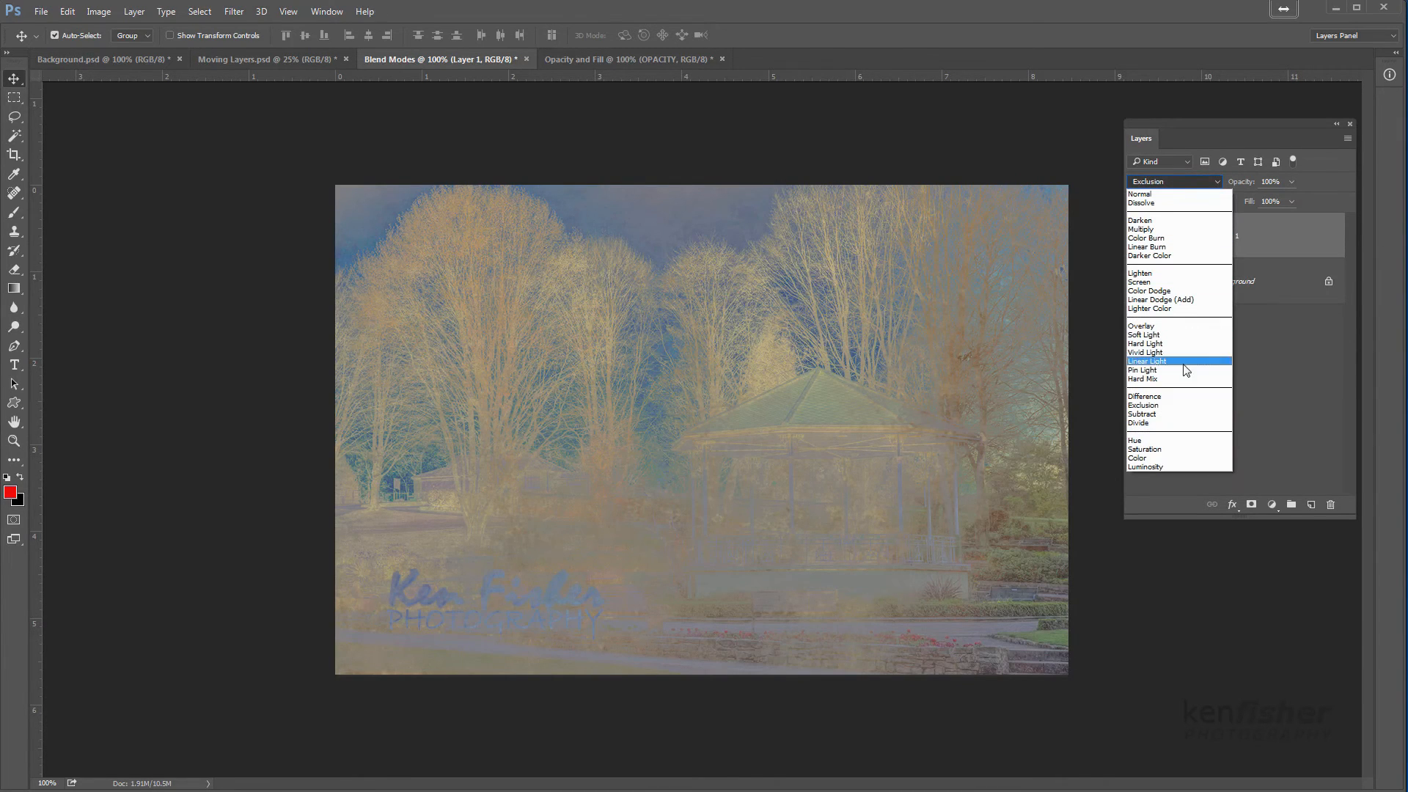
pyautogui.click(1147, 415)
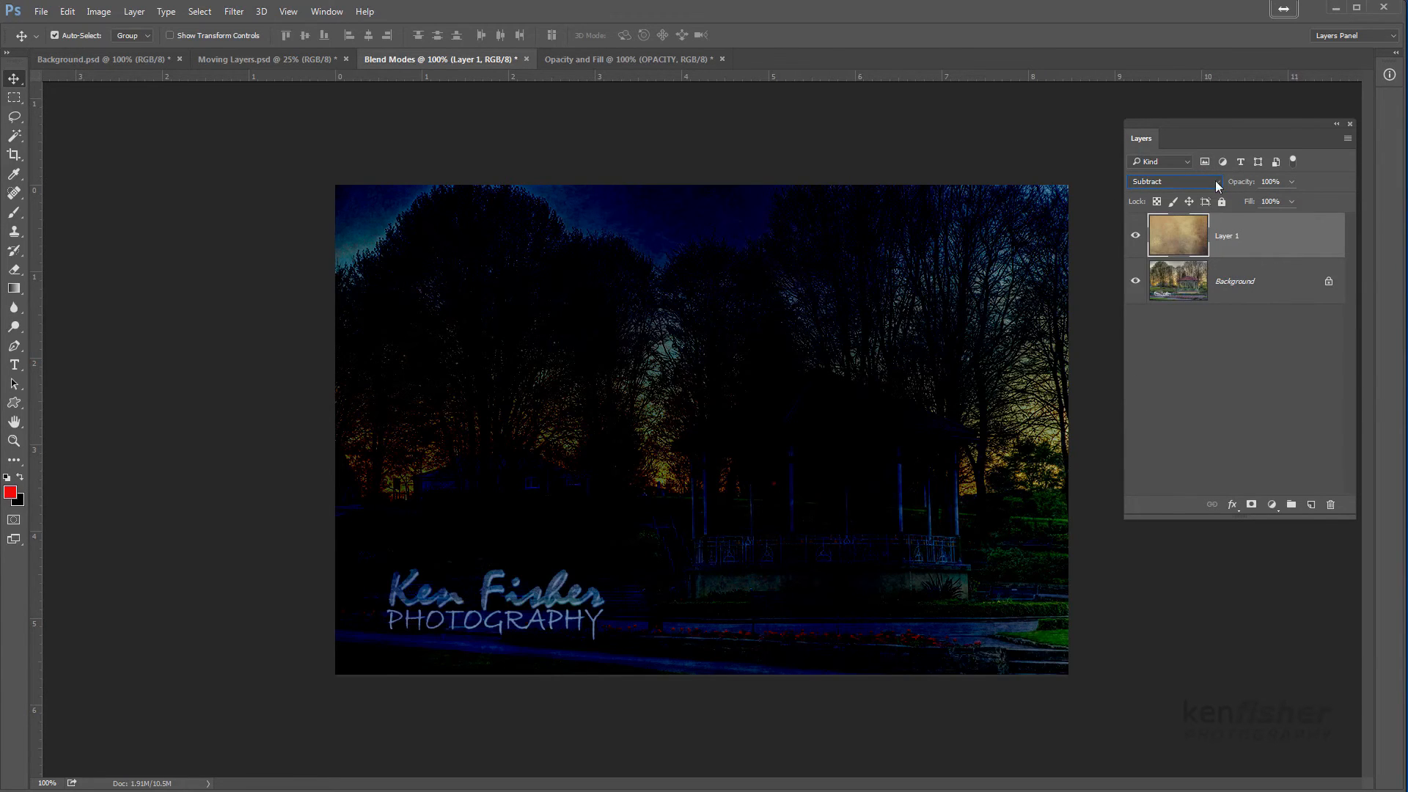
pyautogui.click(1220, 183)
pyautogui.click(1148, 425)
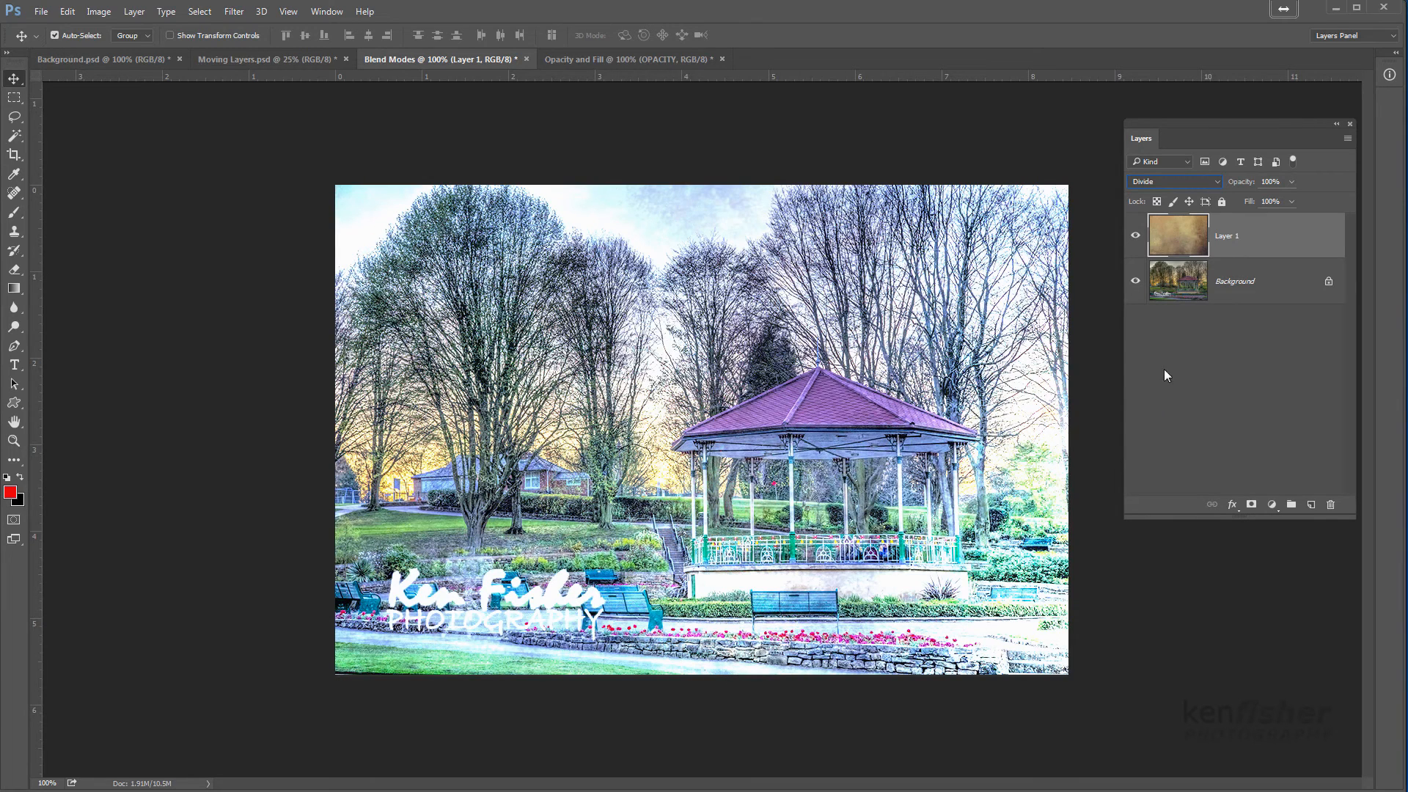
# Try the Hue blend mode on Layer 1 and set it to Color
pyautogui.click(1221, 183)
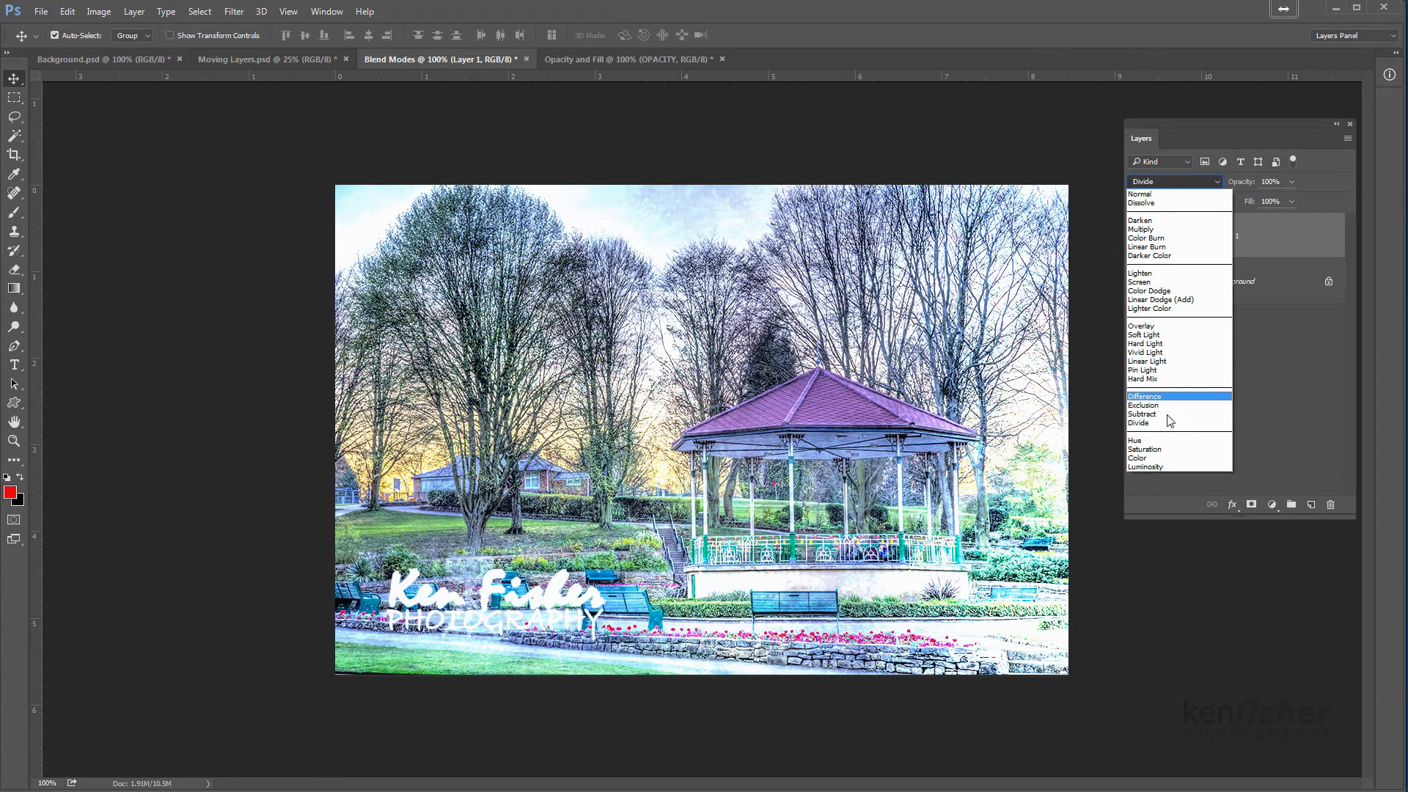
pyautogui.click(1157, 440)
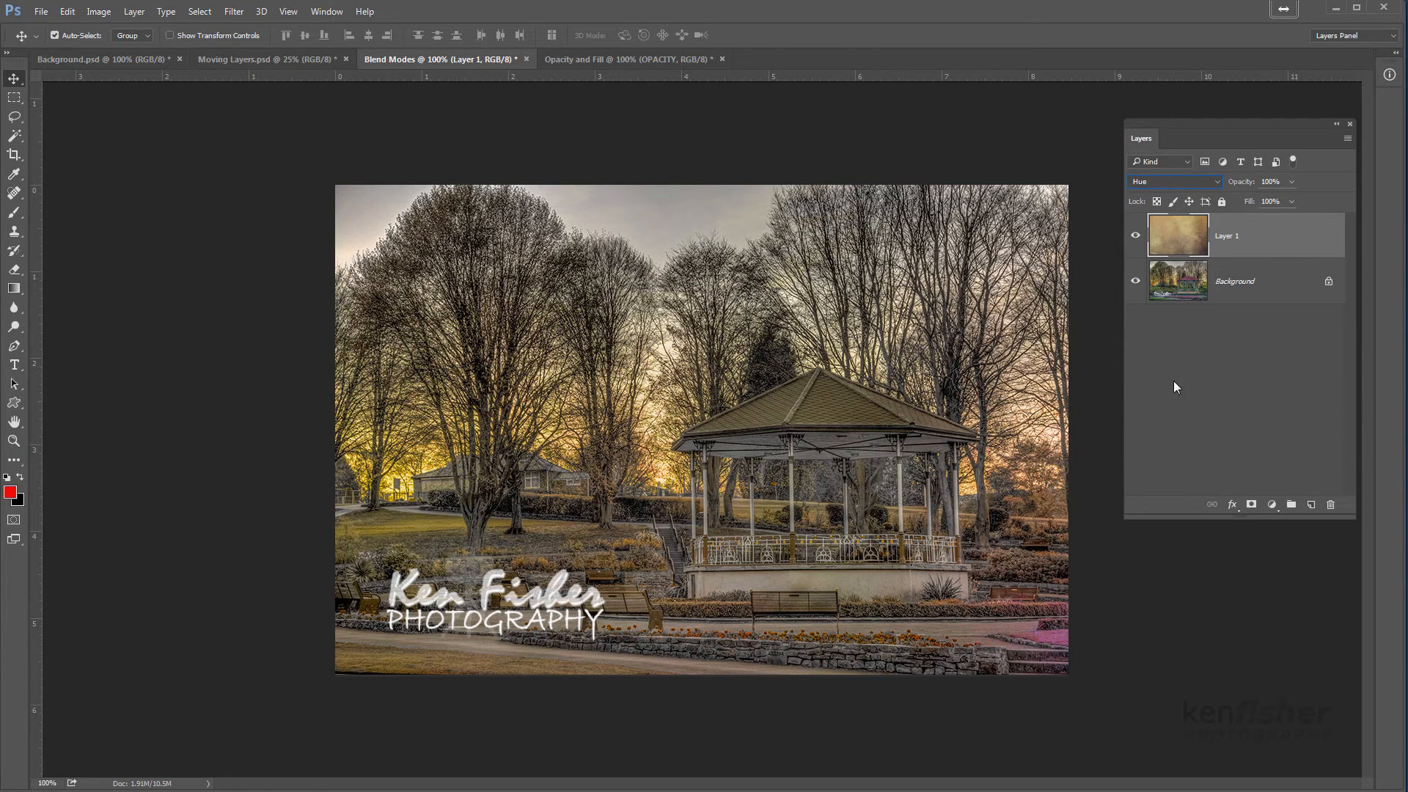
pyautogui.click(1217, 182)
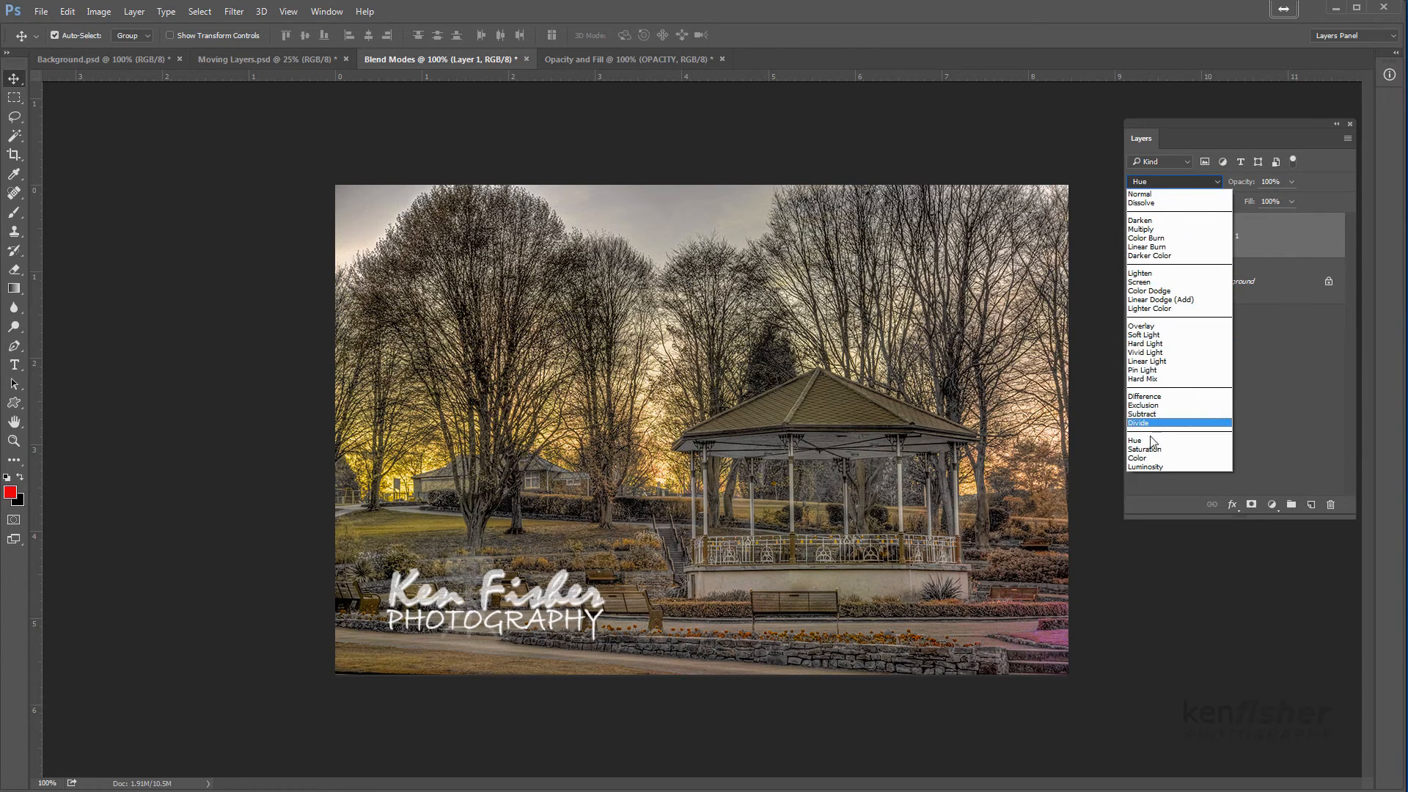
pyautogui.click(1160, 457)
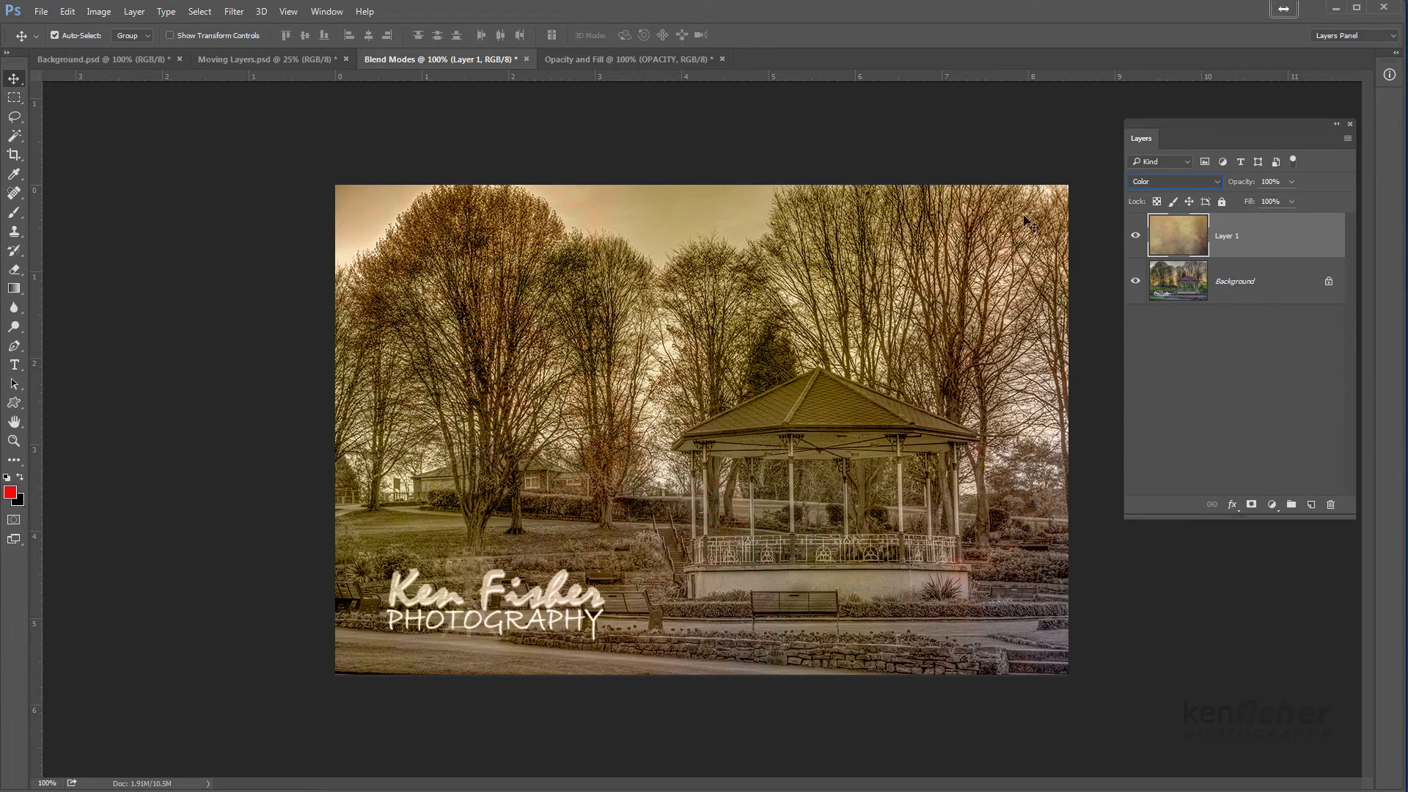
# Switch to the Opacity and Fill document and shift the OPACITY text slightly up and left and the Fill text slightly down and left
pyautogui.click(631, 60)
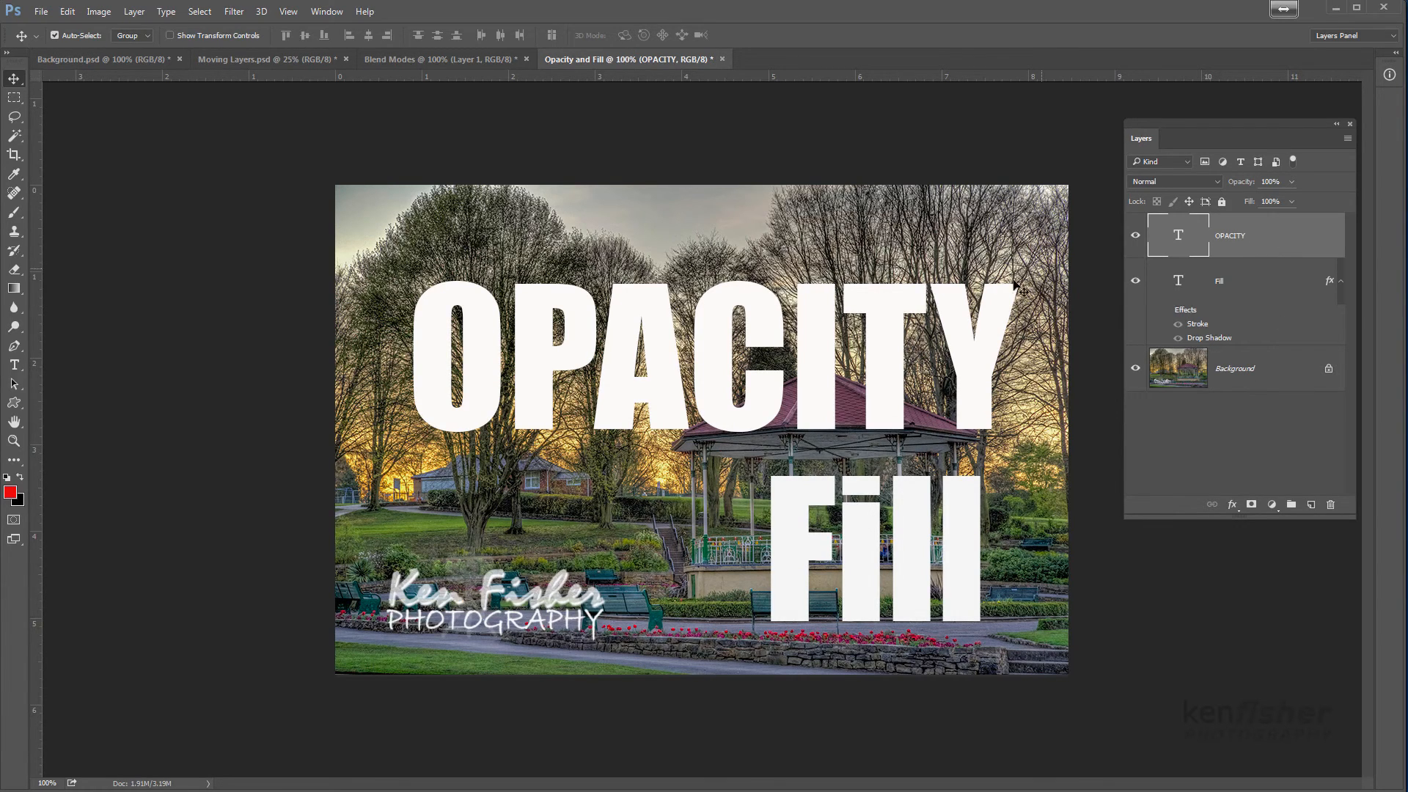
pyautogui.moveTo(960, 314); pyautogui.dragTo(952, 300)
pyautogui.click(1261, 292)
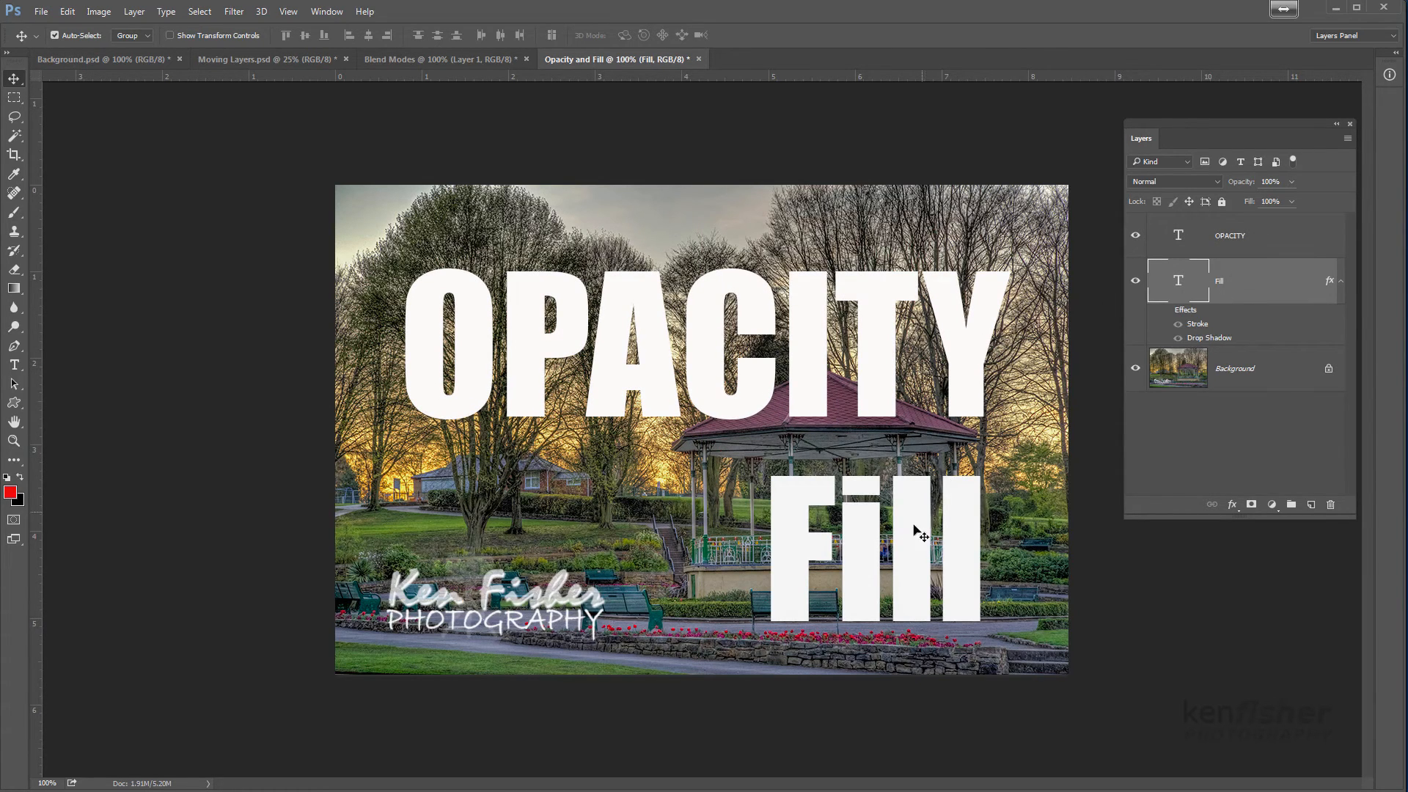
pyautogui.moveTo(921, 541); pyautogui.dragTo(918, 548)
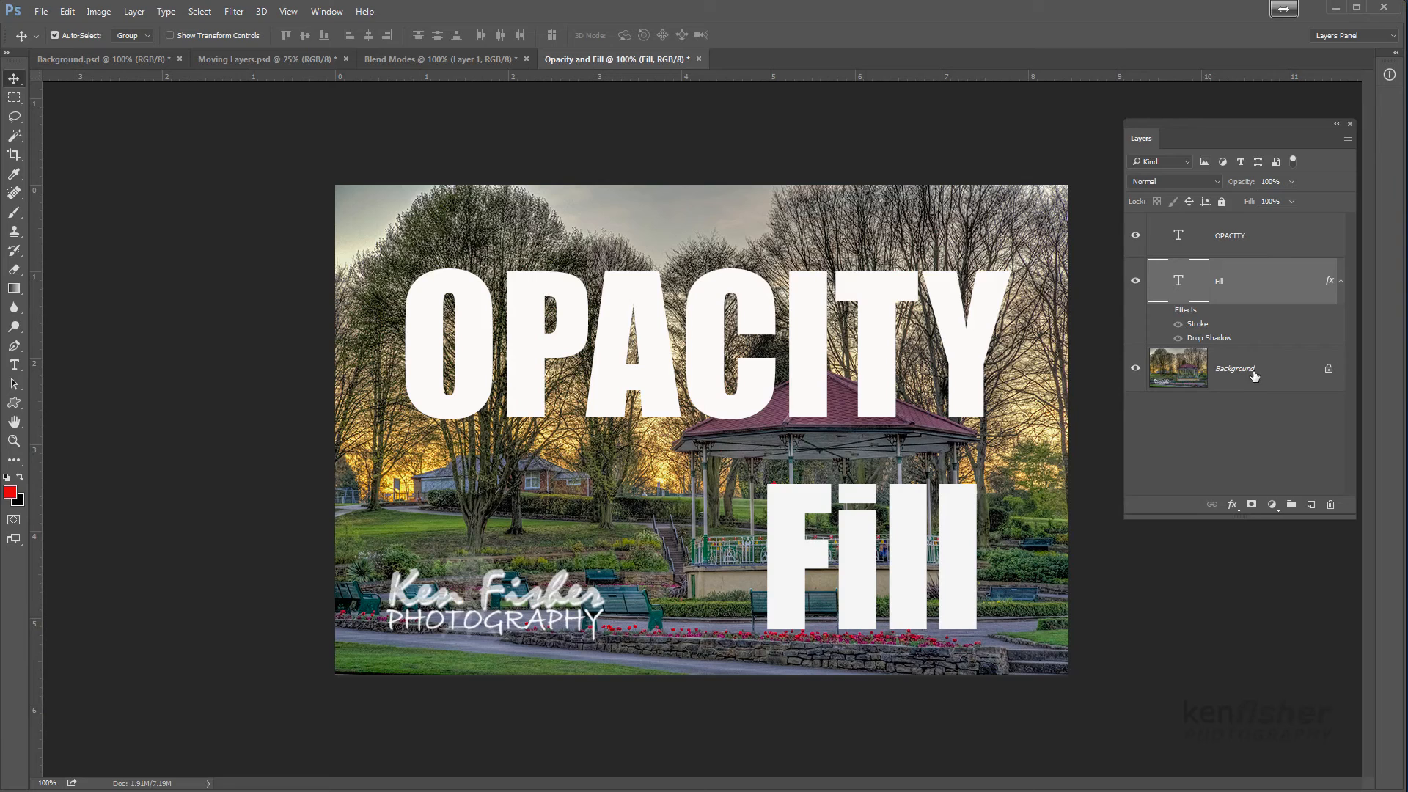
# Lower the opacity of the OPACITY text layer to 40%
pyautogui.click(1276, 240)
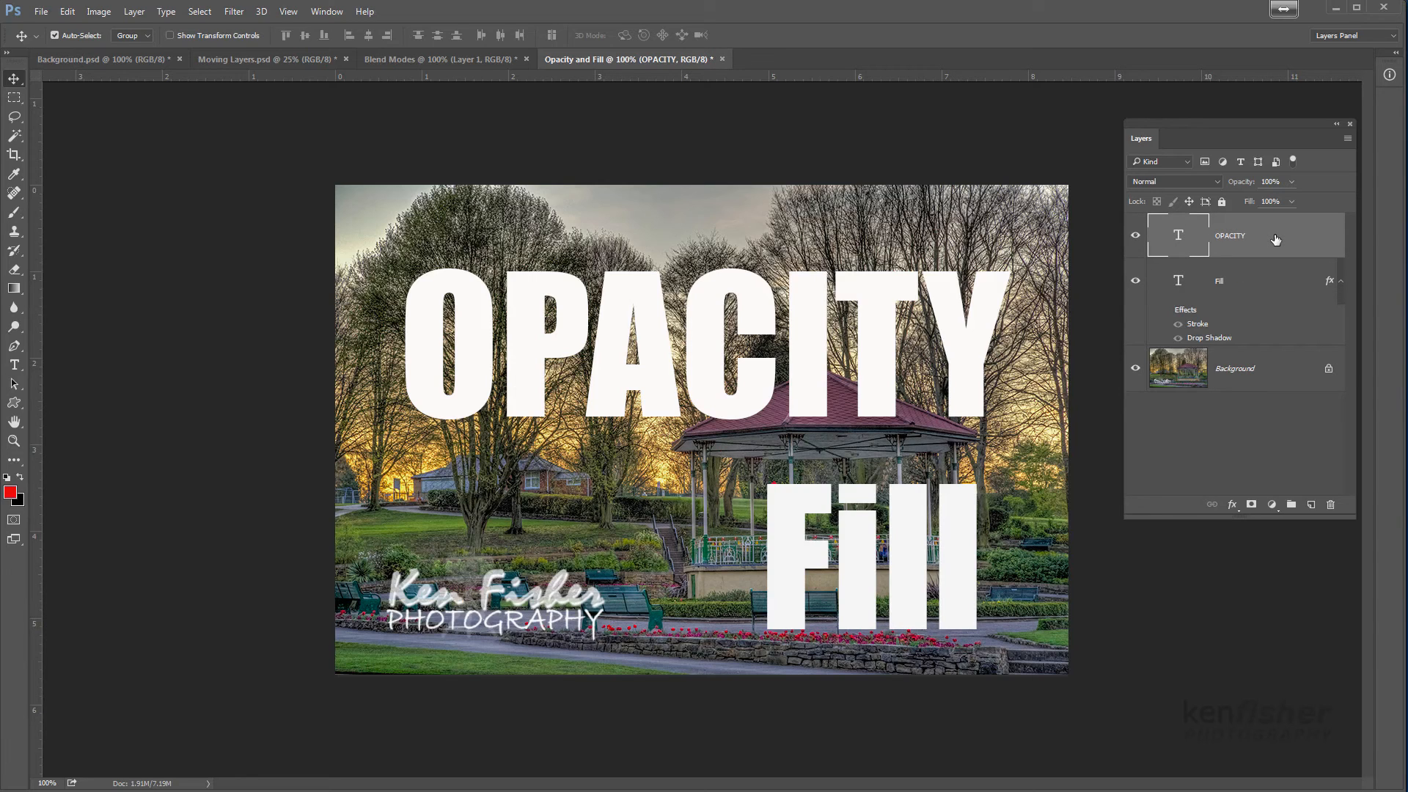
pyautogui.click(1291, 183)
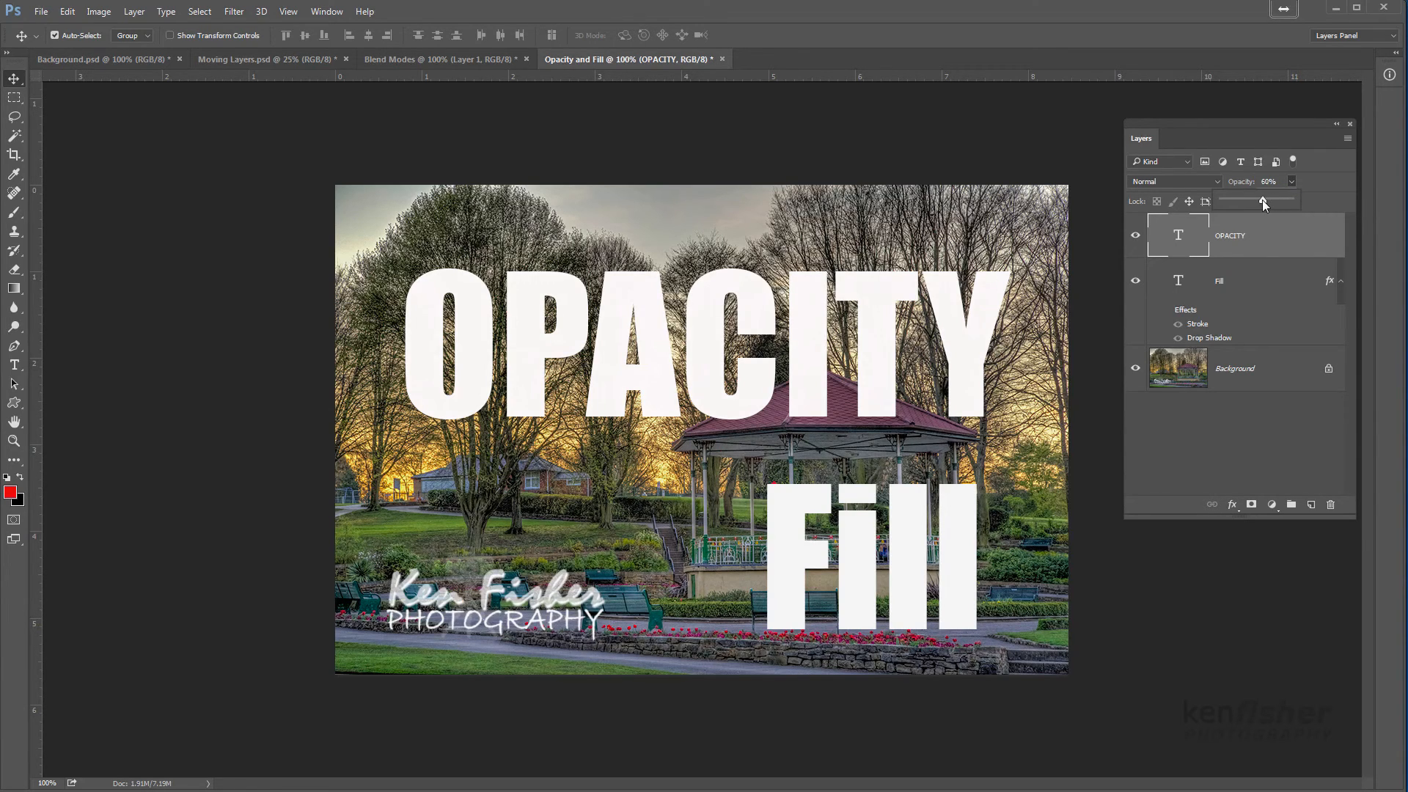
pyautogui.moveTo(1263, 200); pyautogui.dragTo(1257, 201)
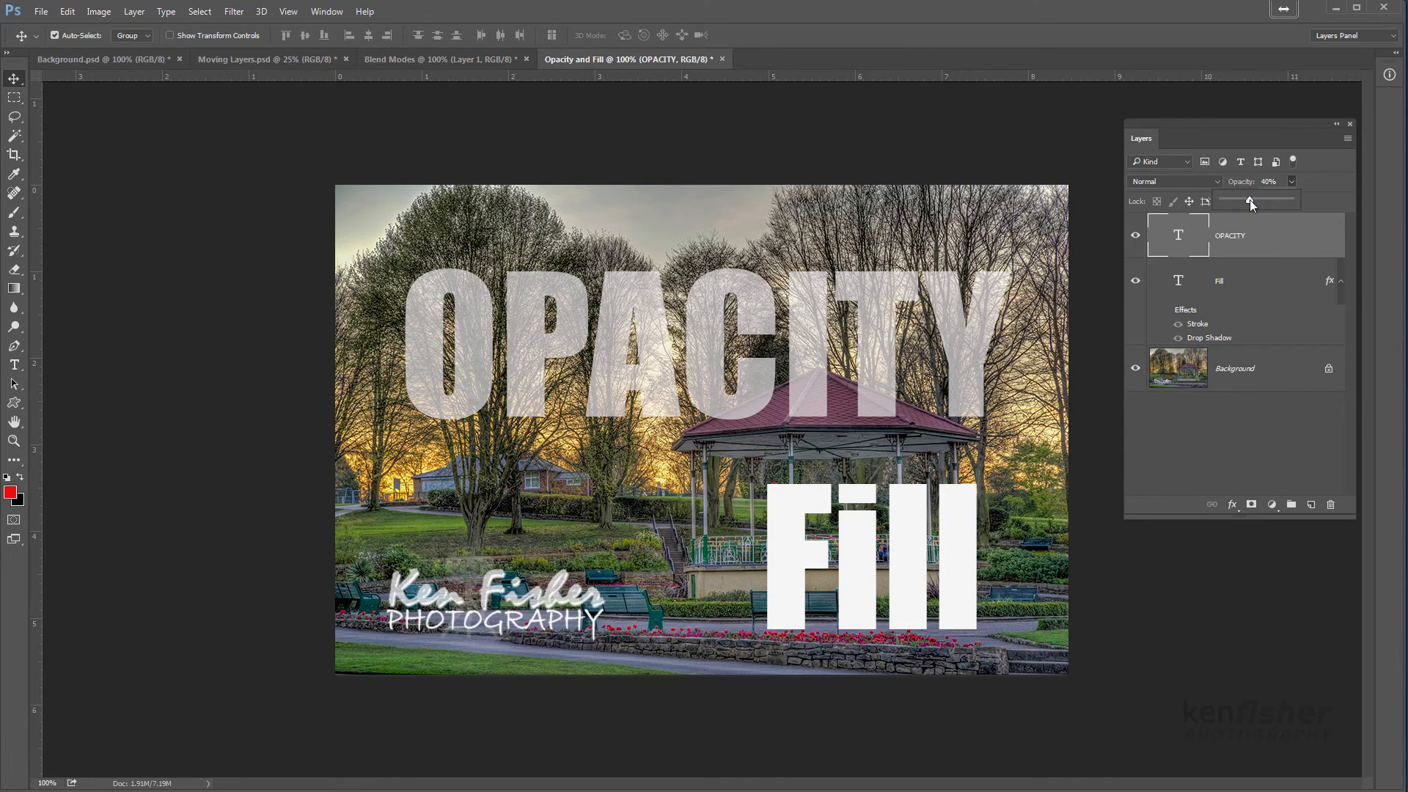
# Lower the OPACITY text layer's opacity to 0%, and raise it back to 100%
pyautogui.moveTo(1242, 199); pyautogui.dragTo(1217, 207)
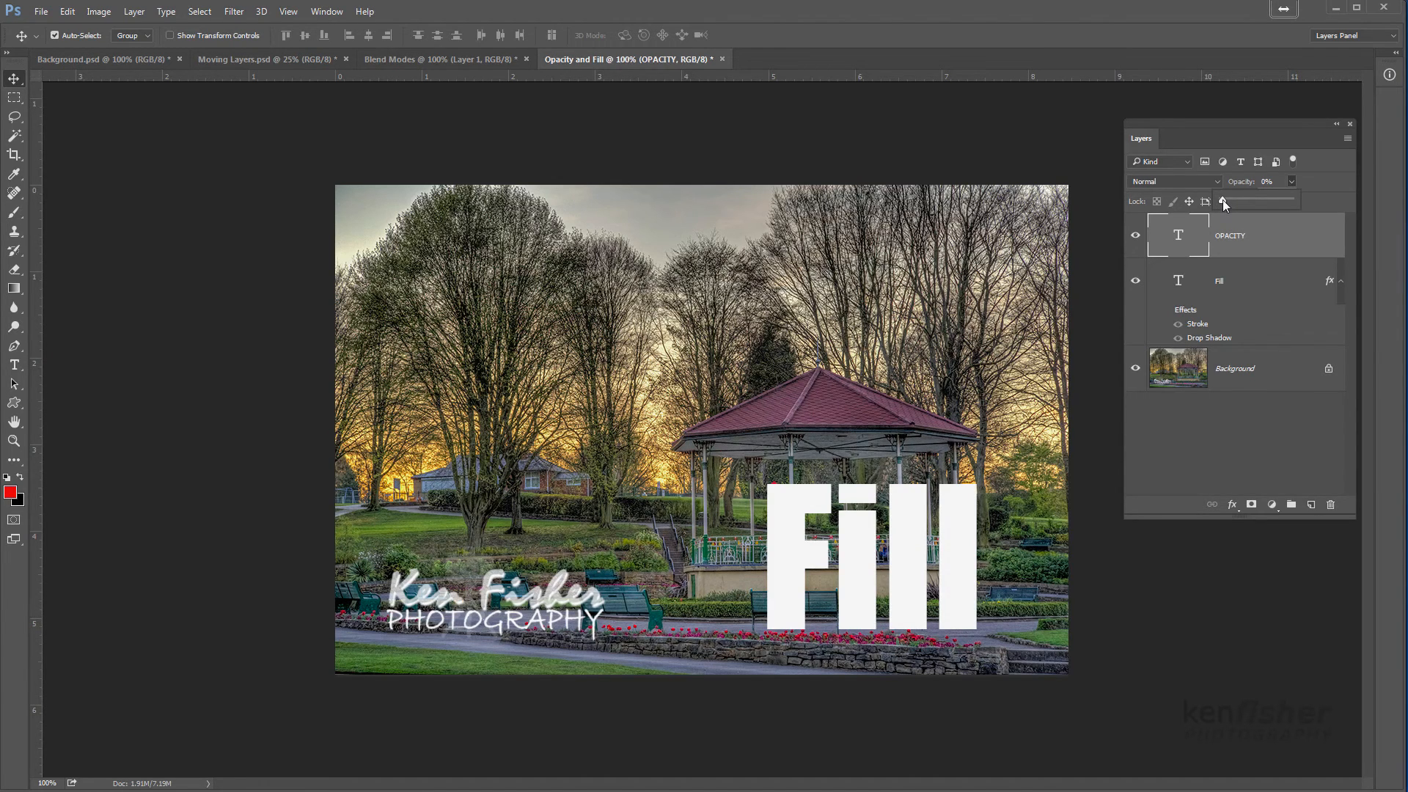
pyautogui.moveTo(1255, 204); pyautogui.dragTo(1308, 203)
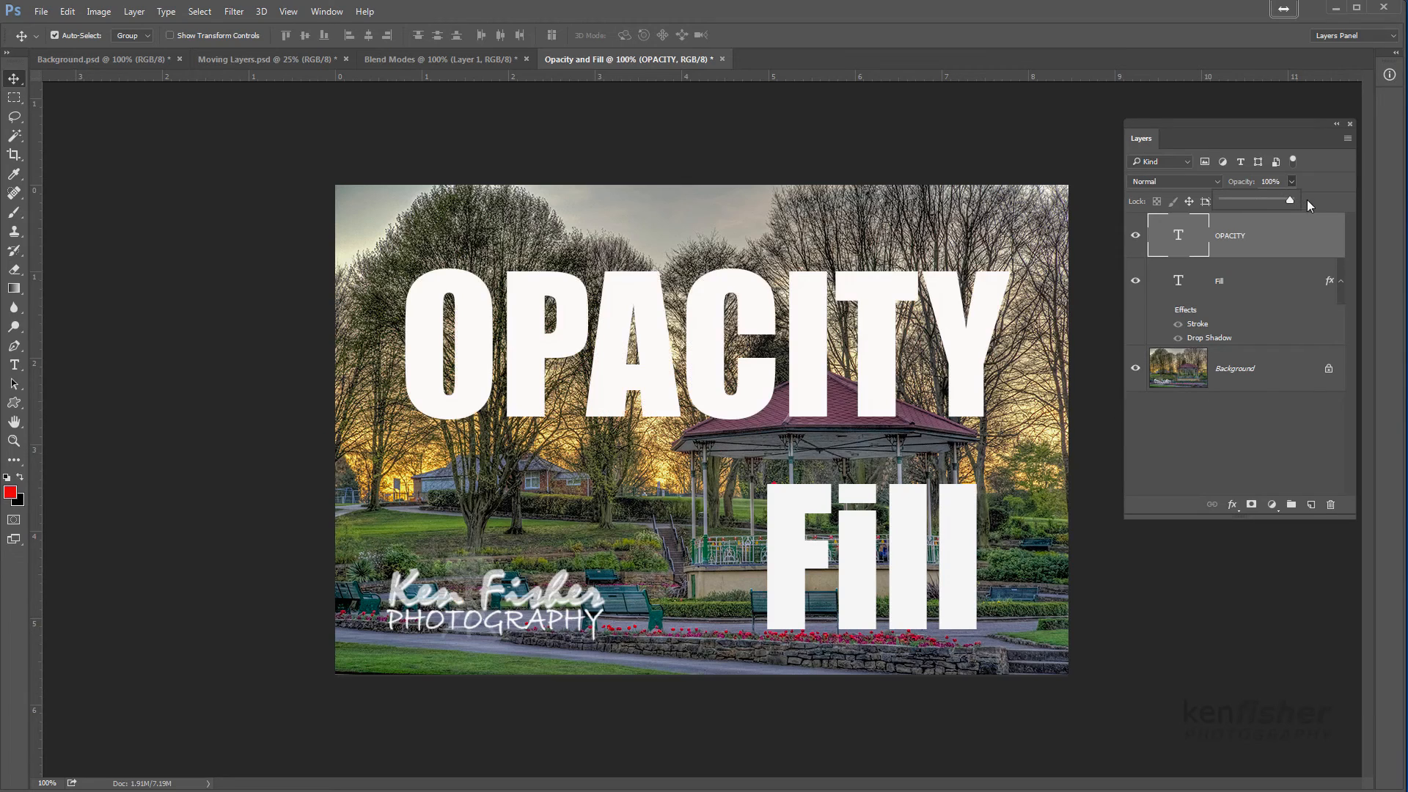
# Try a reduced fill of about 68% on the Fill text layer, and return it to 100%
pyautogui.click(1272, 287)
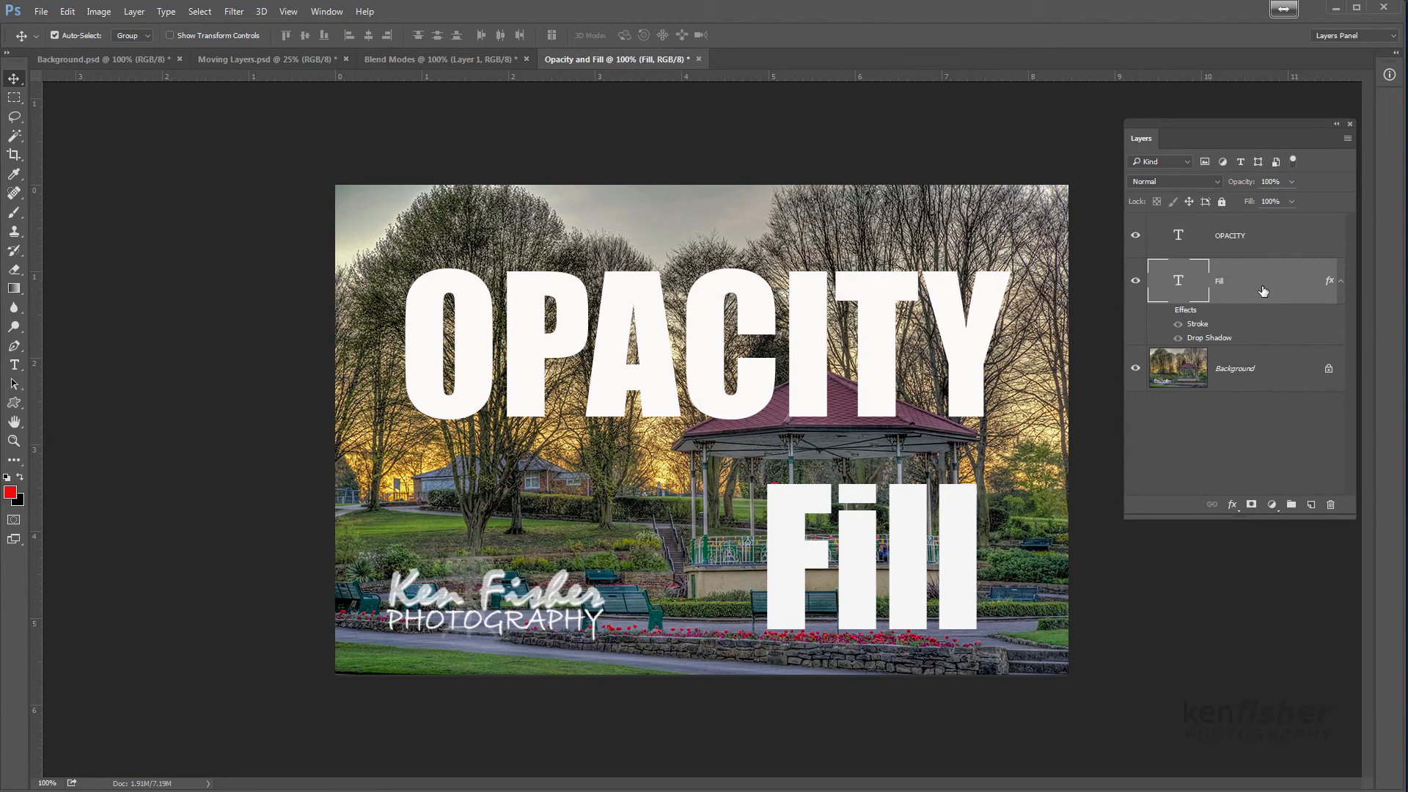
pyautogui.click(1292, 202)
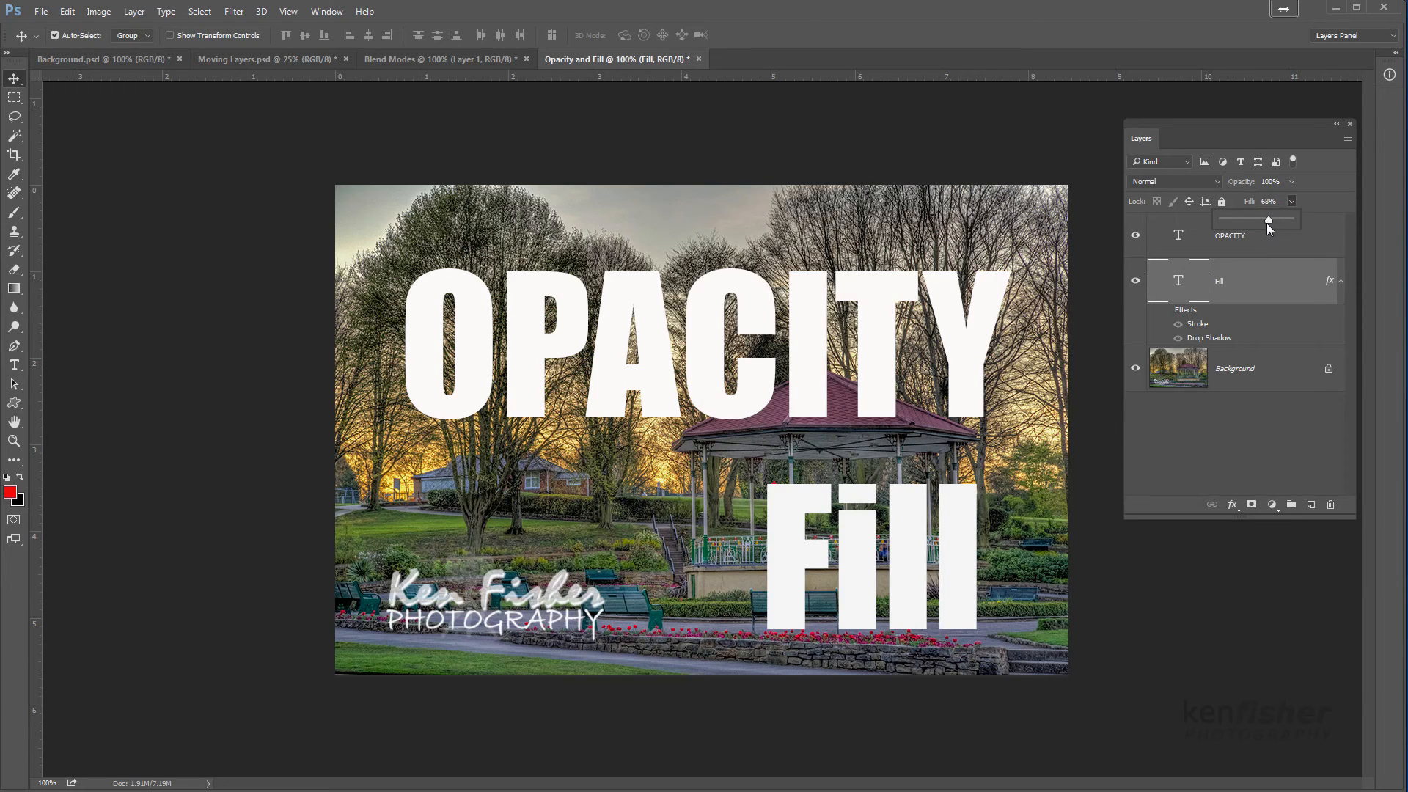
pyautogui.moveTo(1268, 224); pyautogui.dragTo(1296, 221)
pyautogui.click(1322, 243)
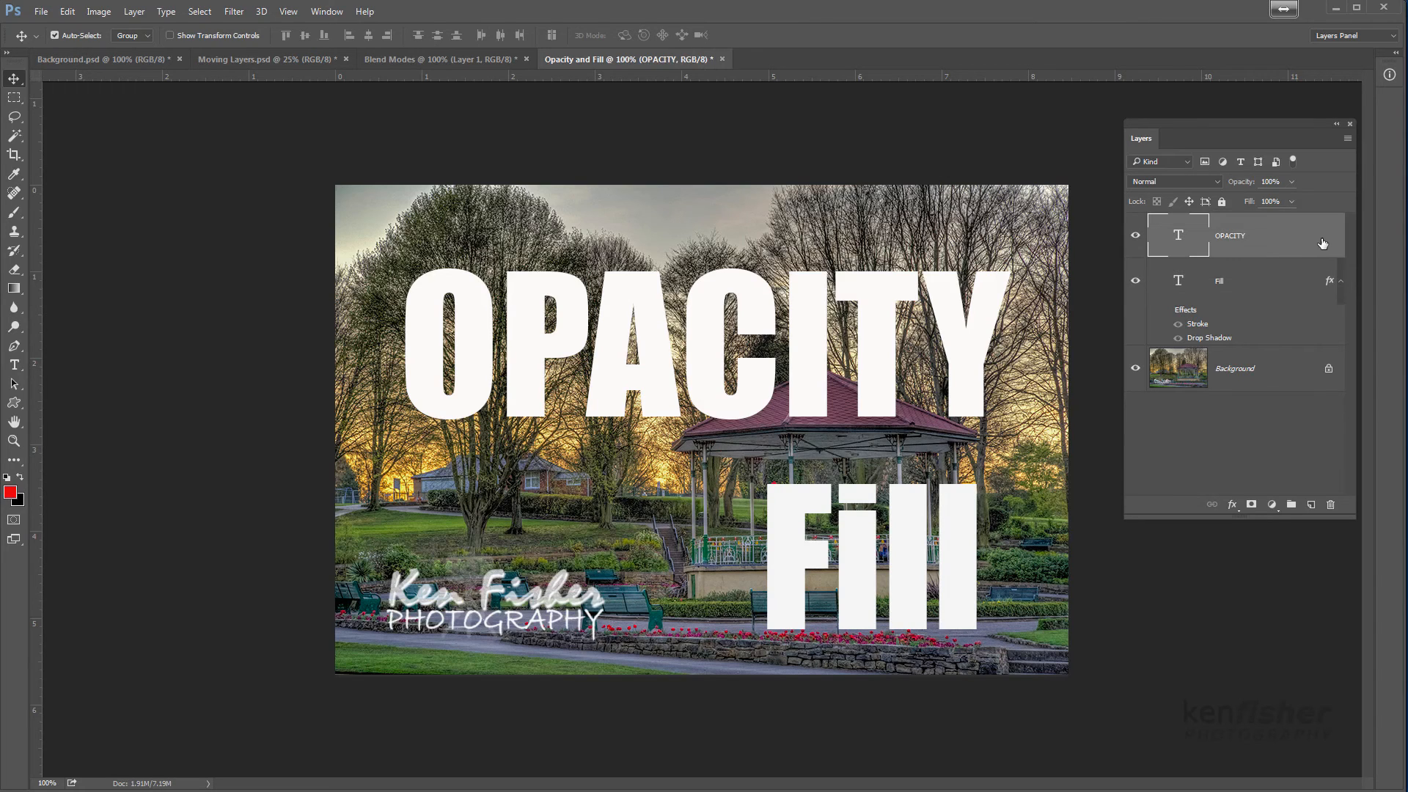
# Turn on the Stroke and Drop Shadow effects of the Fill text layer, and deselect the layer
pyautogui.click(1285, 286)
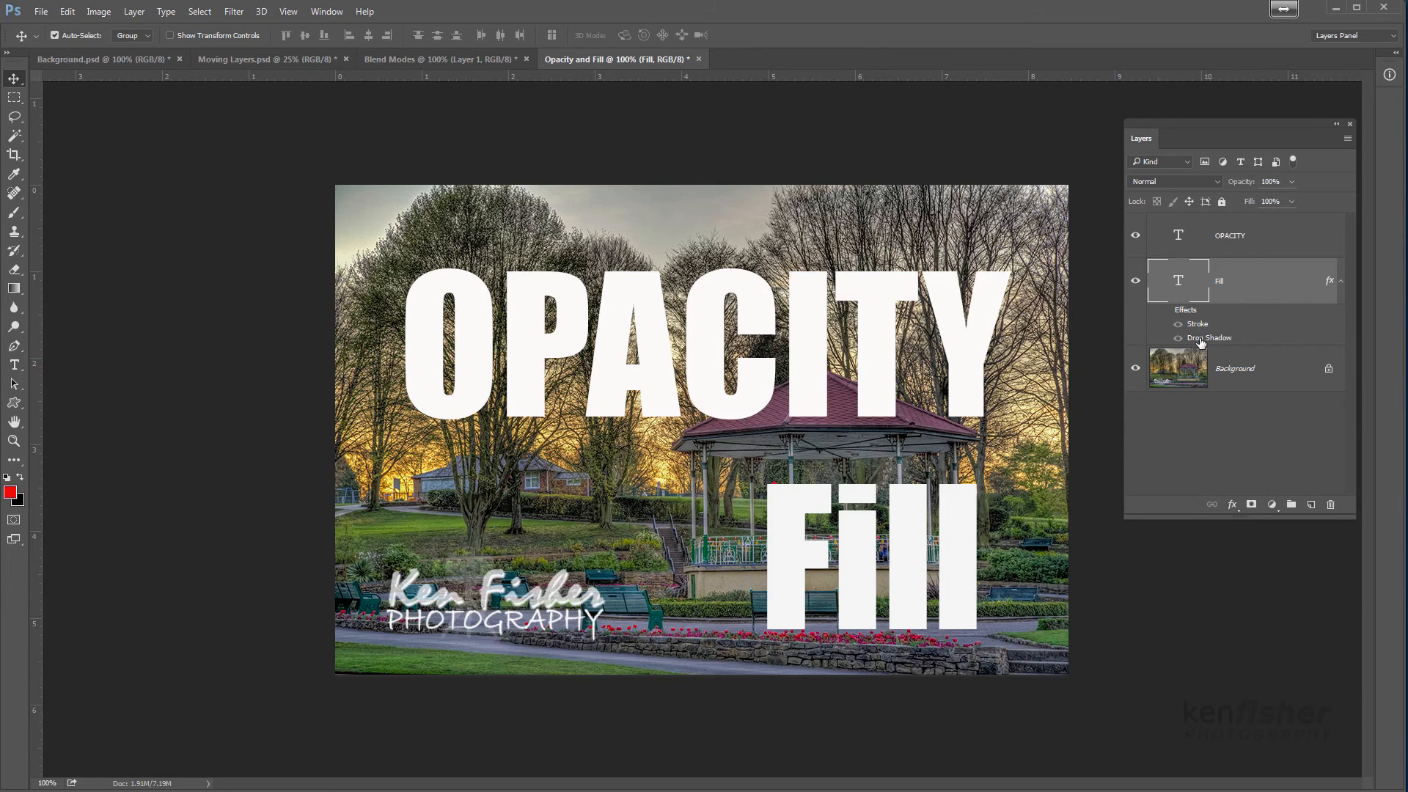
pyautogui.click(1167, 311)
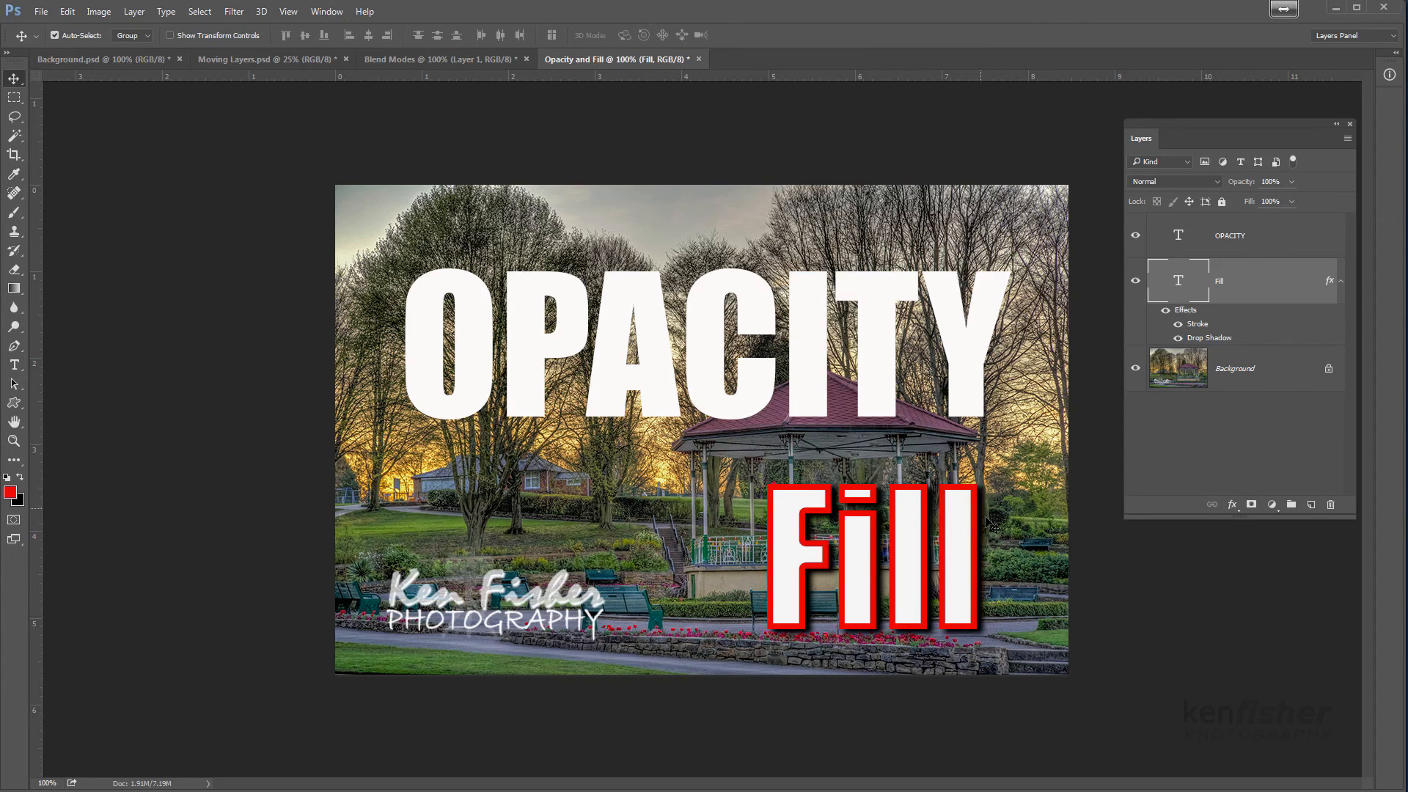
pyautogui.click(1033, 495)
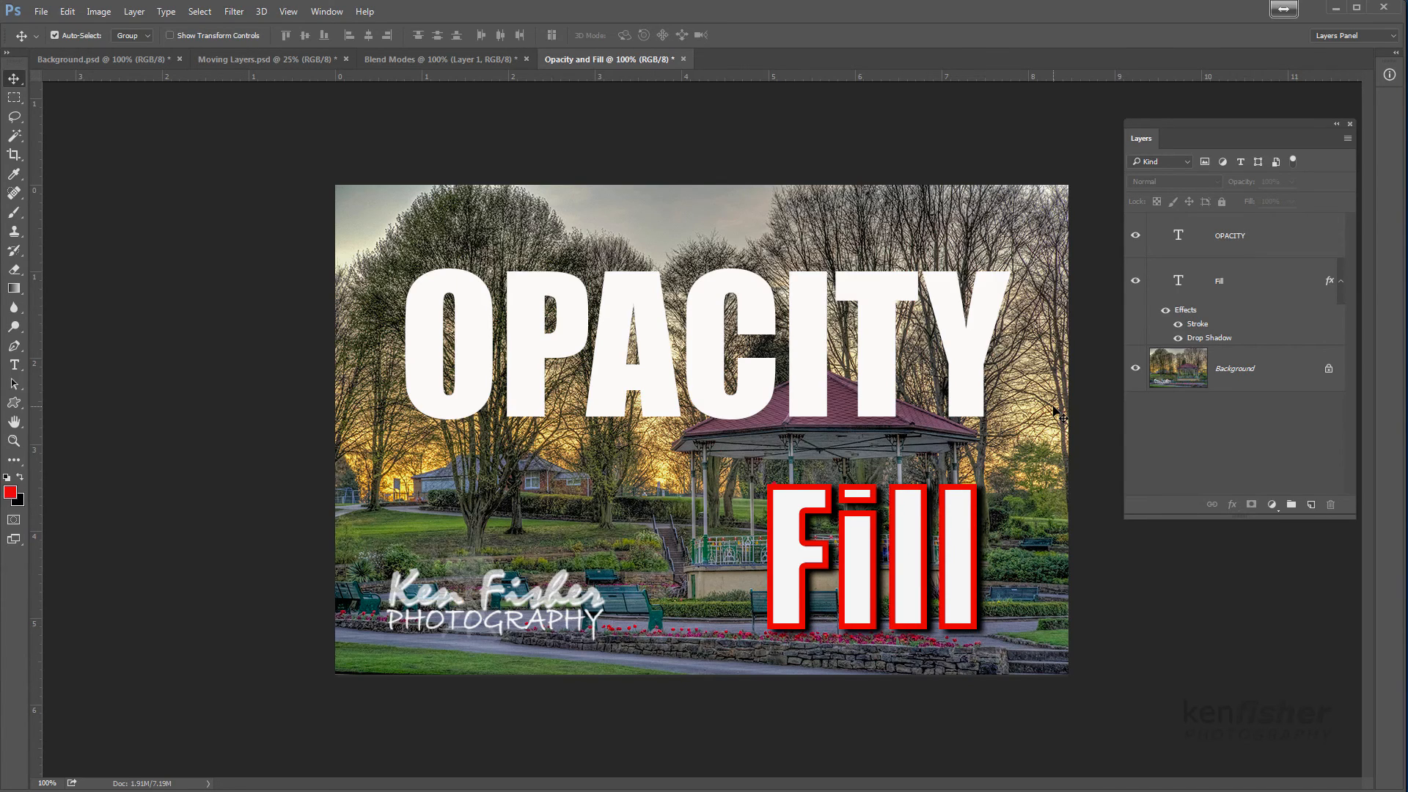
# Try 0% opacity on the Fill text layer with its effects on, and restore the opacity to 100%
pyautogui.click(1284, 240)
pyautogui.click(1281, 287)
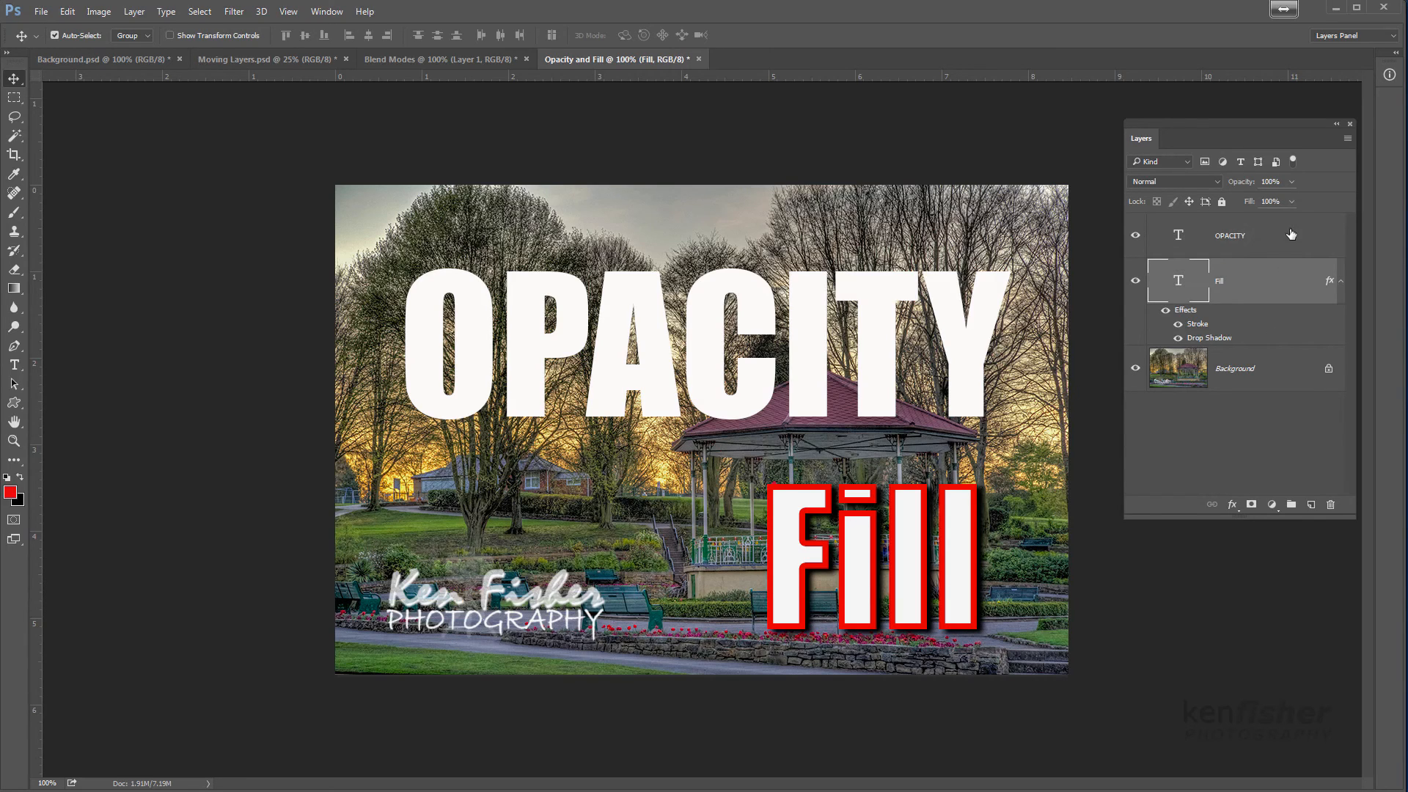
pyautogui.click(1292, 182)
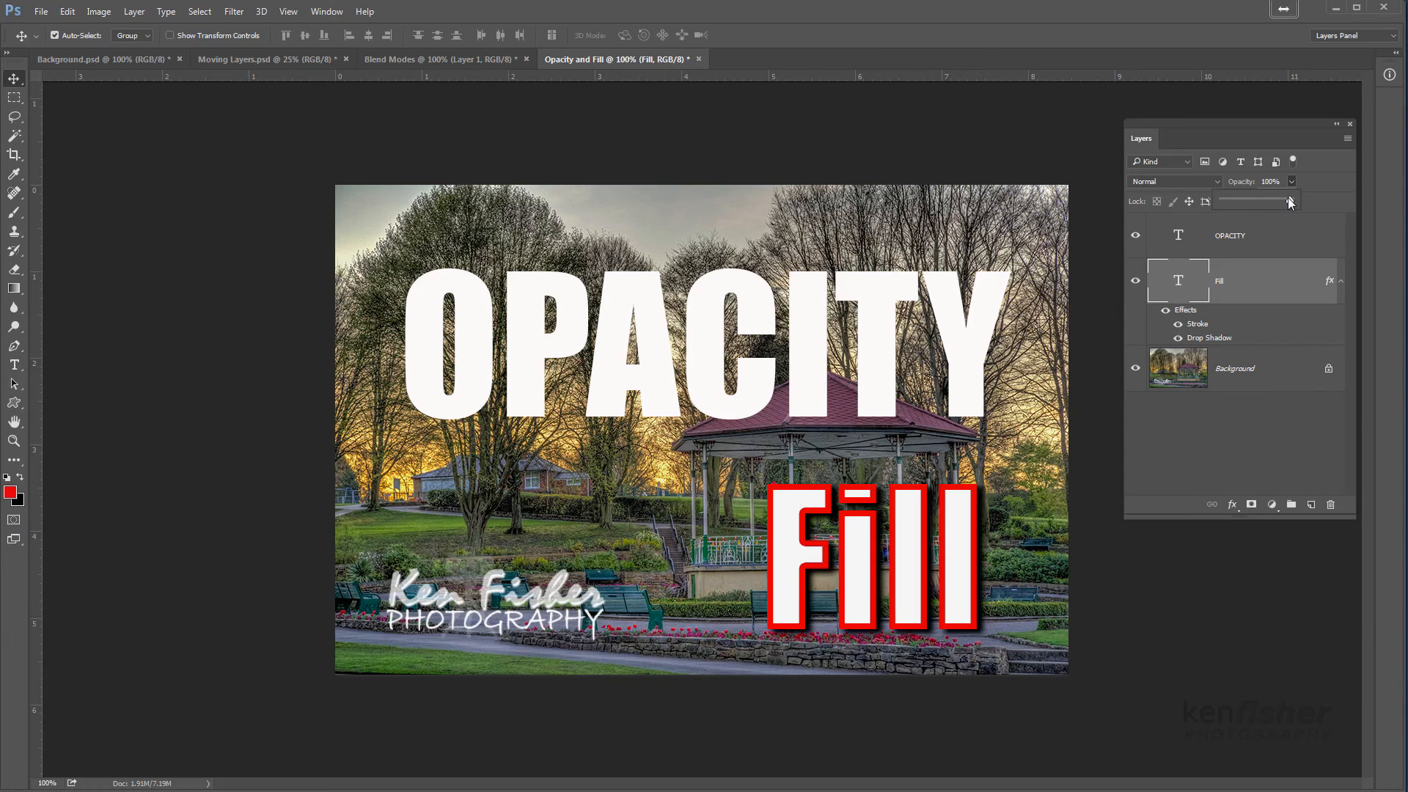
pyautogui.moveTo(1244, 203); pyautogui.dragTo(1200, 201)
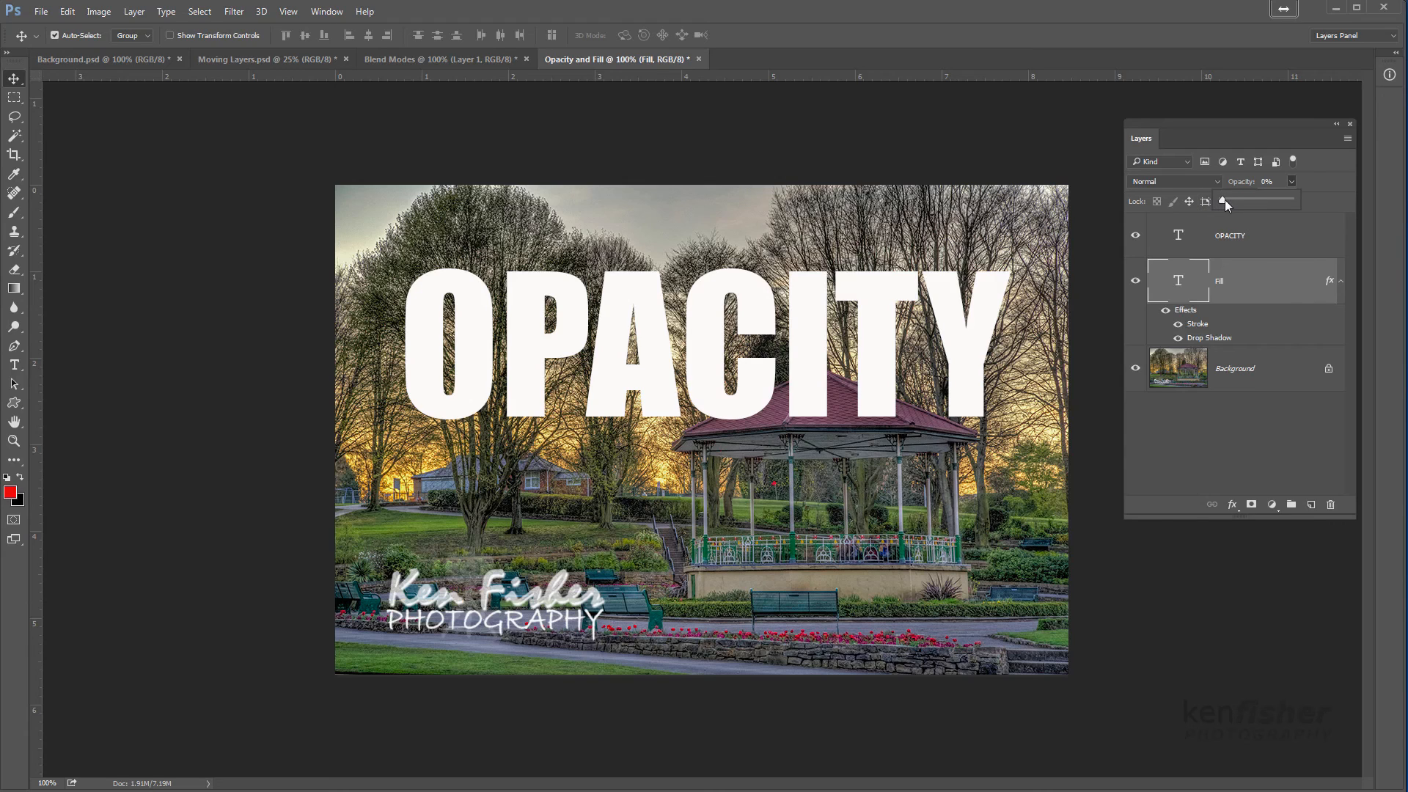
pyautogui.moveTo(1278, 205); pyautogui.dragTo(1302, 205)
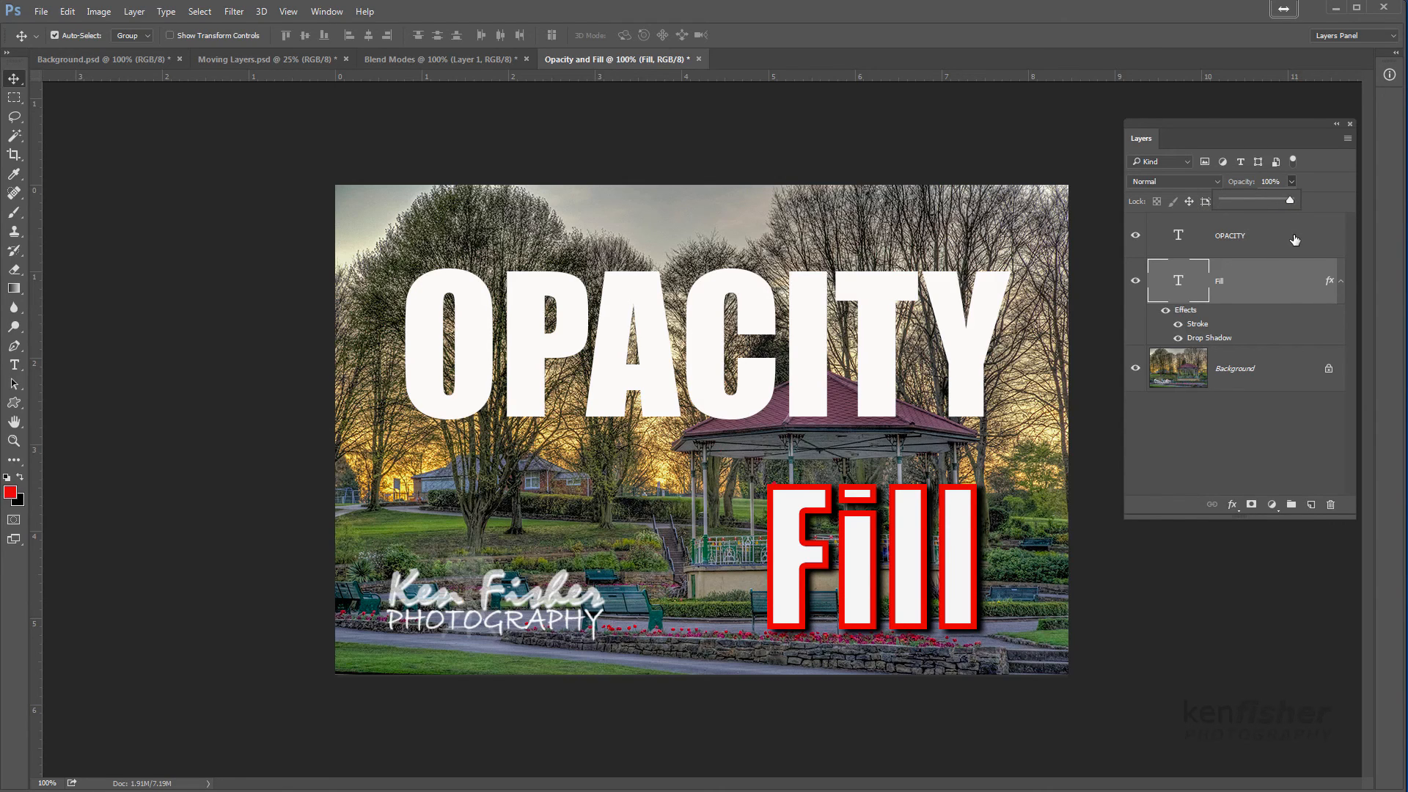
pyautogui.click(1320, 200)
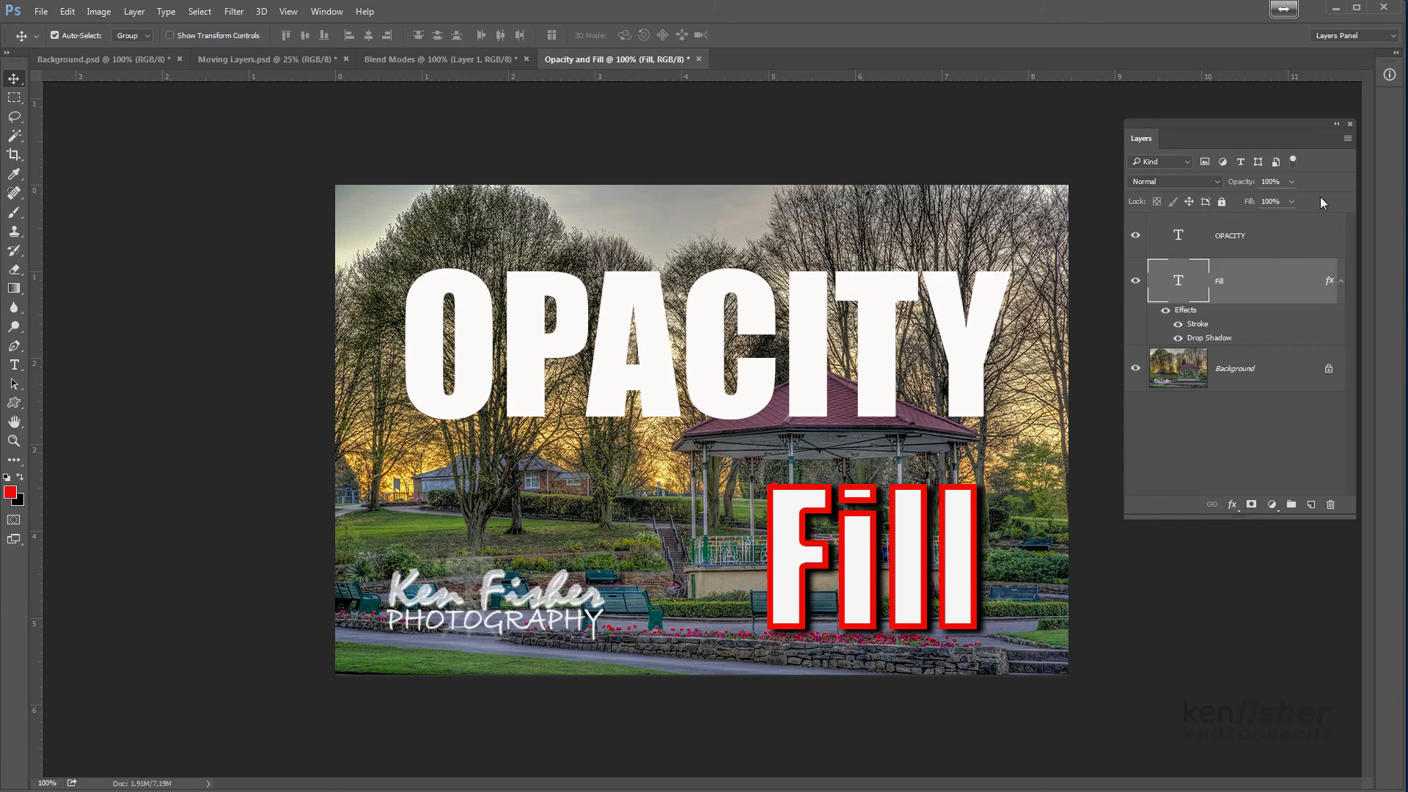
# Reduce the fill of the Fill text layer to 0%, keeping its opacity at 100%
pyautogui.click(1292, 201)
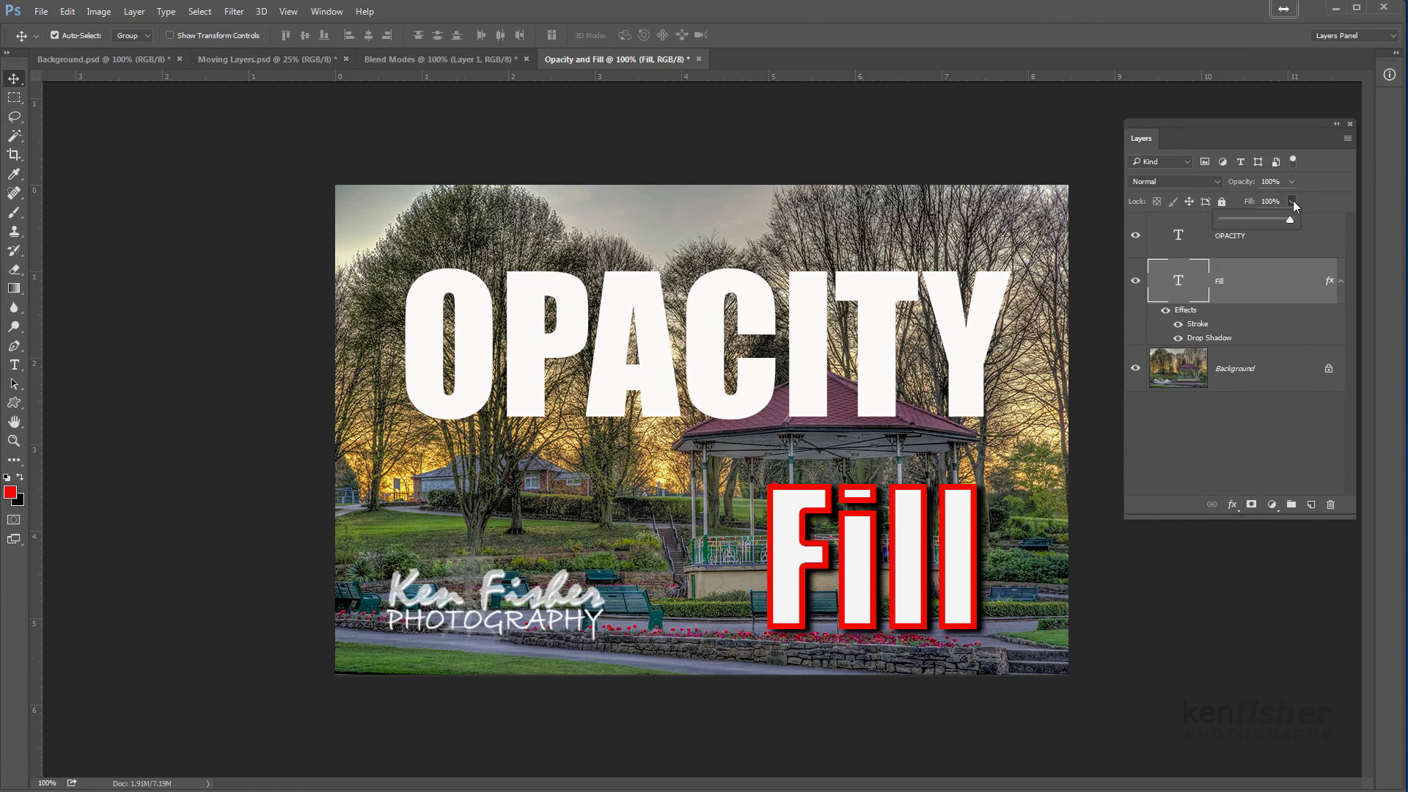
pyautogui.moveTo(1275, 222); pyautogui.dragTo(1215, 220)
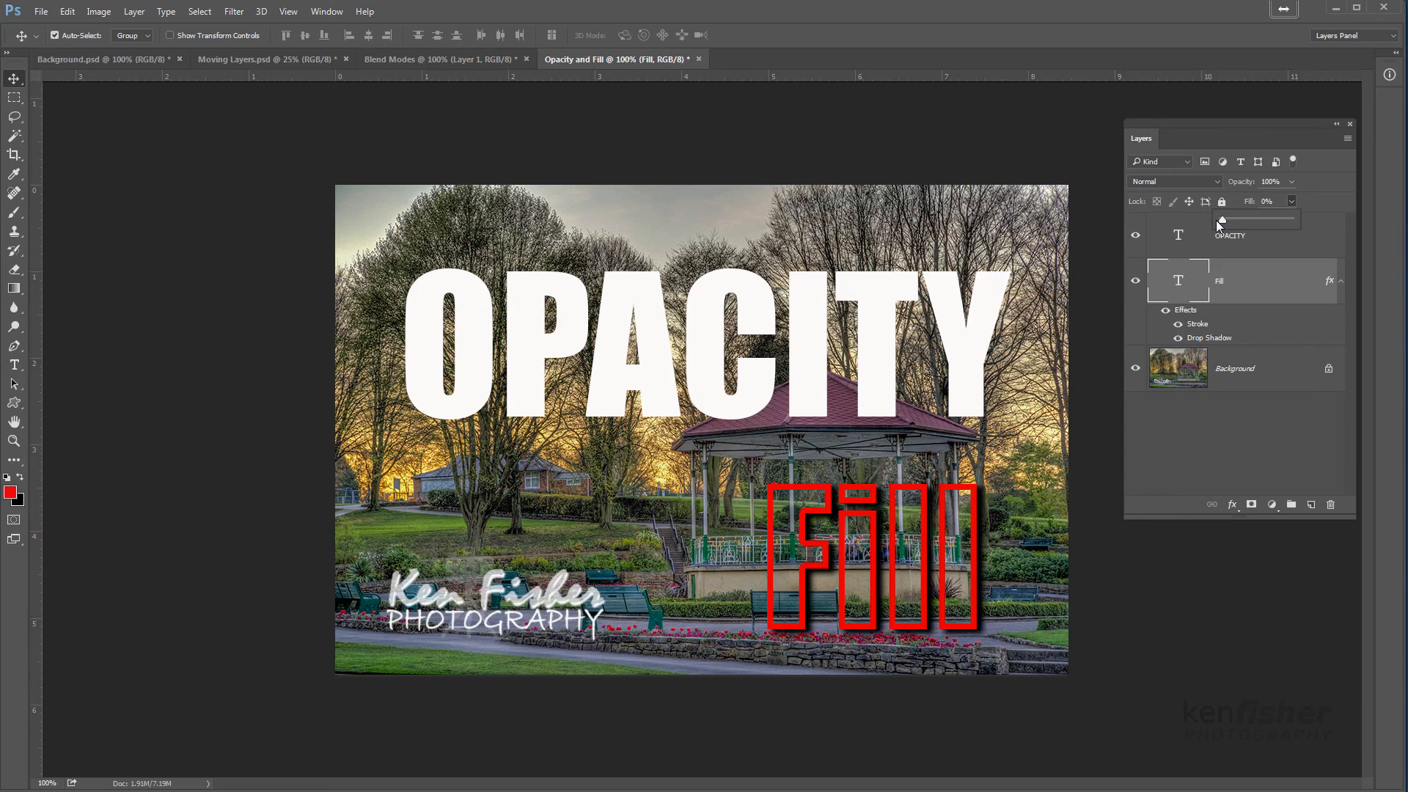